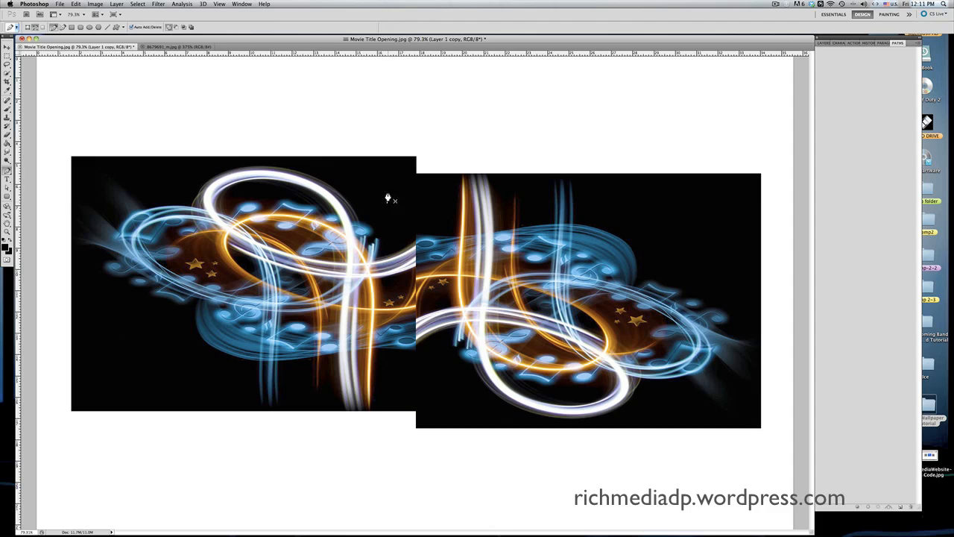
- Merge Layer 1 and Layer 1 copy into a single layer
left_click(823, 43)
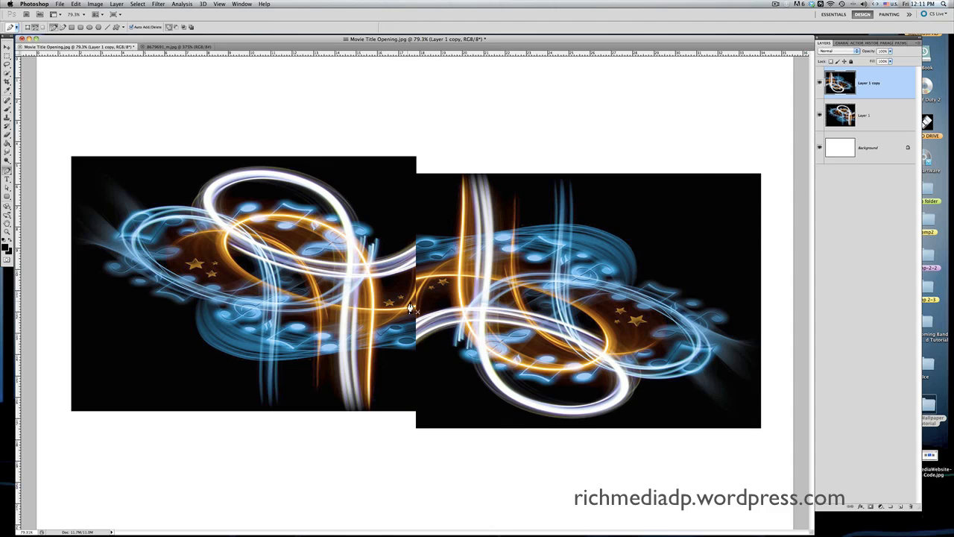
left_click(870, 121)
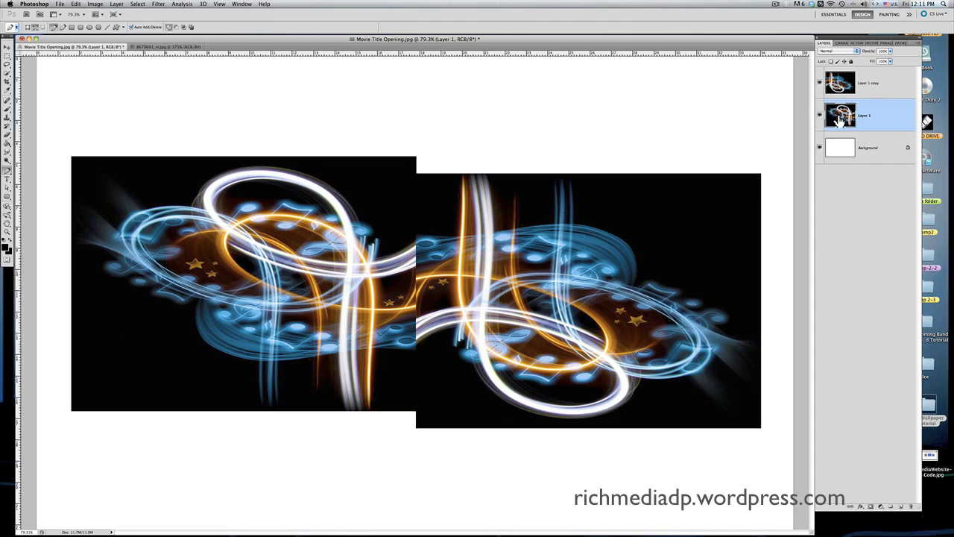
left_click(883, 82)
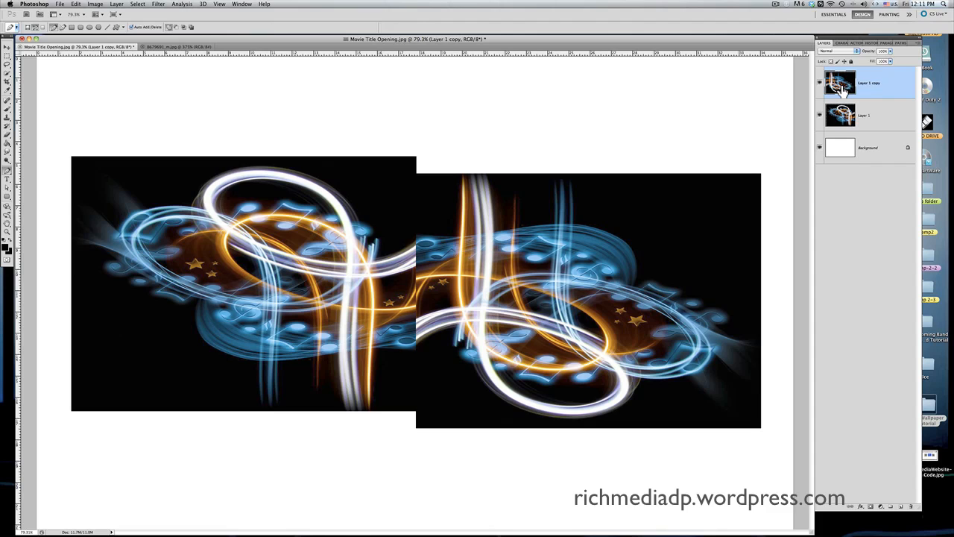
left_click(876, 120)
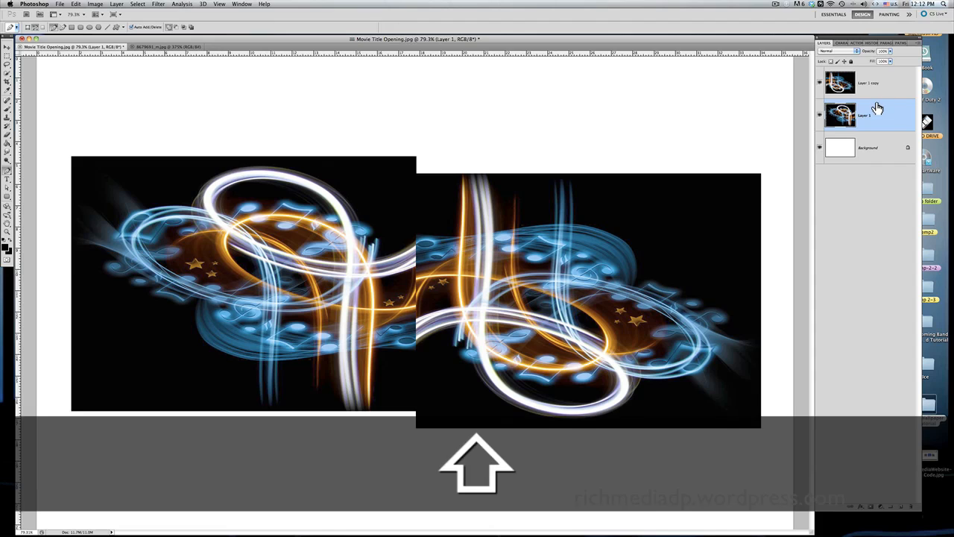
left_click(876, 94, "shift")
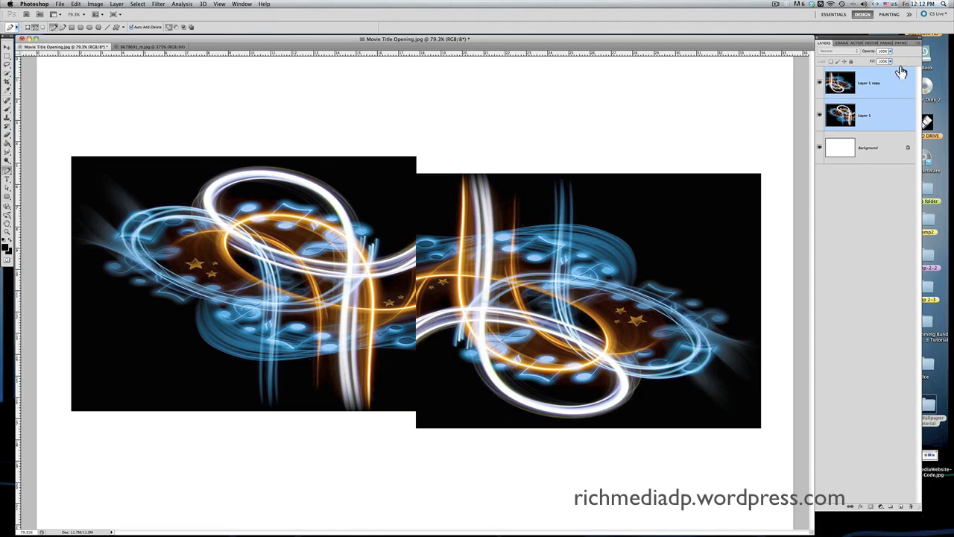
left_click(918, 45)
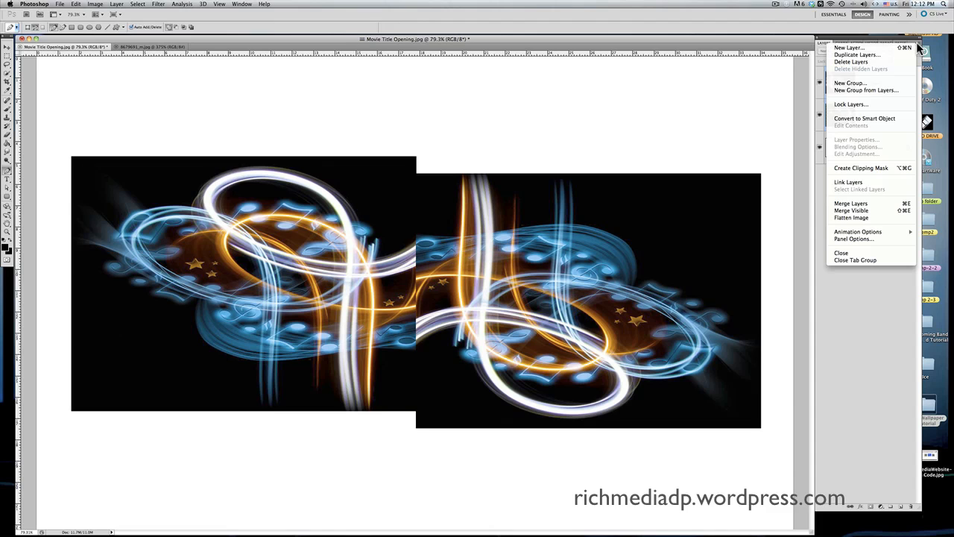
left_click(853, 205)
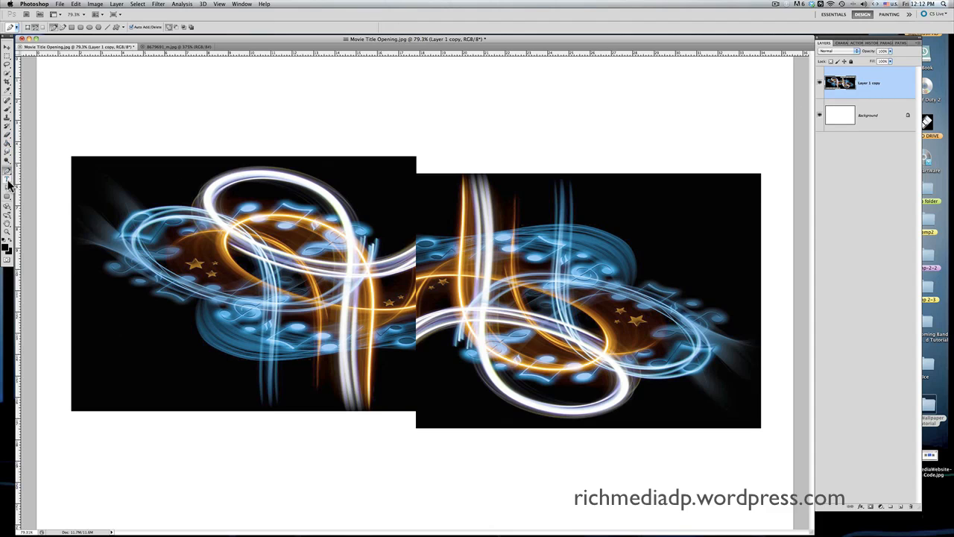
- Smudge the vertical seam between the two artwork halves with the Smudge tool so the light streaks blend
left_click(8, 155)
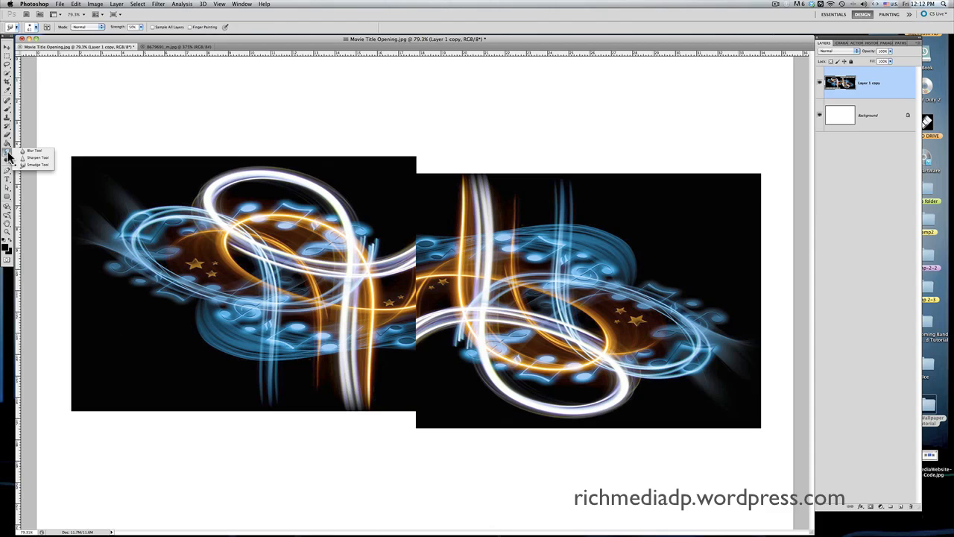
left_click(32, 166)
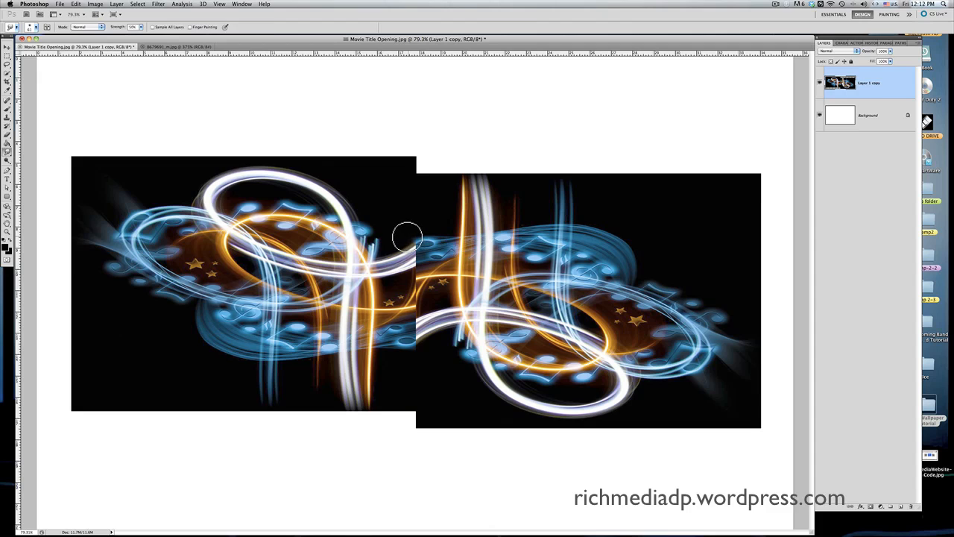
mouse_move(427, 244)
left_mouse_down()
mouse_move(402, 253)
mouse_move(424, 249)
mouse_move(397, 261)
mouse_move(425, 260)
mouse_move(402, 264)
mouse_move(434, 239)
mouse_move(429, 270)
mouse_move(383, 294)
mouse_move(421, 307)
mouse_move(415, 293)
mouse_move(428, 290)
mouse_move(403, 292)
mouse_move(410, 313)
mouse_move(438, 298)
mouse_move(420, 339)
mouse_move(422, 325)
mouse_move(394, 331)
mouse_move(435, 326)
mouse_move(414, 343)
mouse_move(437, 335)
left_mouse_up()
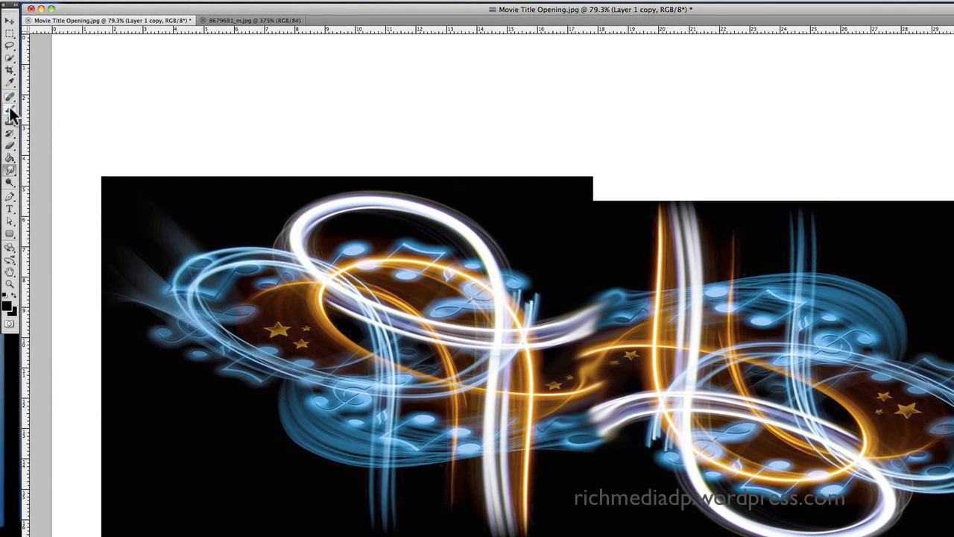
- Activate the Brush tool and set the brush size to 47 px
left_click_drag(11, 112, 58, 108)
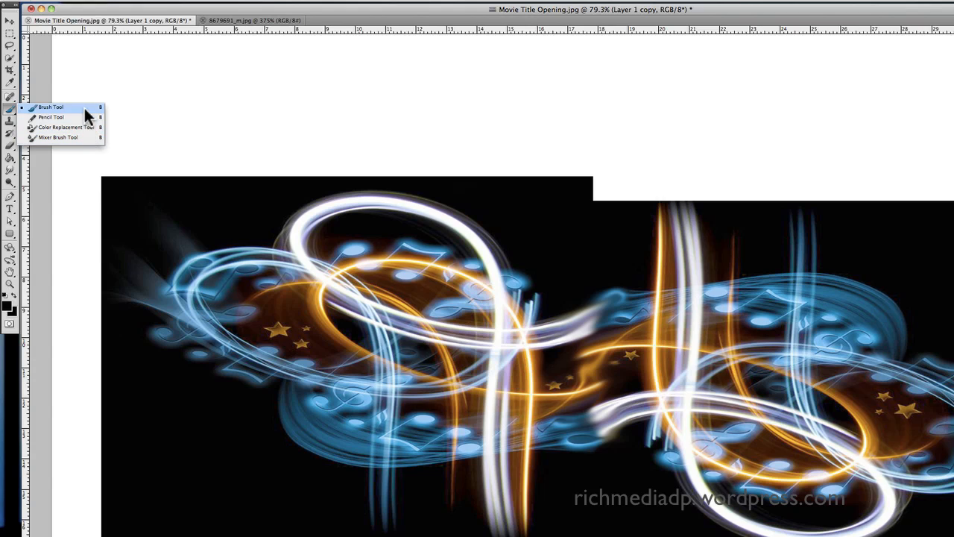
left_click(84, 108)
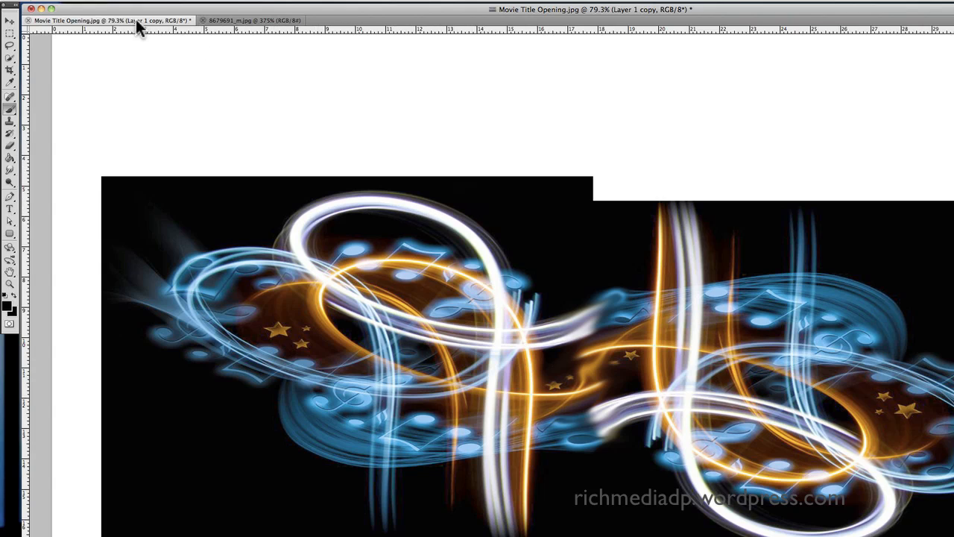
left_click(54, 3)
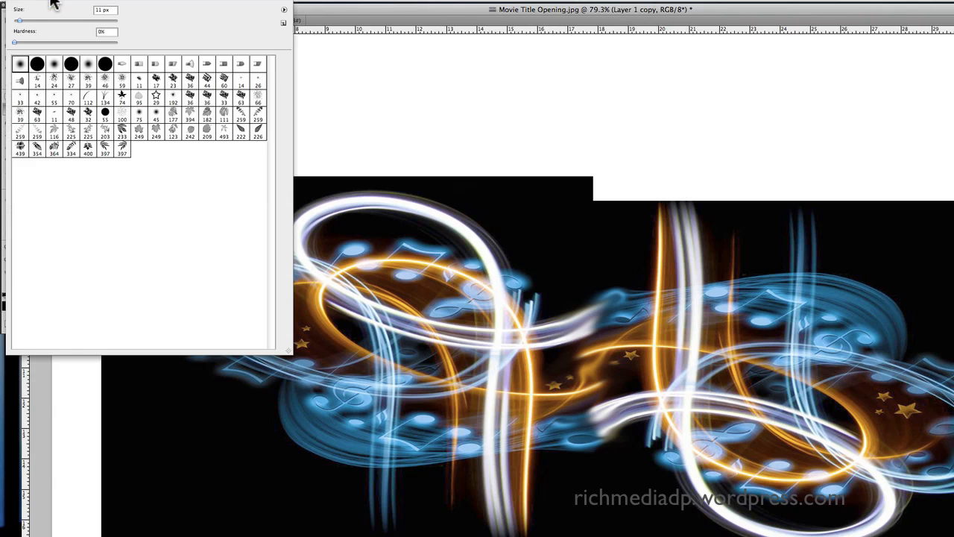
left_click_drag(21, 22, 58, 30)
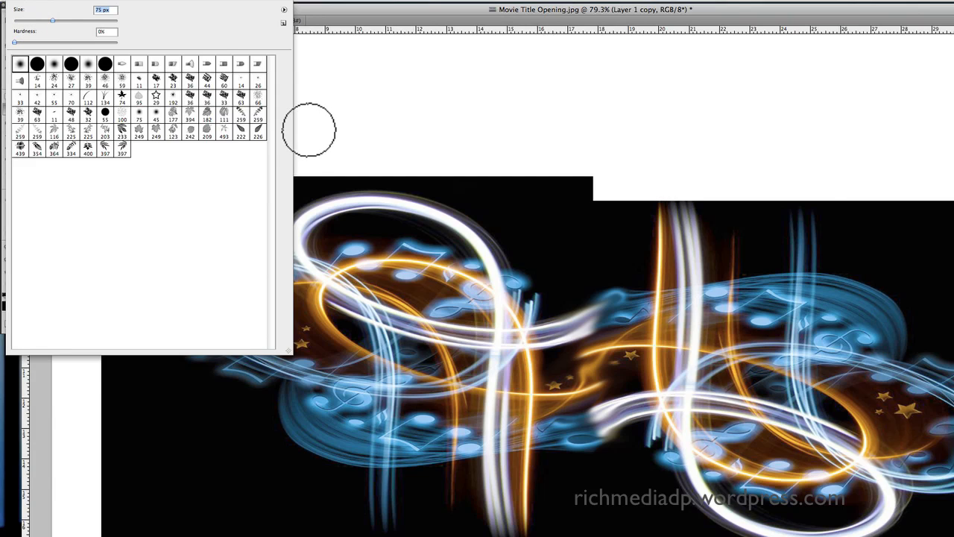
left_click_drag(53, 19, 40, 26)
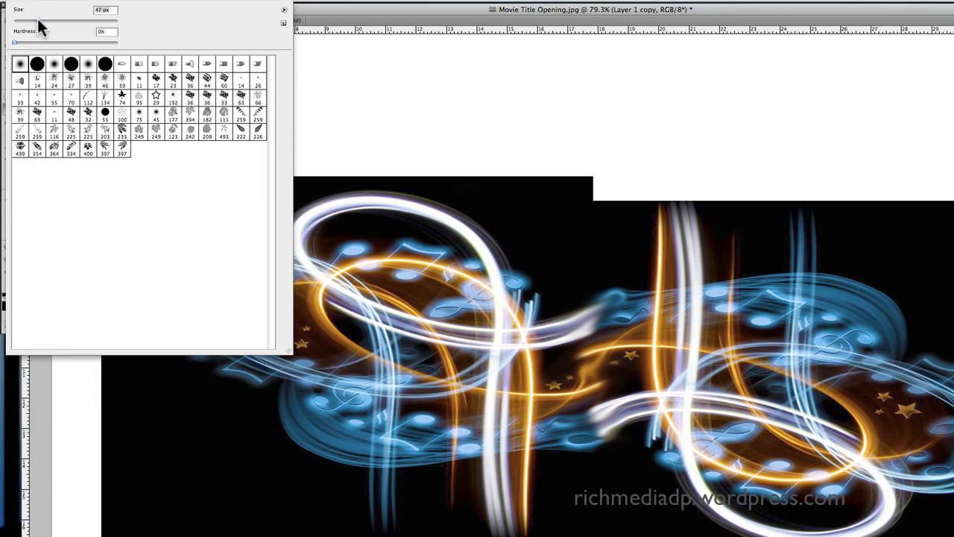
left_click(327, 10)
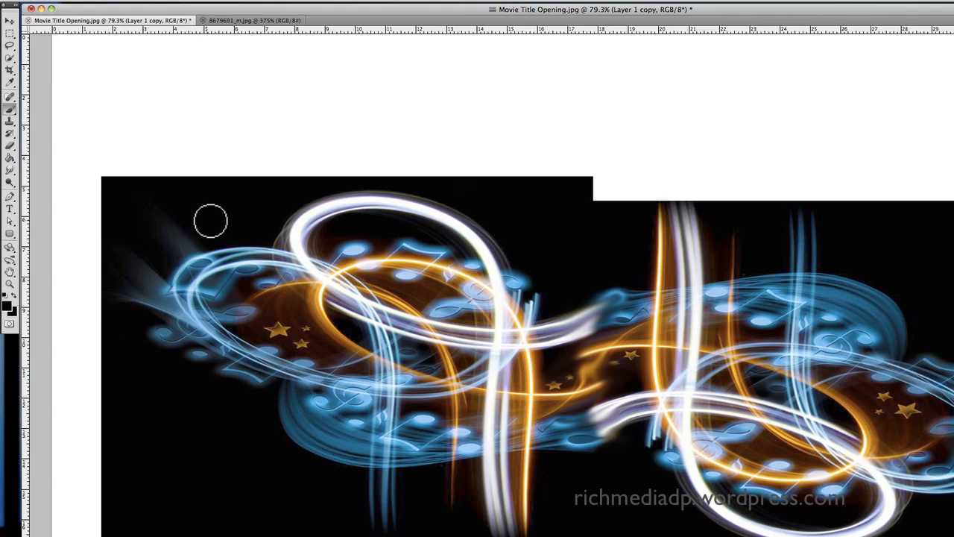
- Paint over the gold stars in the artwork using dark brown colours sampled from the area beside them
key("alt")
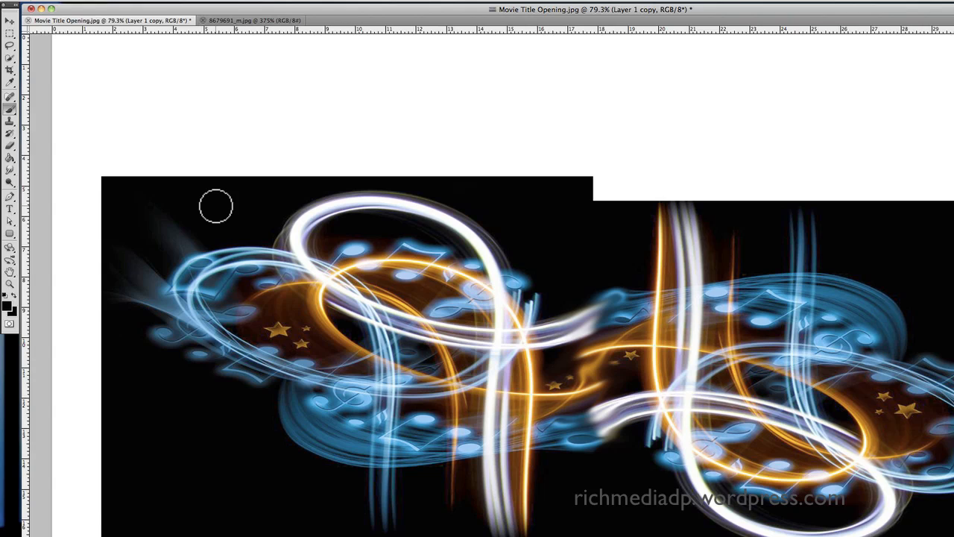
key("alt")
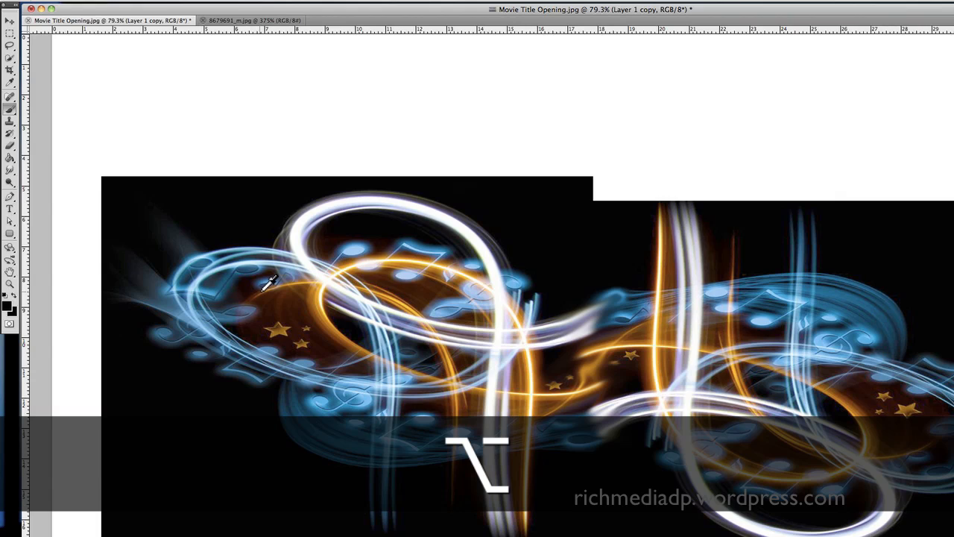
left_click(297, 330, "alt")
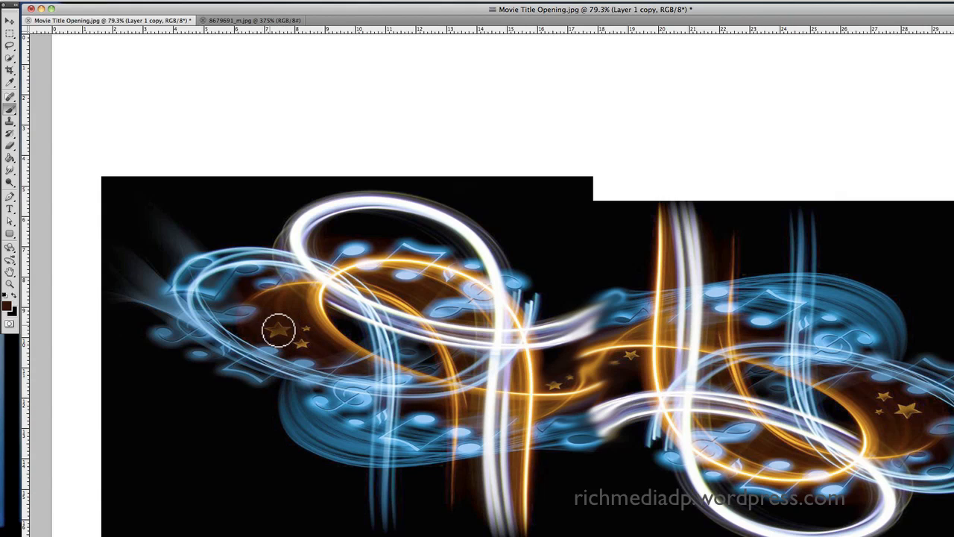
mouse_move(270, 328)
left_mouse_down()
mouse_move(315, 340)
mouse_move(294, 343)
mouse_move(305, 344)
mouse_move(305, 329)
mouse_move(313, 337)
mouse_move(301, 343)
mouse_move(266, 330)
mouse_move(308, 328)
mouse_move(301, 336)
mouse_move(311, 341)
mouse_move(299, 344)
left_mouse_up()
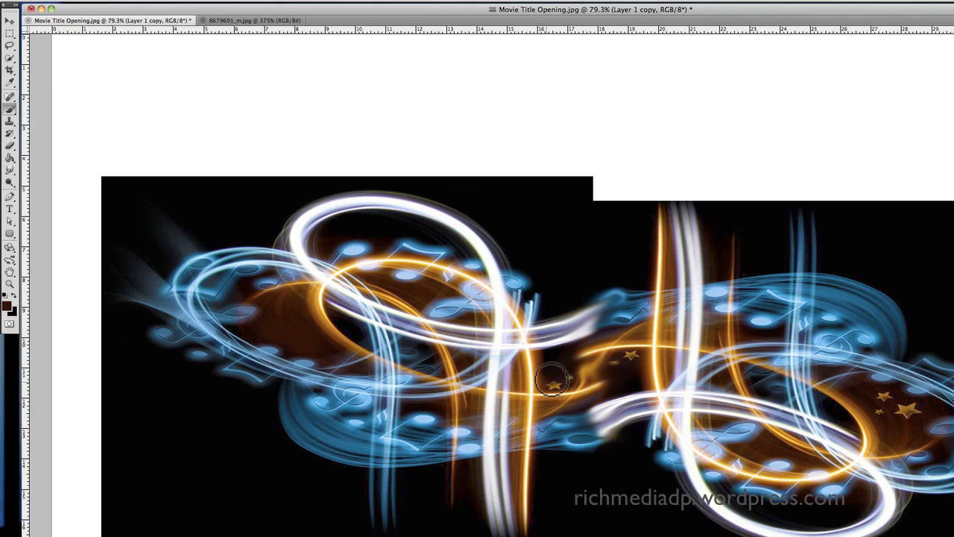
key("alt")
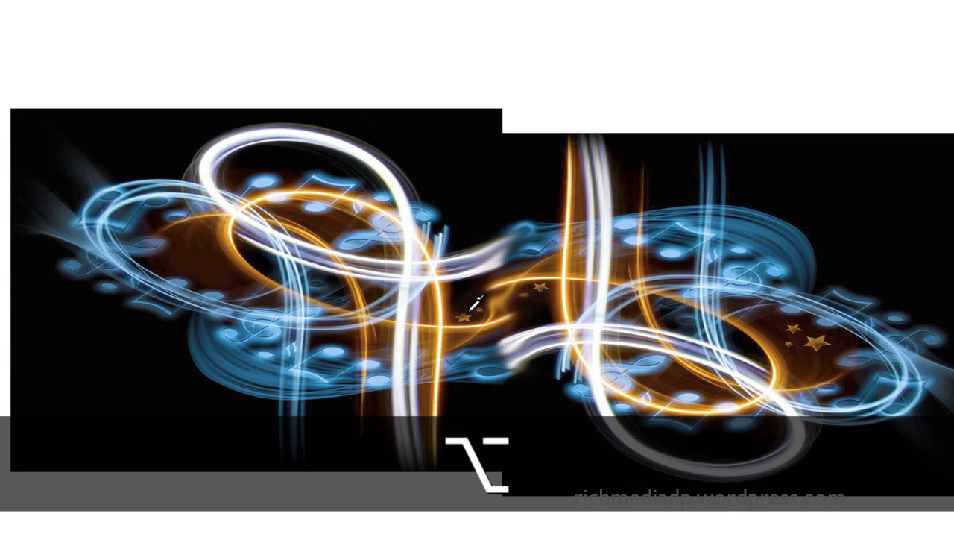
left_click(471, 306, "alt")
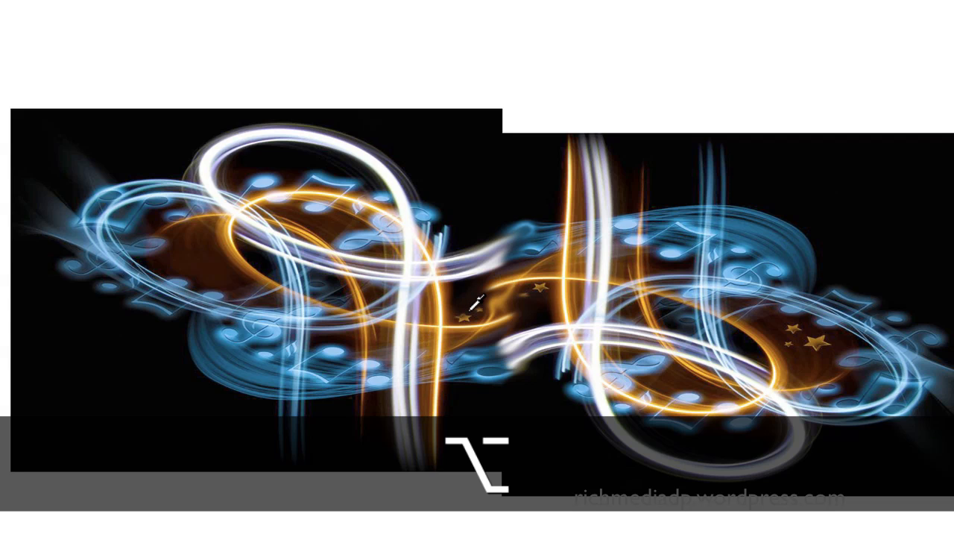
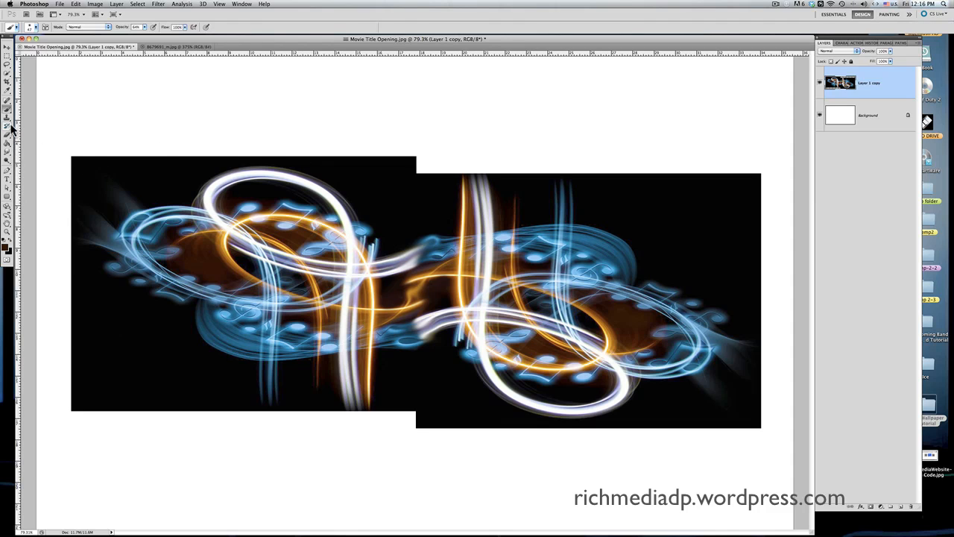
- Sample black from the artwork's corner with the Eyedropper and fill the Background layer with it using the Paint Bucket
left_click(8, 90)
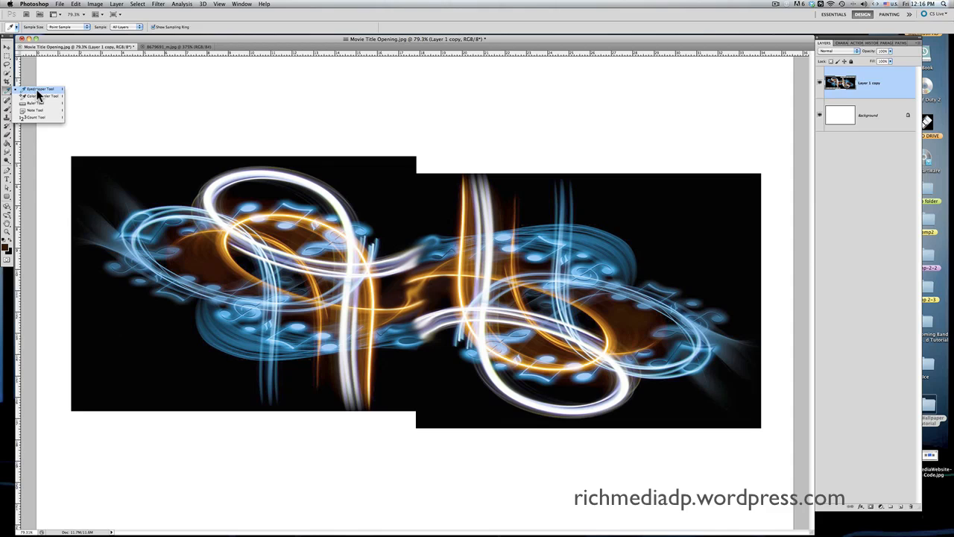
left_click(37, 89)
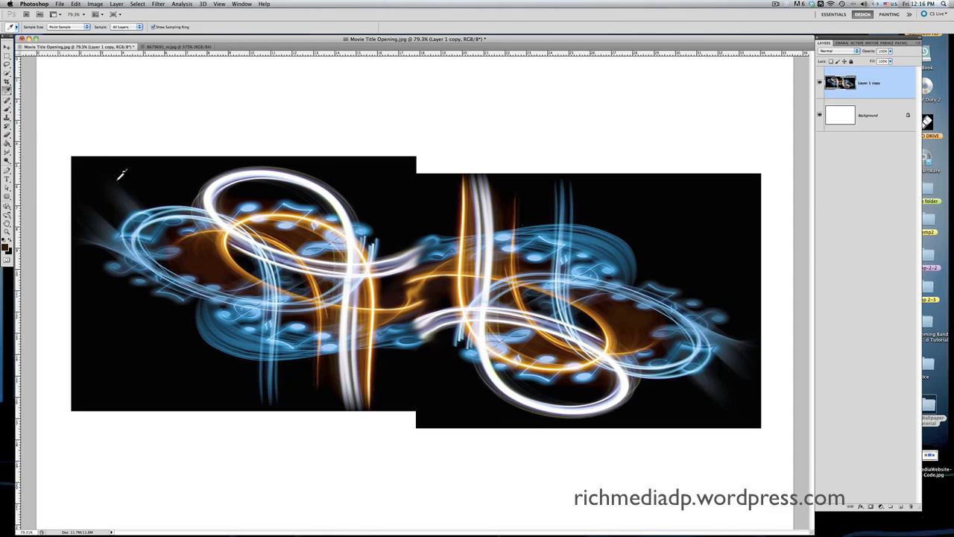
left_click(84, 154)
left_click(8, 145)
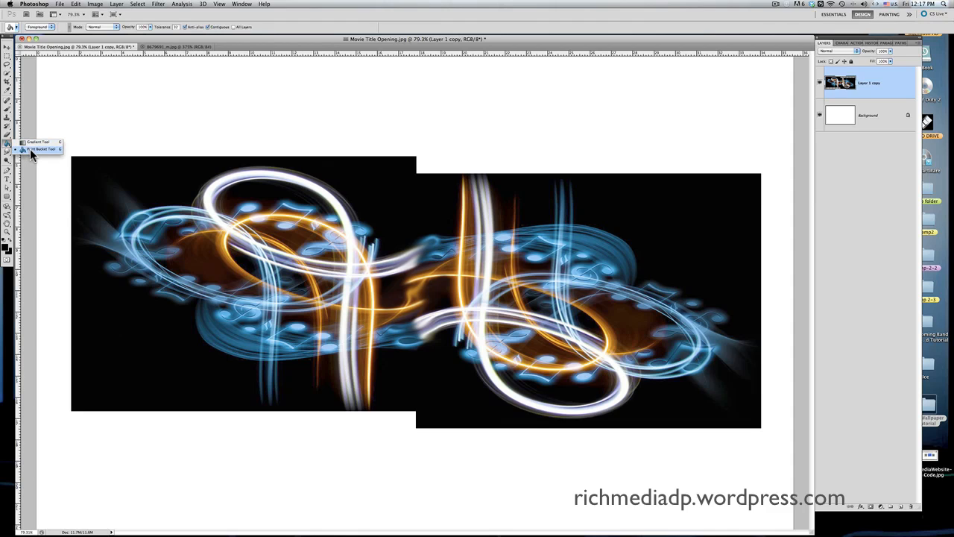
left_click(31, 150)
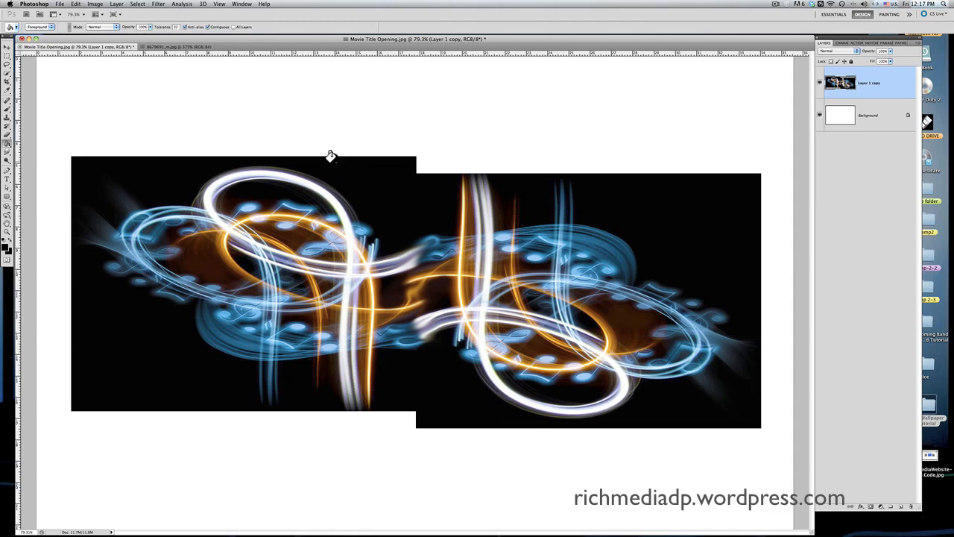
left_click(871, 118)
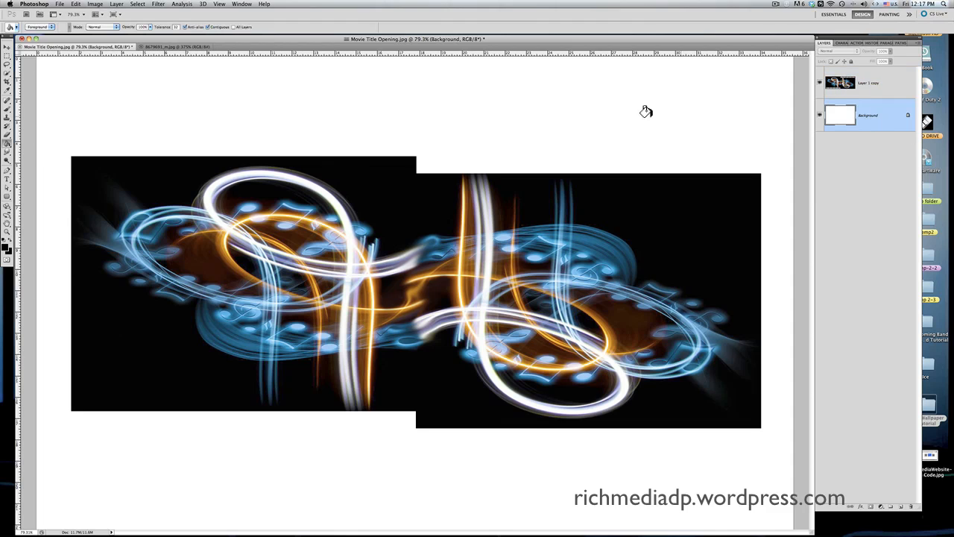
left_click(529, 114)
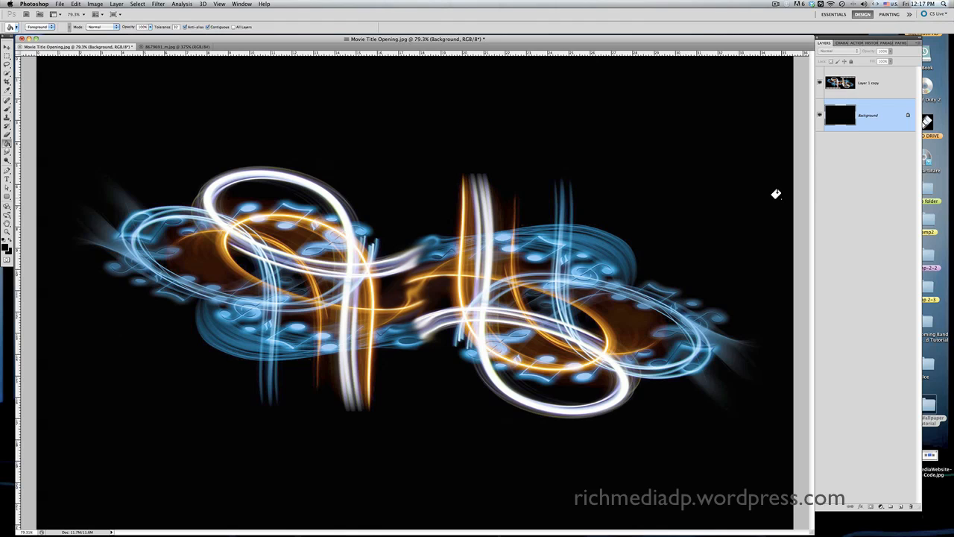
left_click(878, 85, "shift")
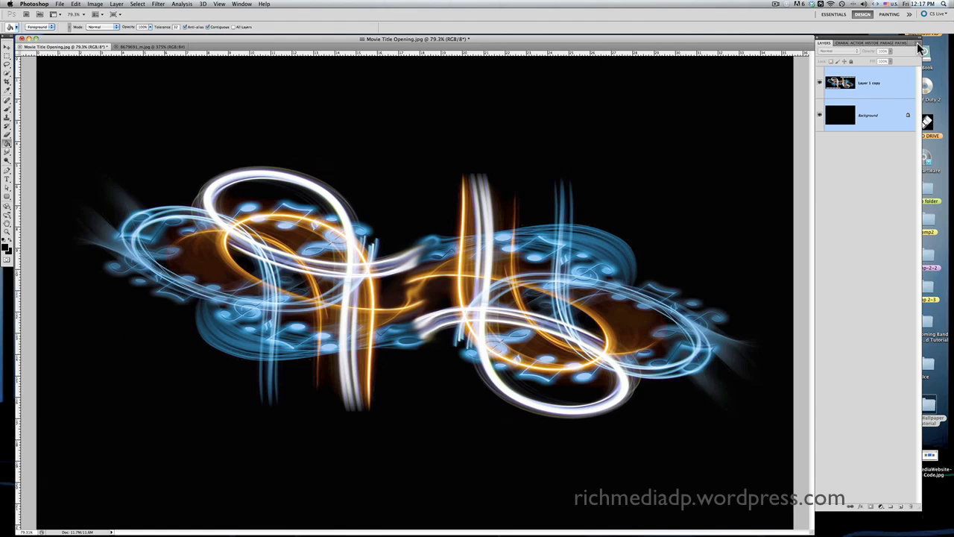
left_click(870, 127)
left_click(878, 139)
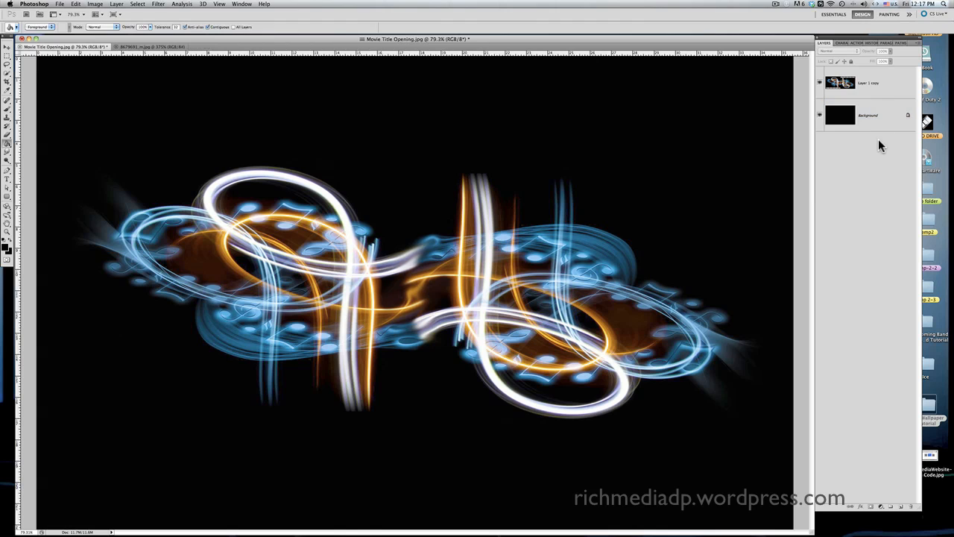
left_click(918, 42)
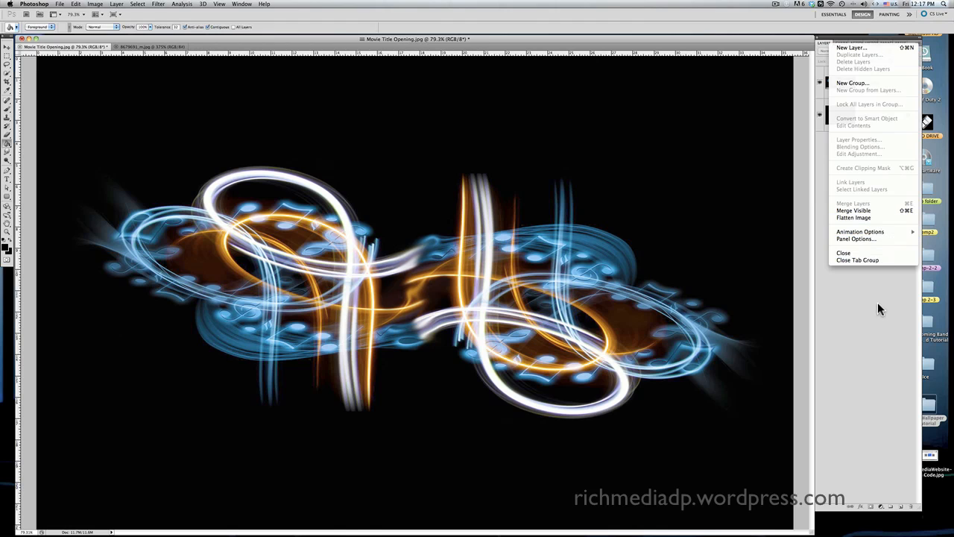
left_click(871, 326)
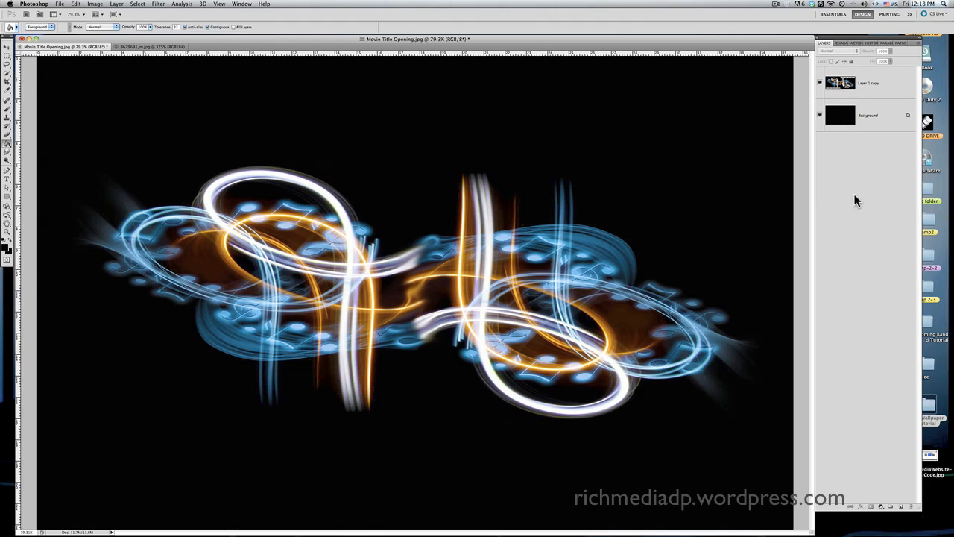
left_click(887, 116)
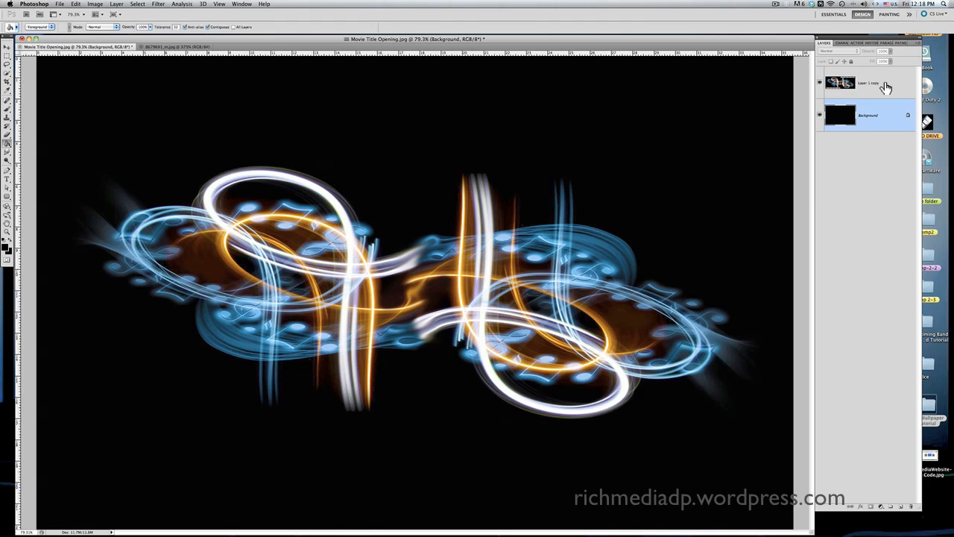
left_click(886, 88, "shift")
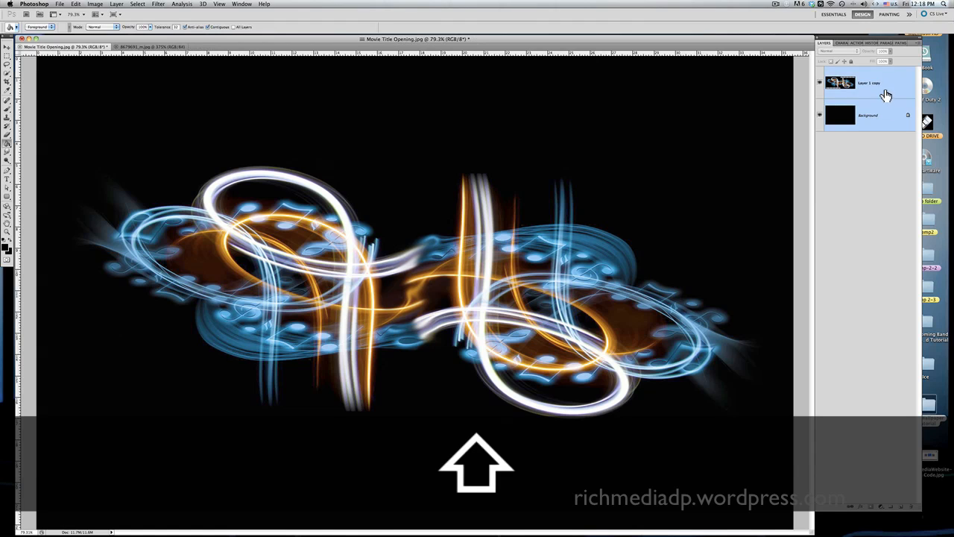
left_click(918, 44)
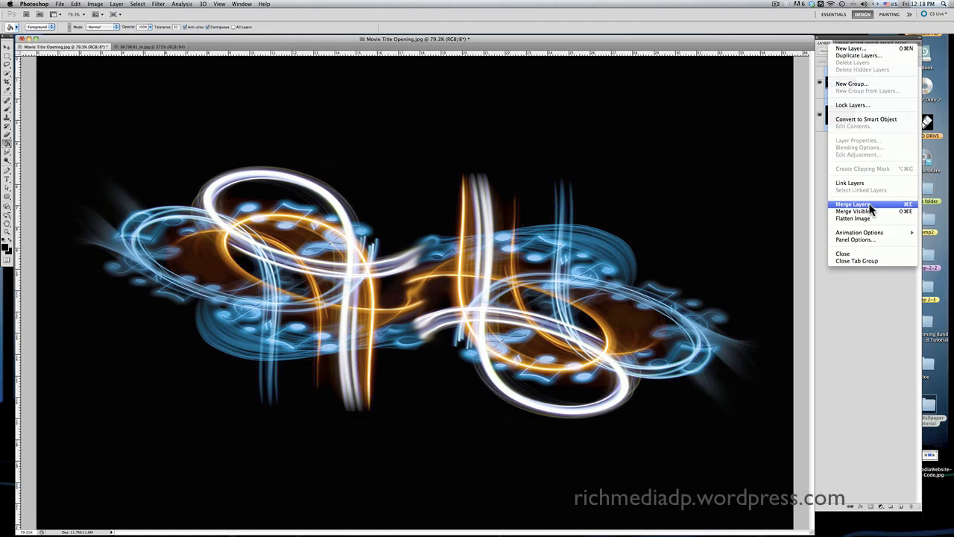
left_click(877, 297)
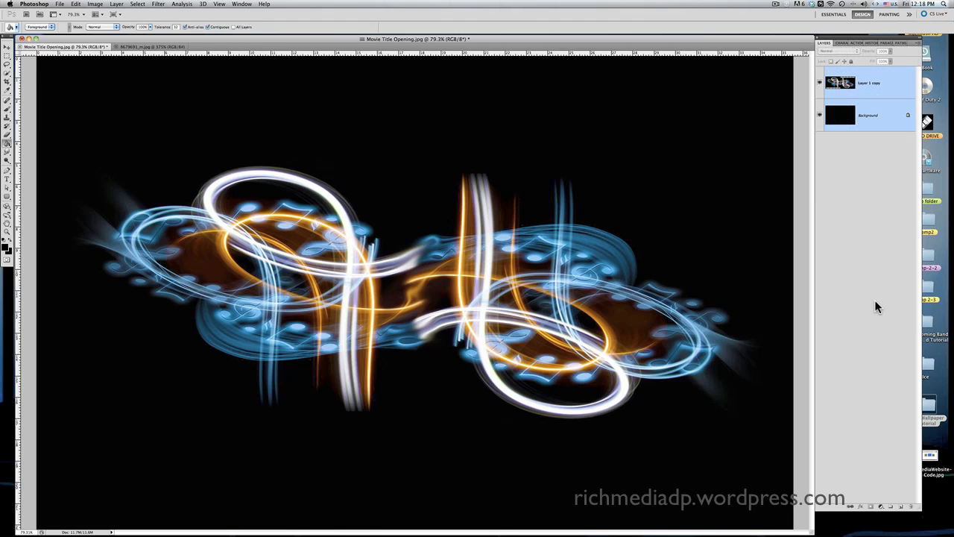
left_click(868, 258)
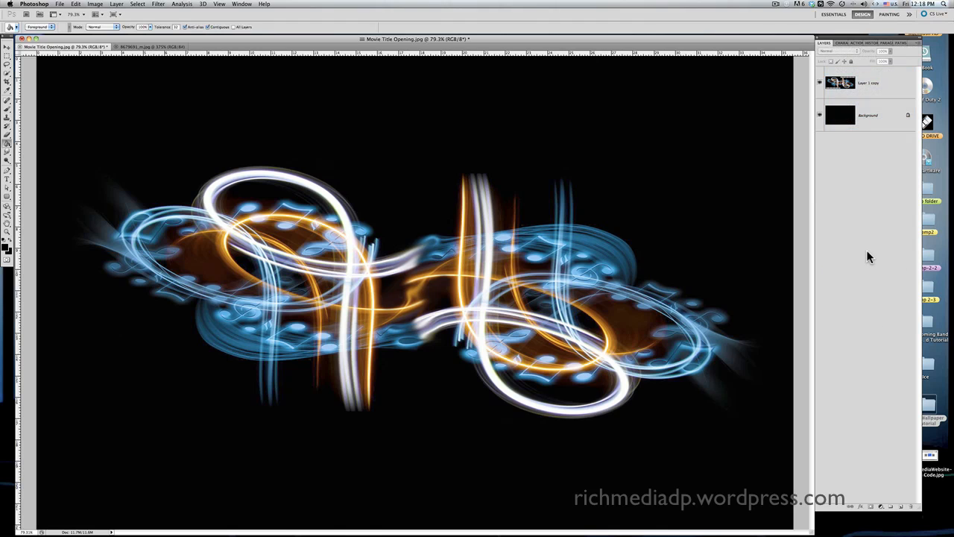
left_click(916, 43)
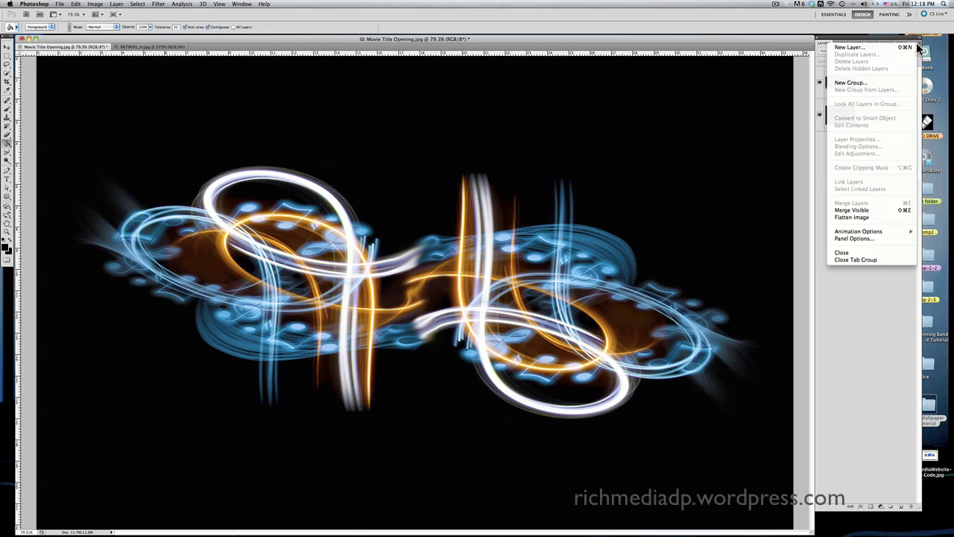
left_click(871, 330)
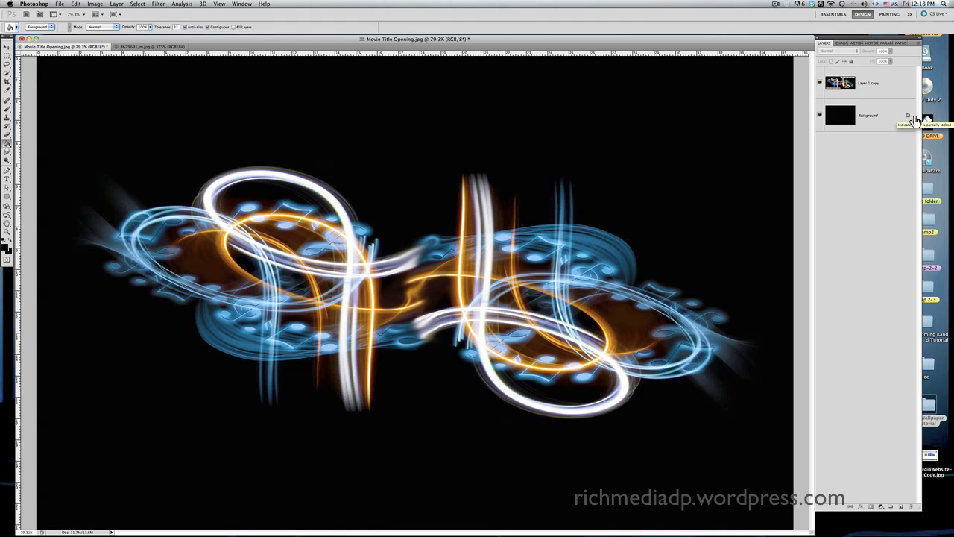
- Shift the Layer 1 copy artwork slightly up and to the left with the Move tool, and undo the move
left_click(7, 50)
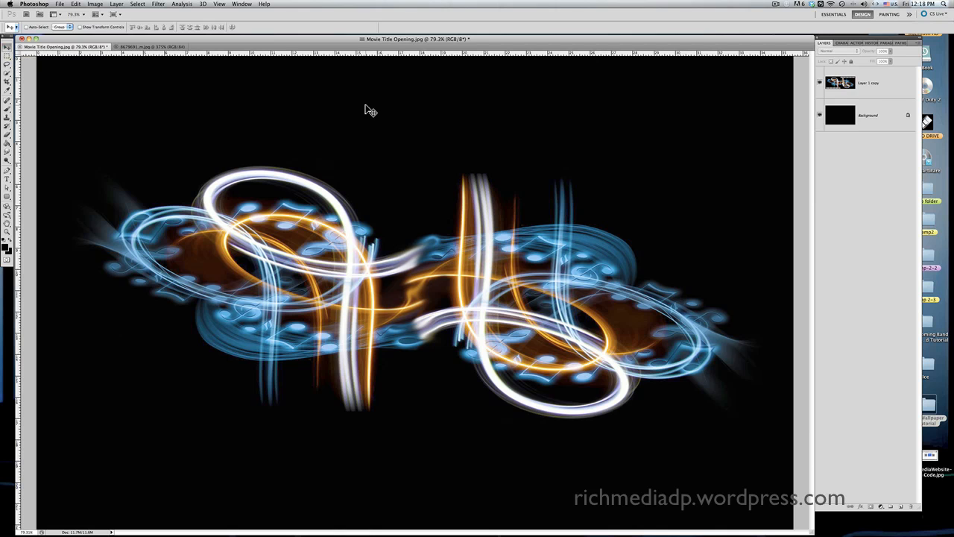
left_click(859, 83)
mouse_move(624, 192)
left_mouse_down()
mouse_move(484, 186)
mouse_move(724, 183)
mouse_move(549, 178)
mouse_move(614, 181)
left_mouse_up()
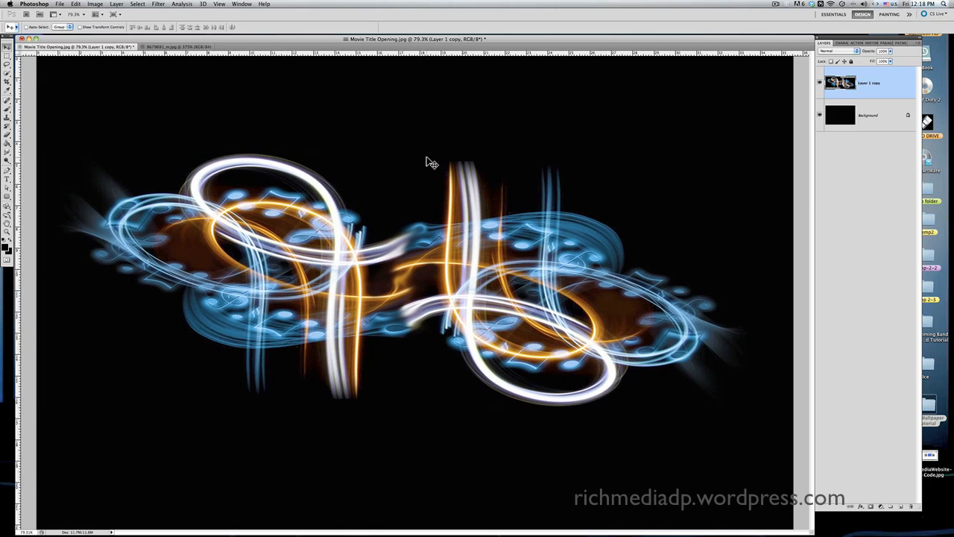
left_click(77, 5)
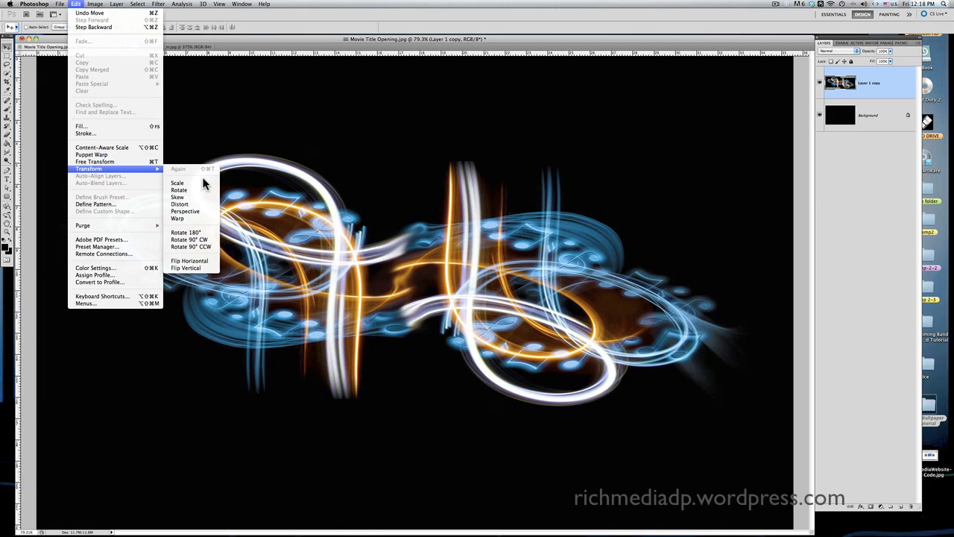
left_click(79, 14)
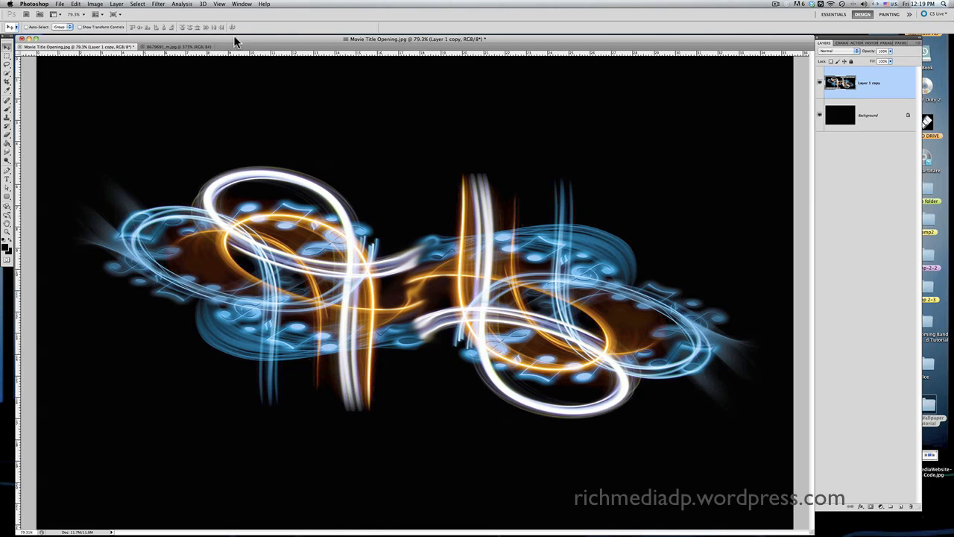
- Review the artwork's pixel dimensions, document size and resolution in the Image Size settings
left_click(99, 4)
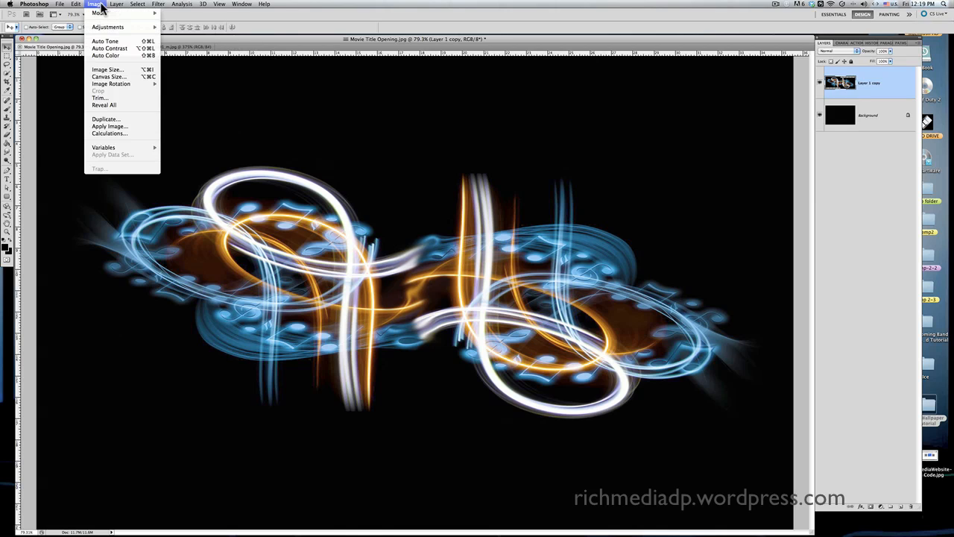
left_click(107, 71)
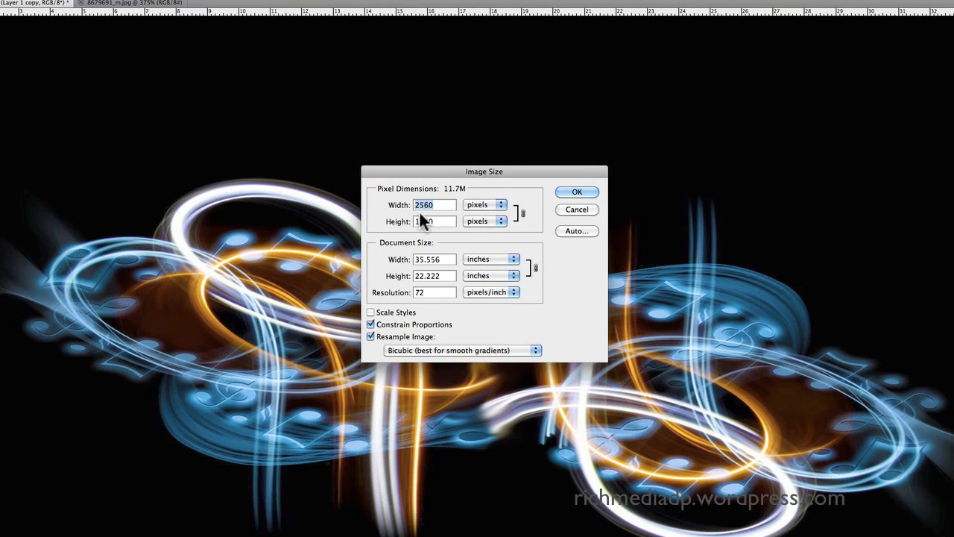
left_click_drag(446, 259, 419, 261)
key("Tab")
left_click(424, 292)
left_click_drag(424, 292, 413, 294)
left_click(577, 192)
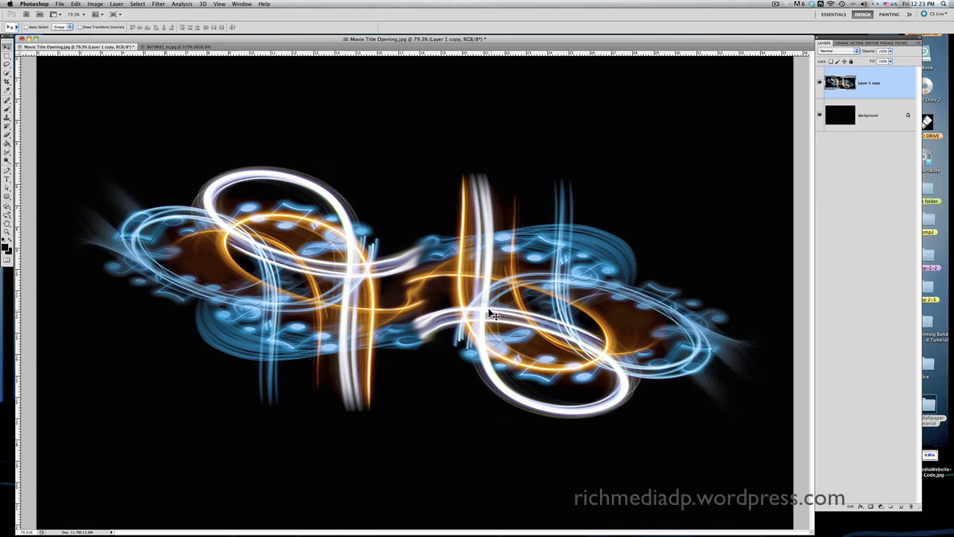
- Switch to the guitar image 8679691_m.jpg, select its Path 1 and activate the Pen tool to continue the outline
left_click(179, 46)
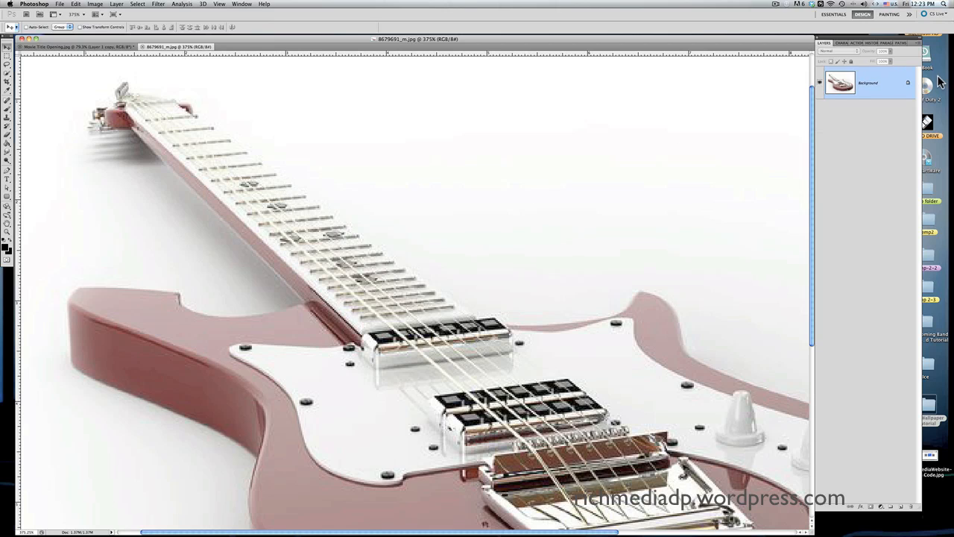
left_click(900, 43)
left_click(880, 52)
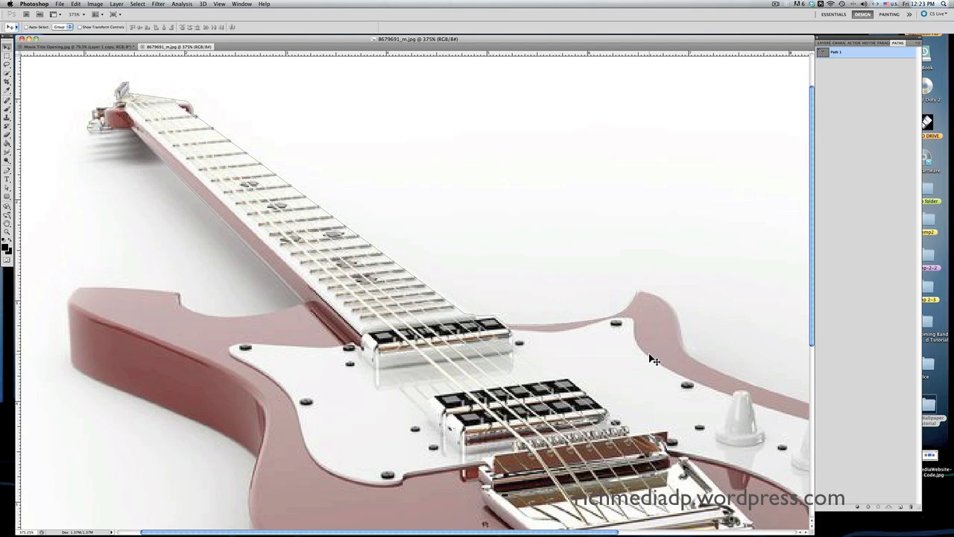
left_click_drag(654, 358, 459, 269)
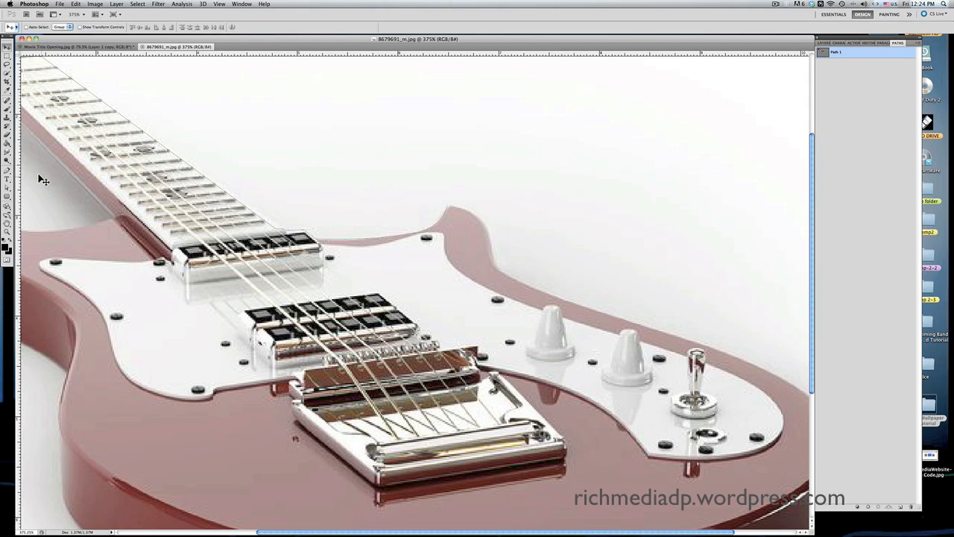
left_click(8, 171)
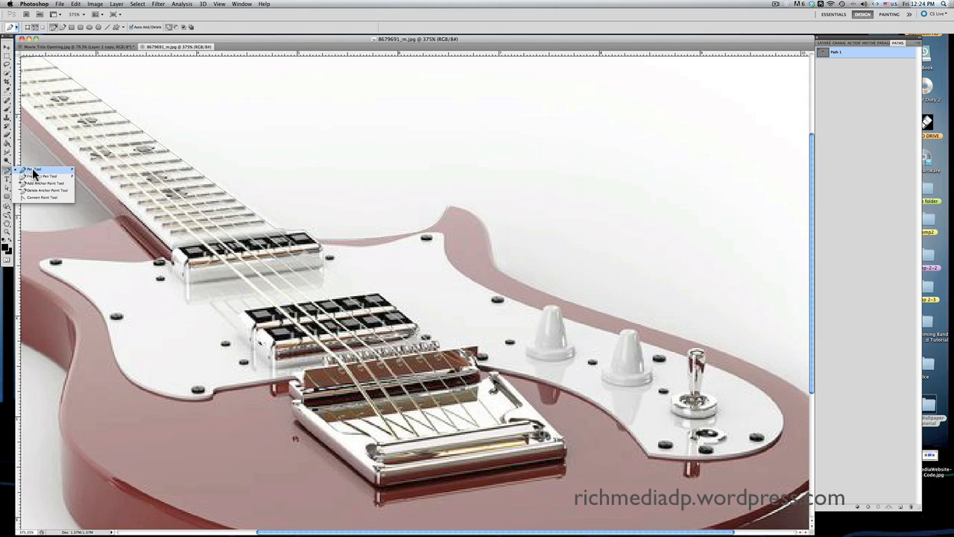
left_click(34, 169)
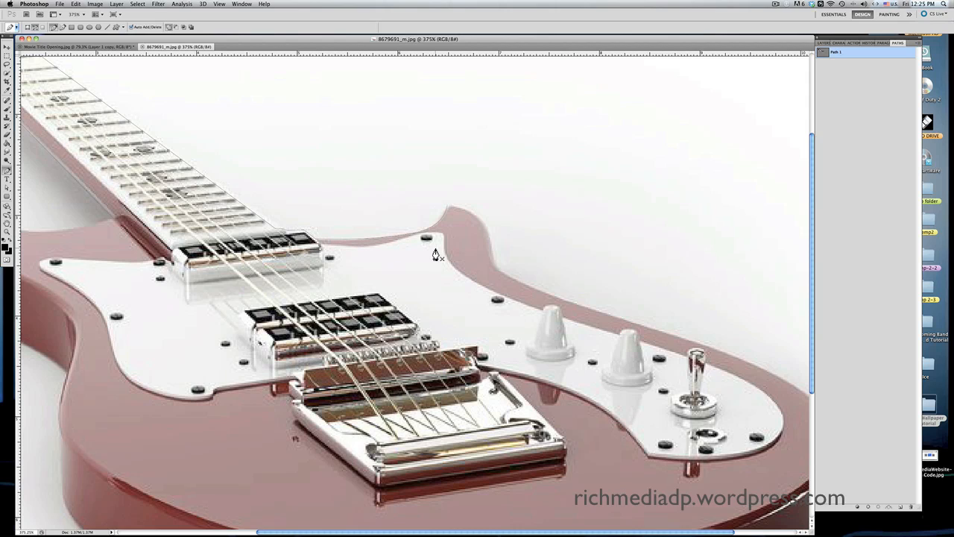
- Extend the path with a curved anchor point at the tip of the guitar's far horn and remove its outgoing handle
key("alt")
left_click(447, 210)
key("alt")
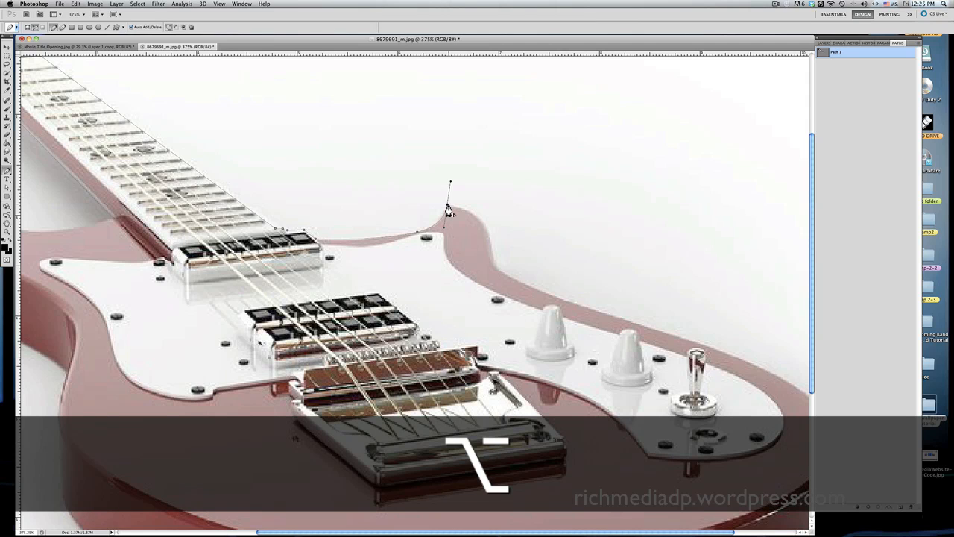
left_click(447, 204, "alt")
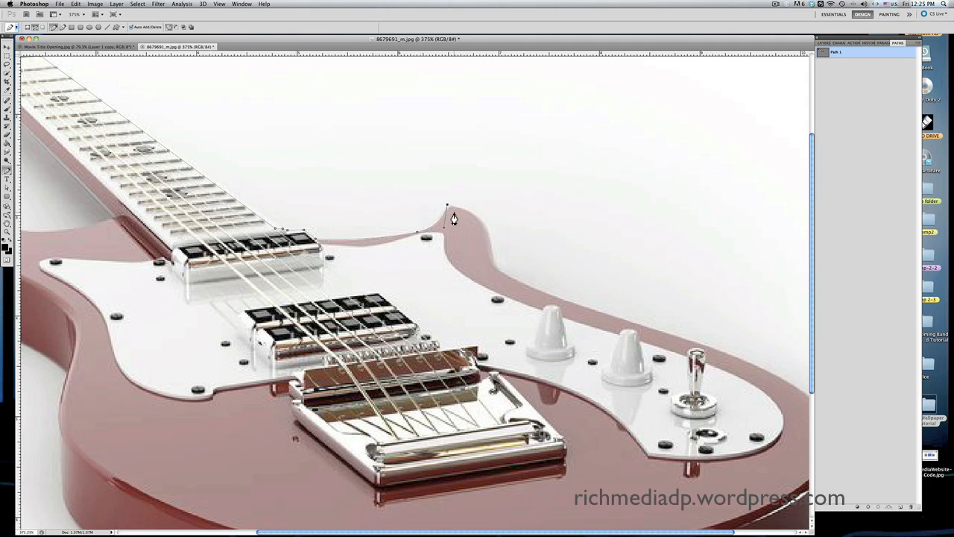
key("alt")
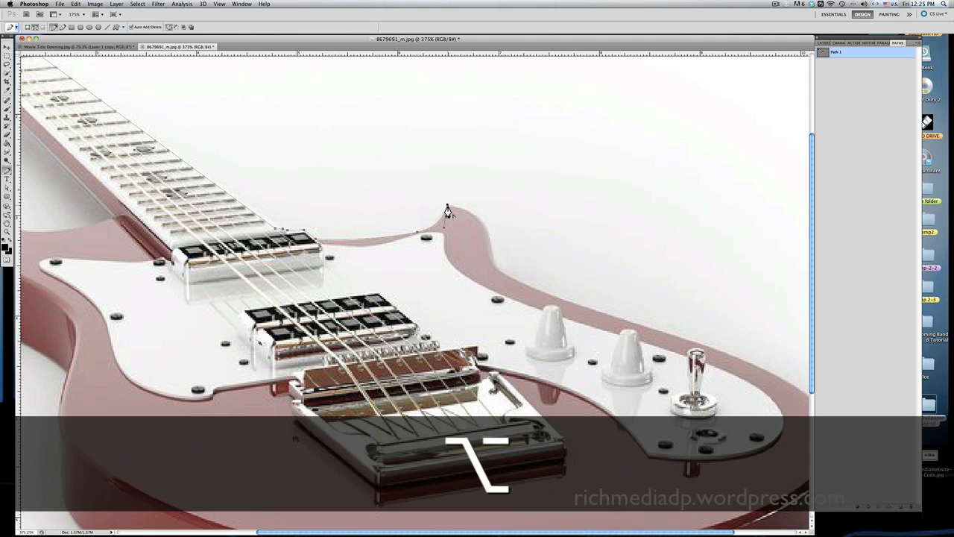
- Add a curved anchor point partway down the horn's outer side so the path follows its rounded edge
left_click_drag(447, 211, 491, 250)
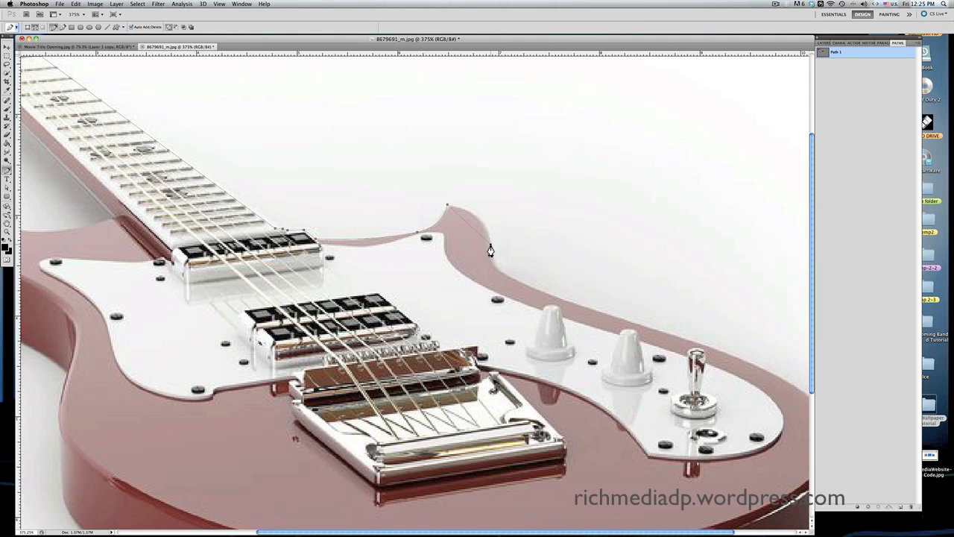
left_click_drag(490, 247, 492, 278)
left_click_drag(492, 278, 493, 278)
key("alt")
left_click(513, 284)
left_click(513, 278)
key("Delete")
- Remove the outgoing handle on the horn's side point, and add a curved point without outgoing handle where the horn meets the body
key("alt")
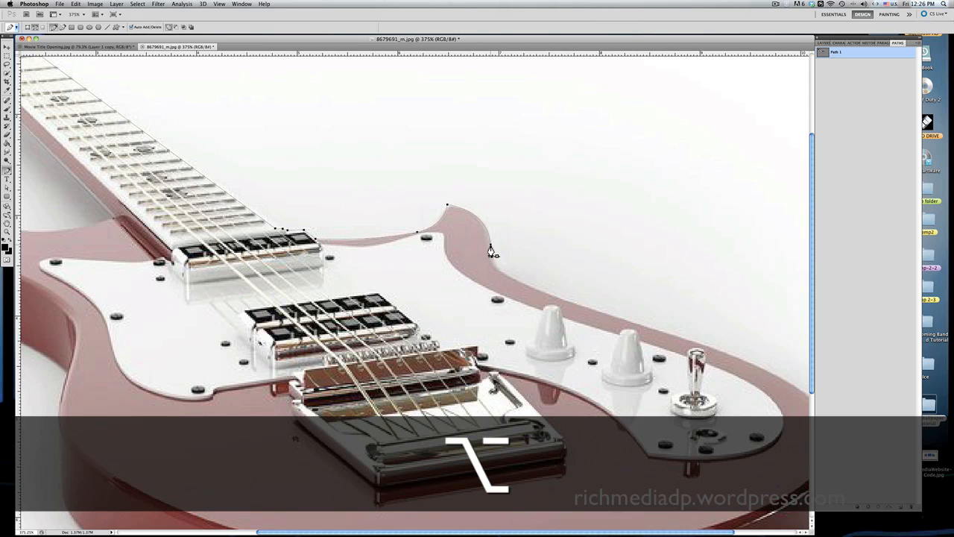
left_click(491, 246, "alt")
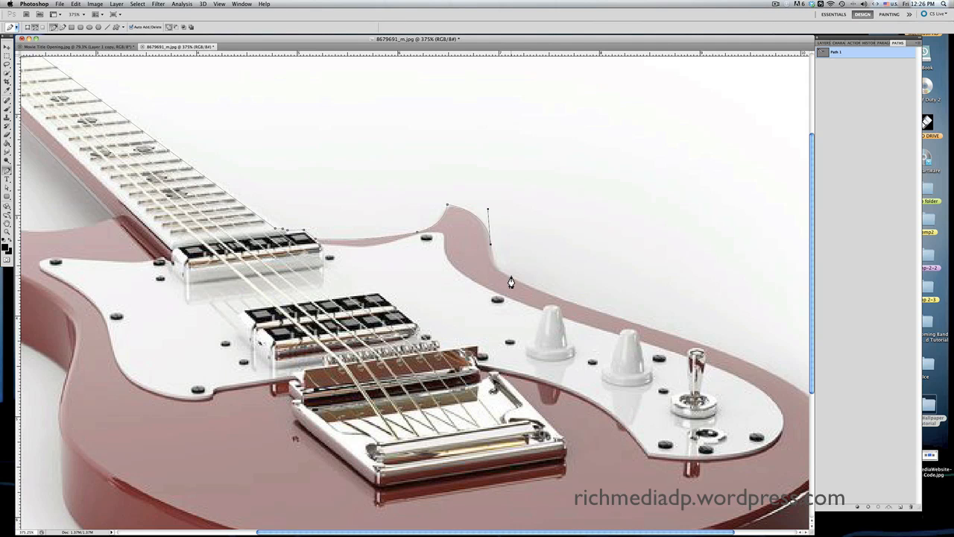
left_click(511, 282)
left_click_drag(536, 283, 525, 233)
left_click_drag(537, 290, 545, 289)
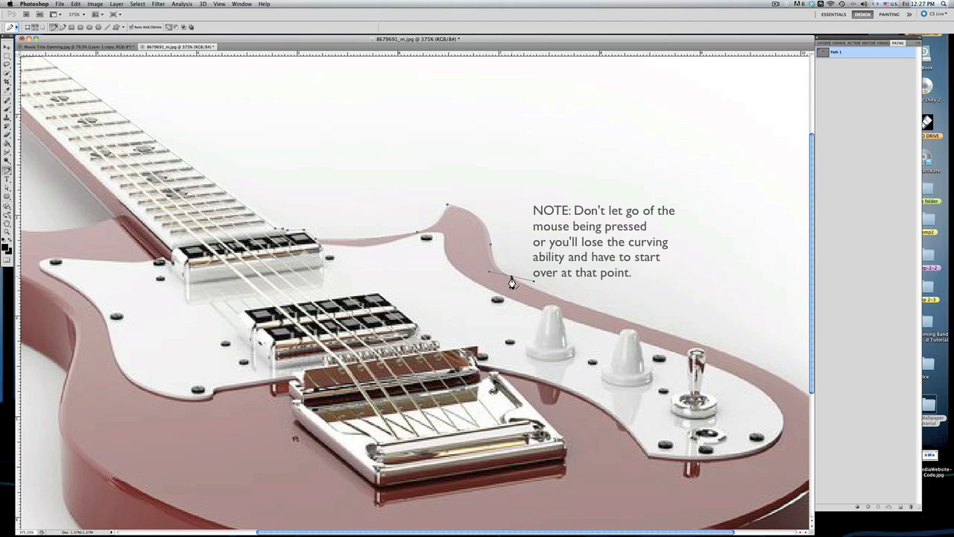
left_click(512, 277, "alt")
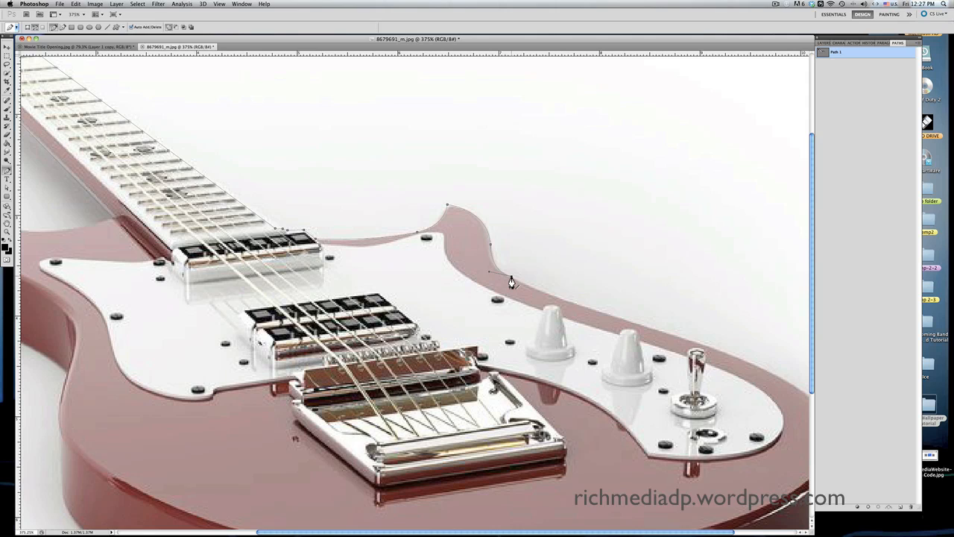
- Add a curved anchor point on the body's far edge beside the toggle switch and remove its outgoing handle
key("alt")
key("space")
left_click_drag(671, 322, 745, 300)
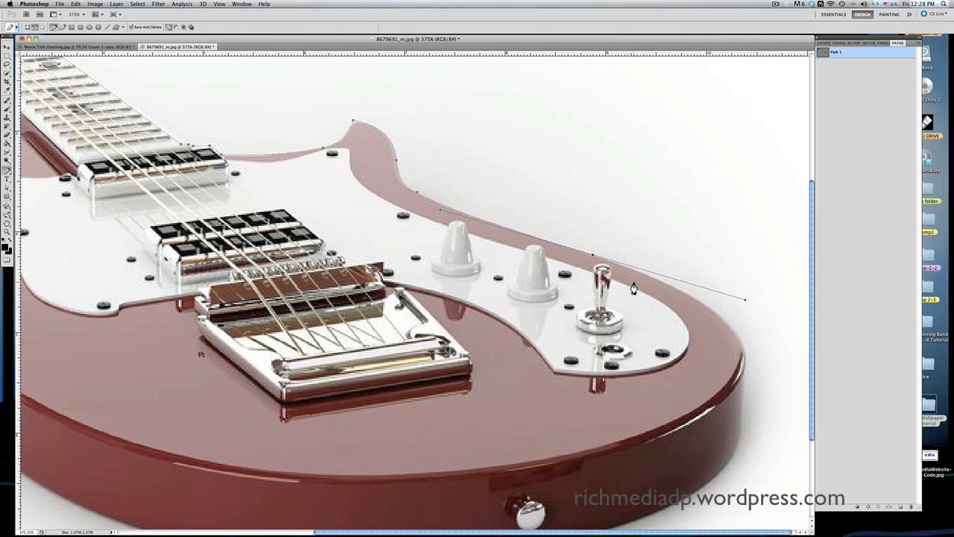
key("alt")
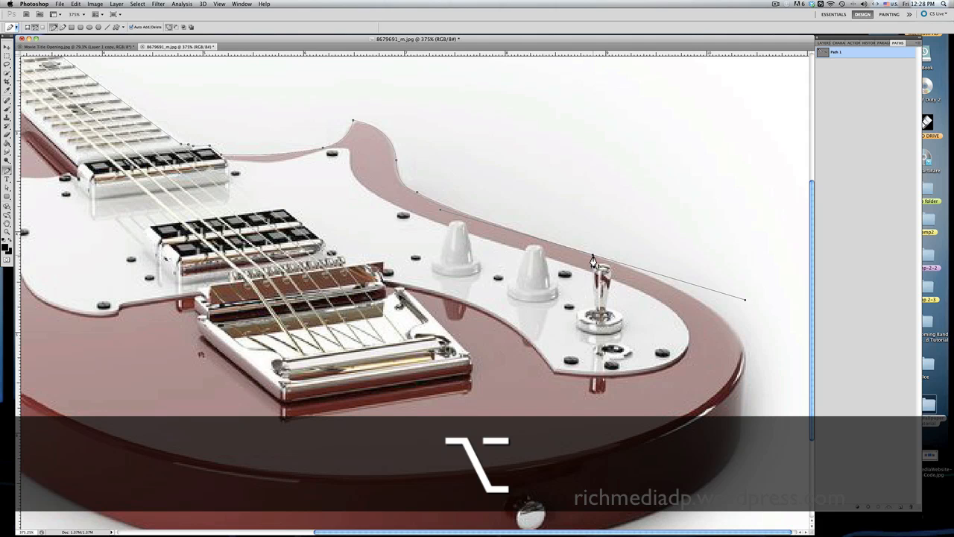
left_click(593, 258, "alt")
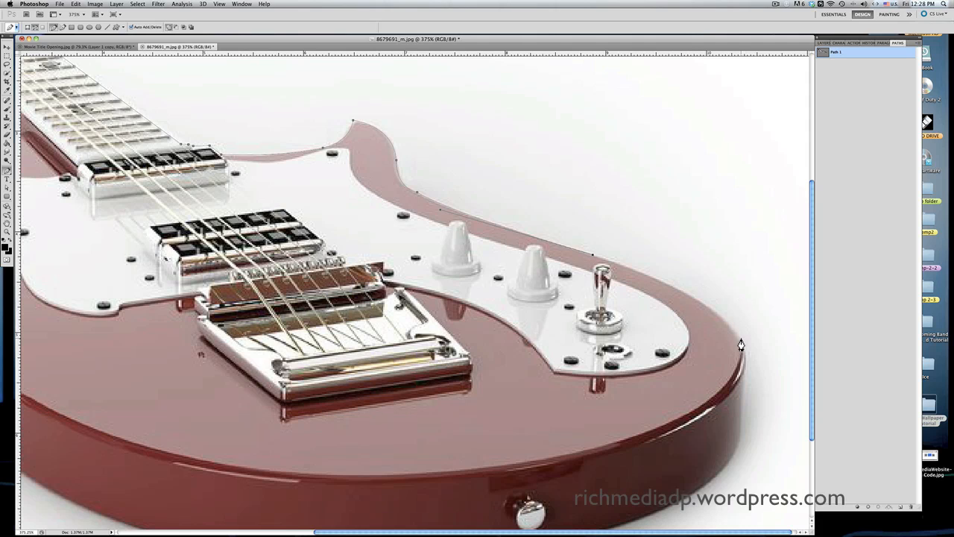
- Curve the path around to an anchor point at the rounded end of the guitar body and remove its outgoing handle
left_click_drag(740, 339, 764, 384)
key("space")
left_click_drag(760, 347, 679, 196)
left_click_drag(678, 235, 679, 265)
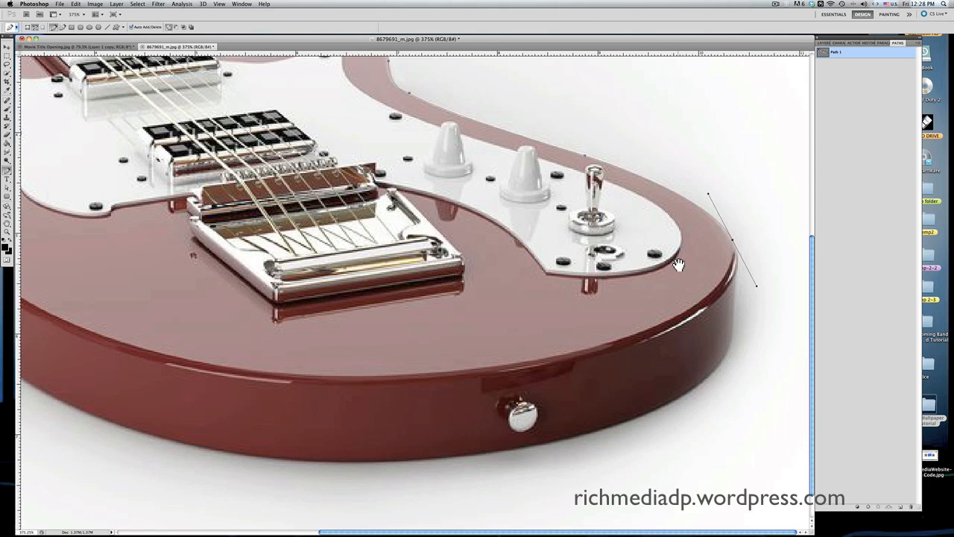
mouse_move(678, 264)
left_mouse_down()
mouse_move(681, 228)
mouse_move(682, 285)
mouse_move(681, 225)
mouse_move(680, 261)
left_mouse_up()
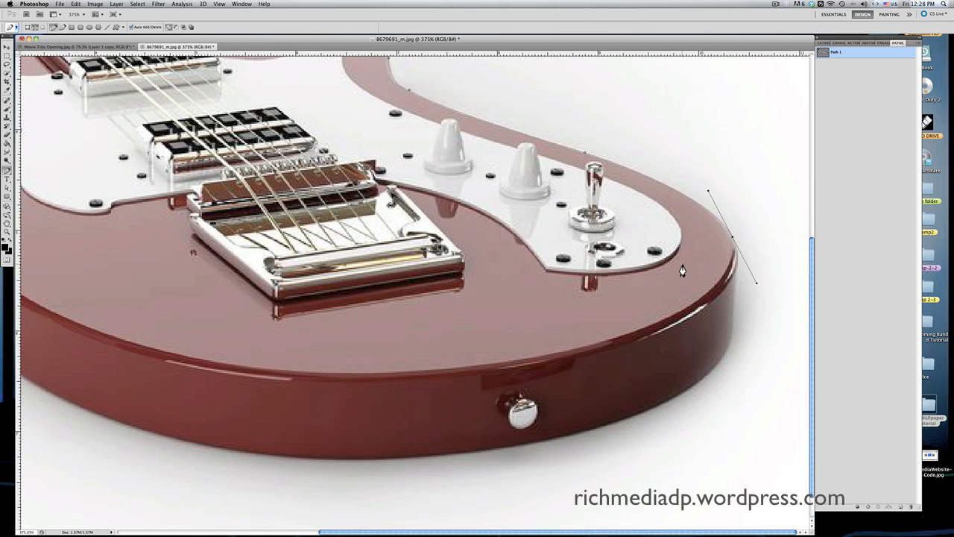
key("alt")
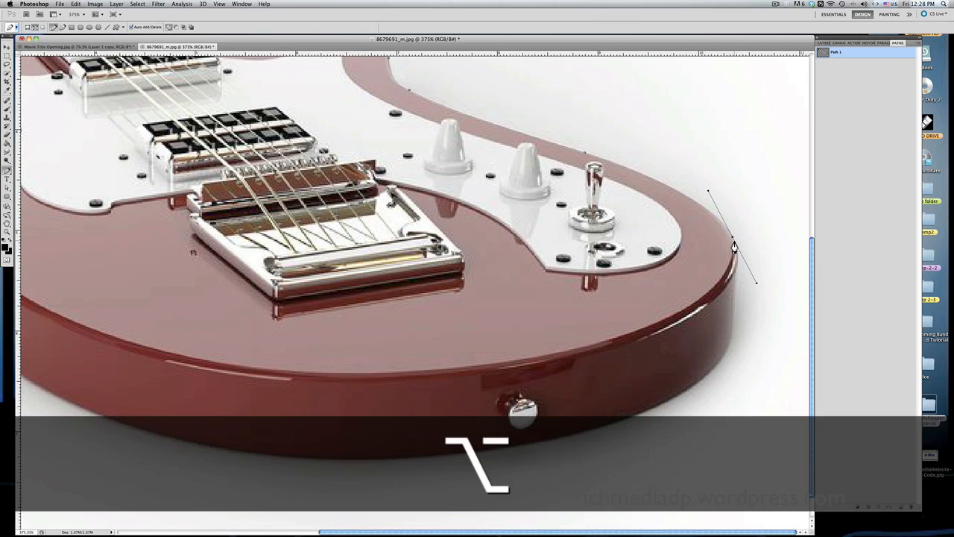
left_click(733, 242, "alt")
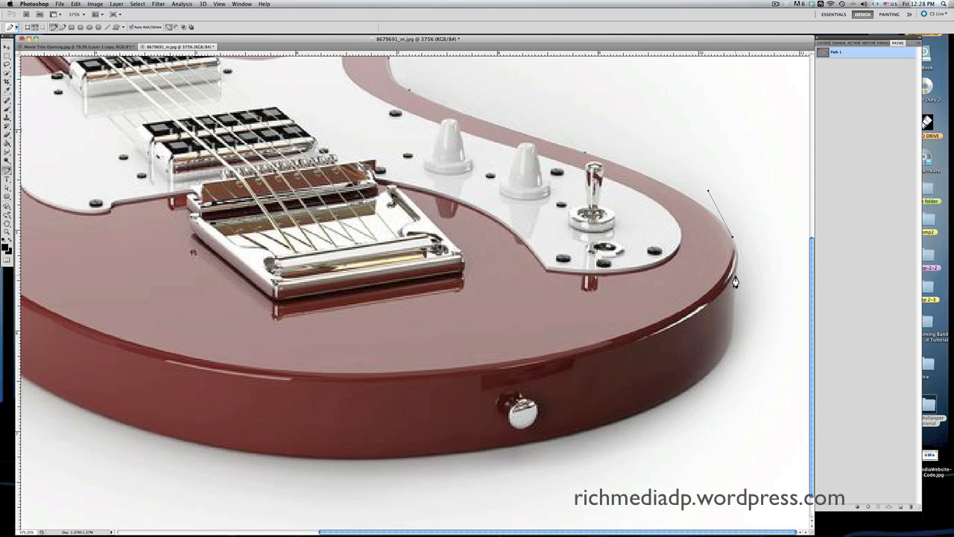
- Continue the path down the side of the body's rounded end with two more anchor points
left_click(735, 281, "ctrl")
key("alt")
left_click(733, 340)
key("alt")
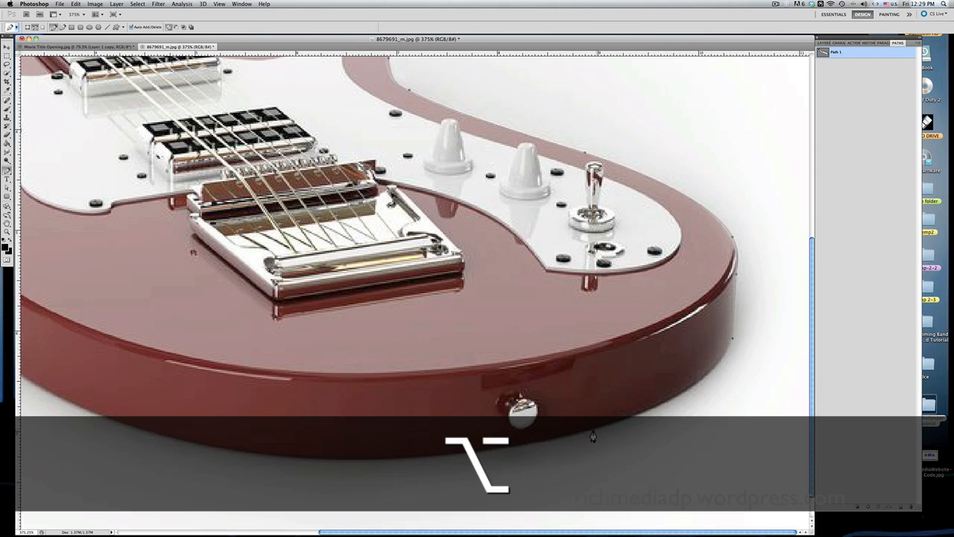
- Add a curved anchor point on the body's bottom edge just past the strap button and remove its outgoing handle
left_click_drag(586, 435, 442, 464)
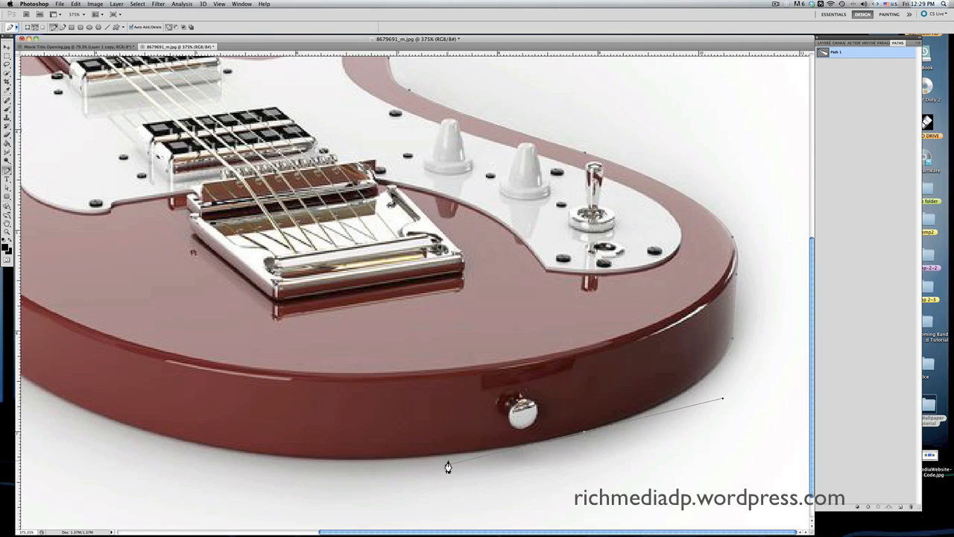
key("alt")
left_click(585, 434, "alt")
- Curve the path along the near bottom edge of the body to another anchor point and remove its outgoing handle
left_click(249, 456)
left_click_drag(245, 451, 90, 427)
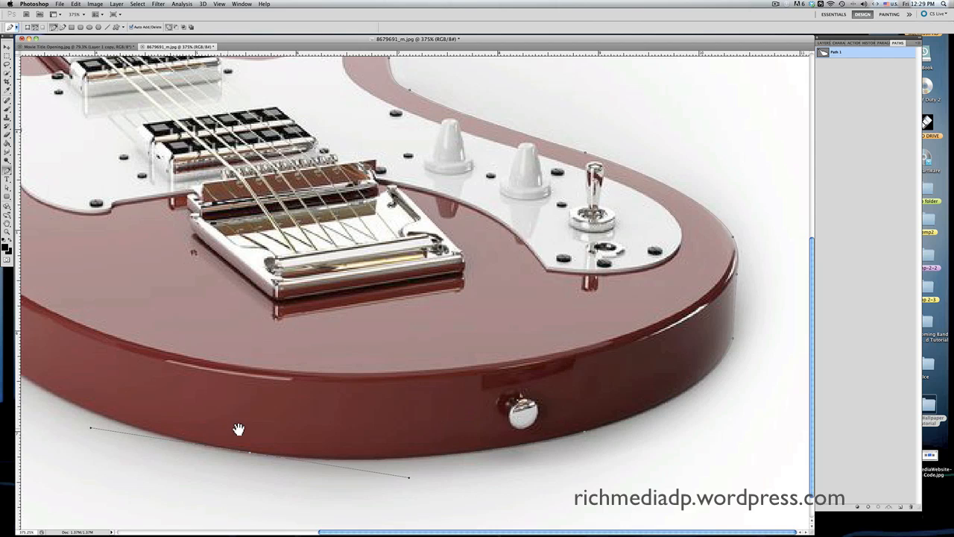
left_click_drag(231, 428, 457, 421)
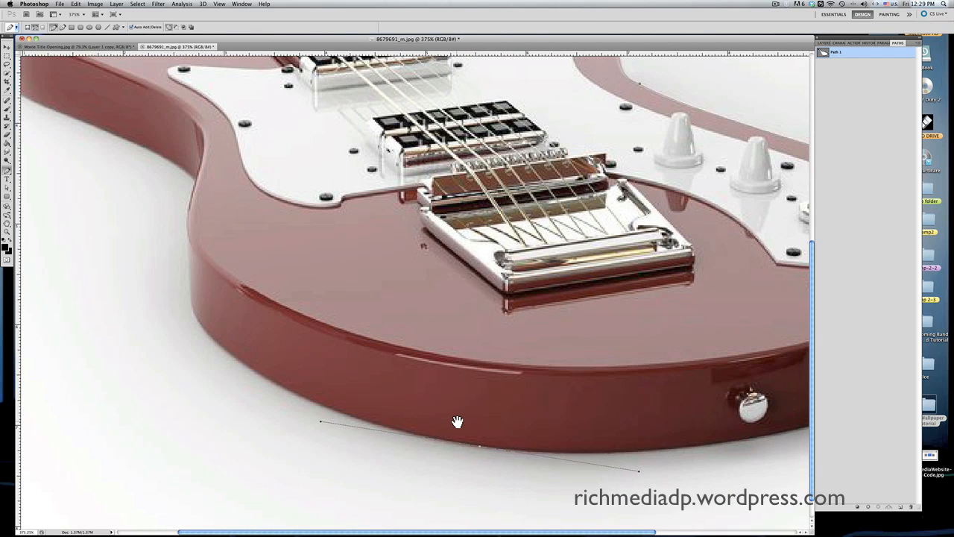
key("alt")
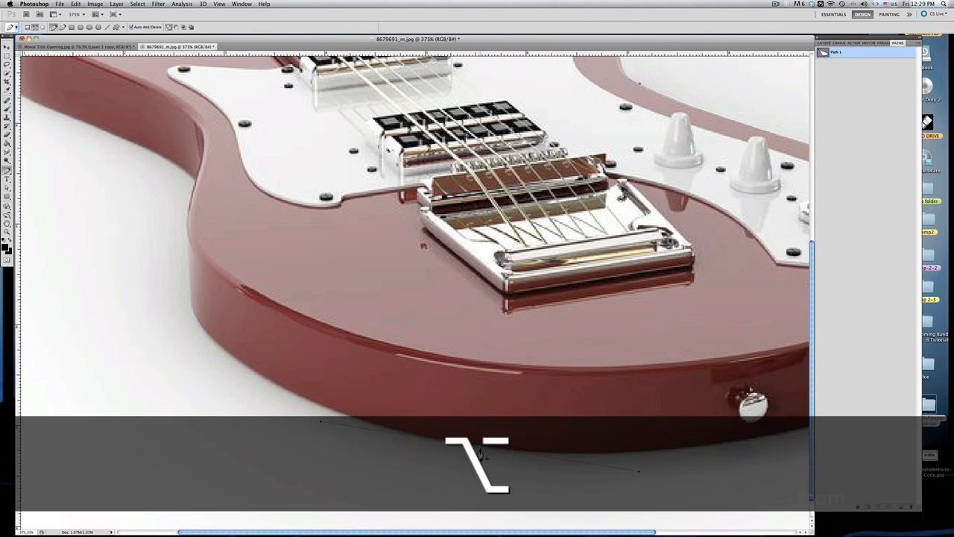
left_click(479, 451, "alt")
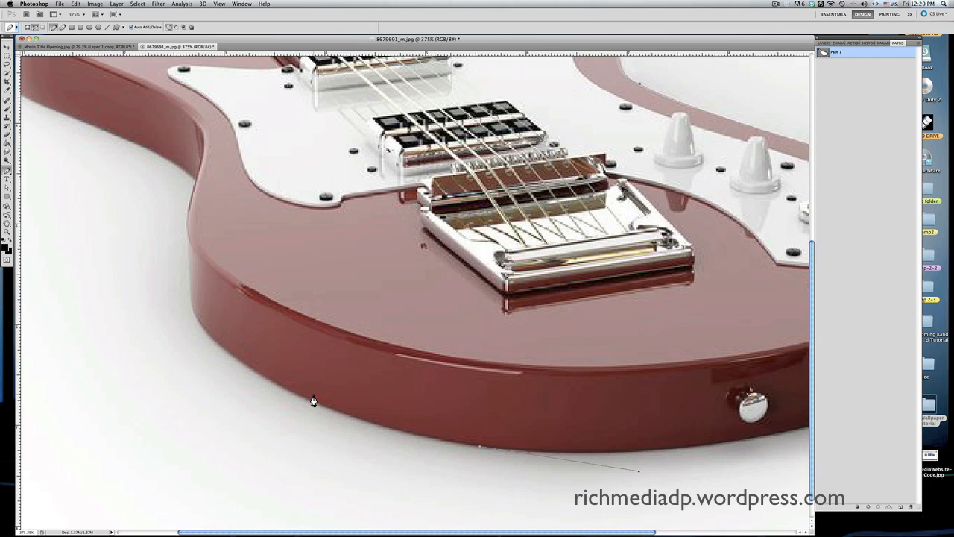
- Add a curved anchor point where the body's bottom edge bends up toward the side and remove its outgoing handle
left_click(257, 380)
left_click_drag(252, 367, 232, 351)
left_click_drag(209, 326, 180, 317)
left_click(256, 375, "alt")
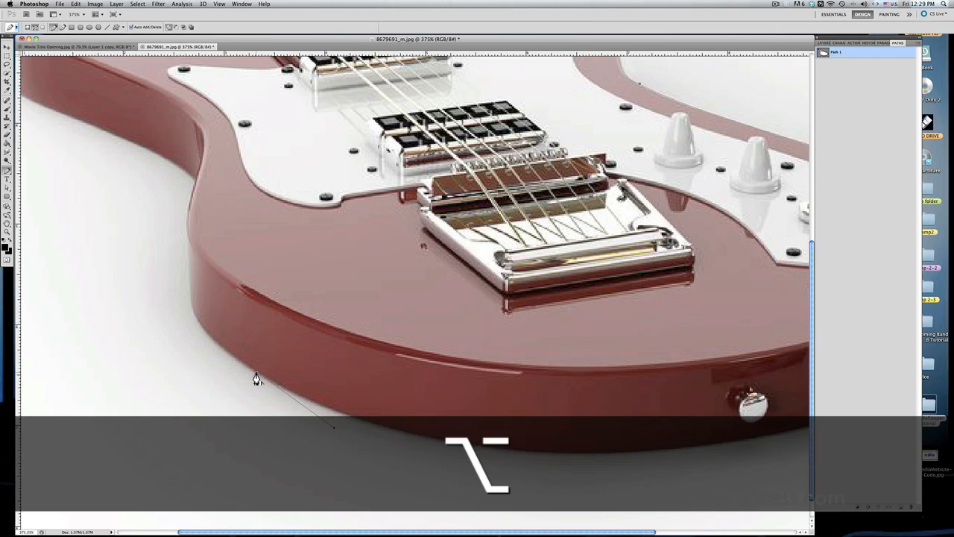
- Add a curved anchor point on the body's near side below the waist and remove its outgoing handle
left_click(191, 303)
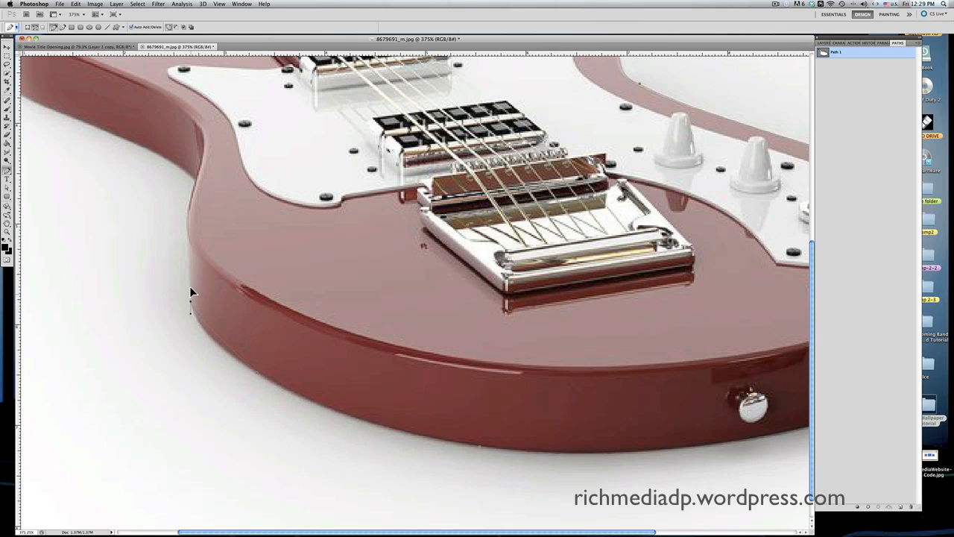
left_click_drag(190, 278, 189, 278)
key("alt")
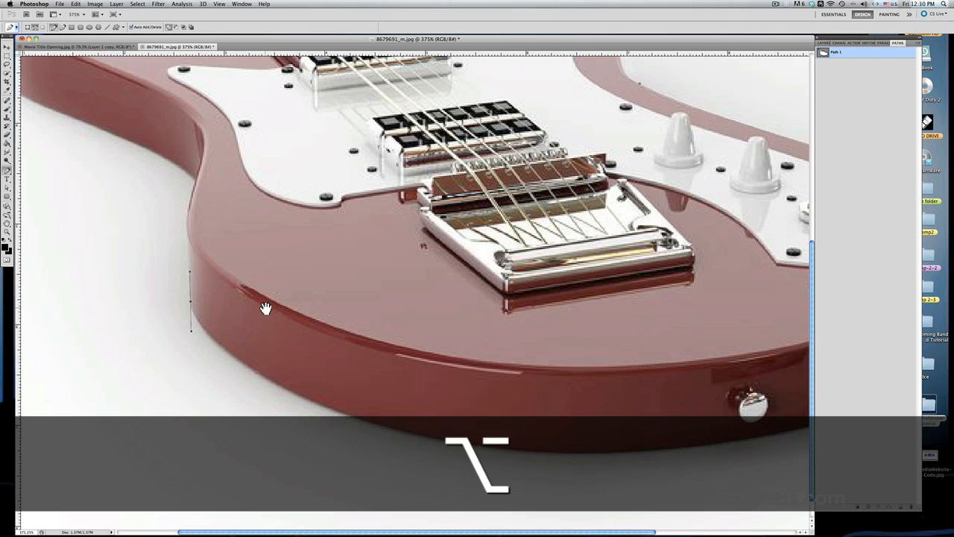
left_click_drag(265, 308, 396, 415)
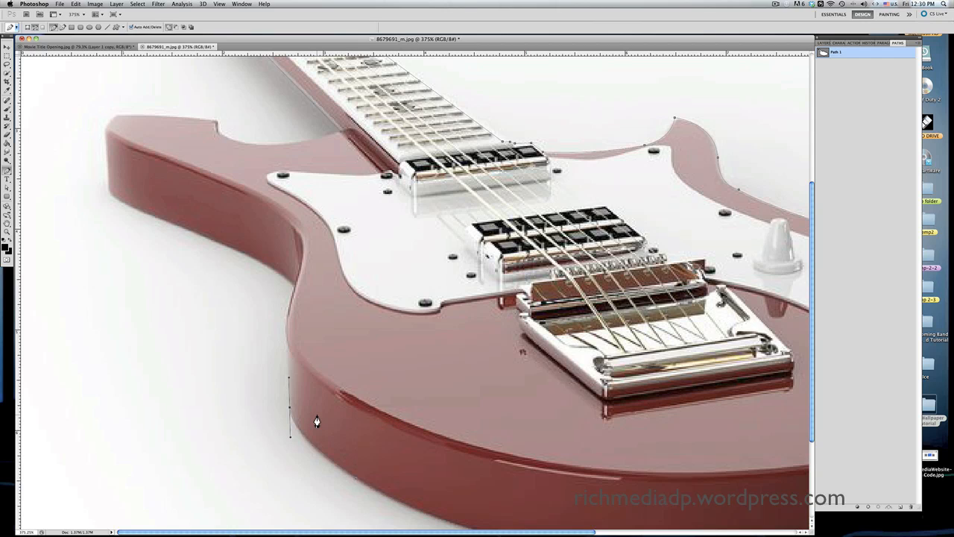
key("alt")
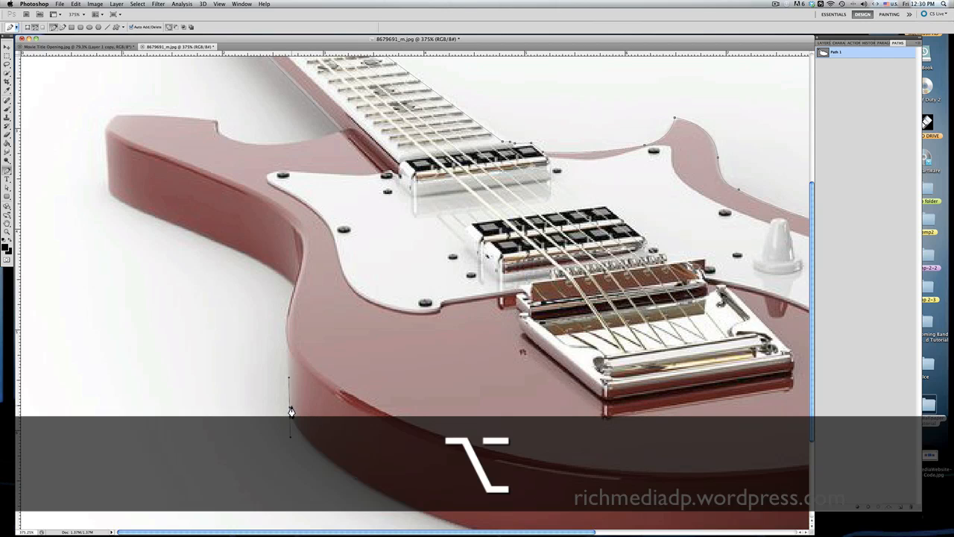
left_click(289, 410, "alt")
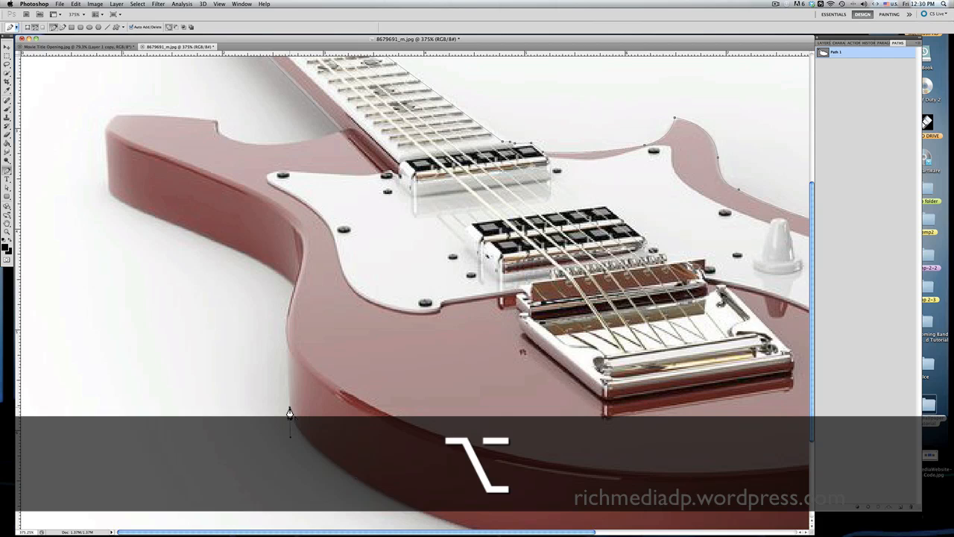
- Continue the path up to the body's waist with two anchor points and remove the outgoing handle of the last one
left_click(286, 345)
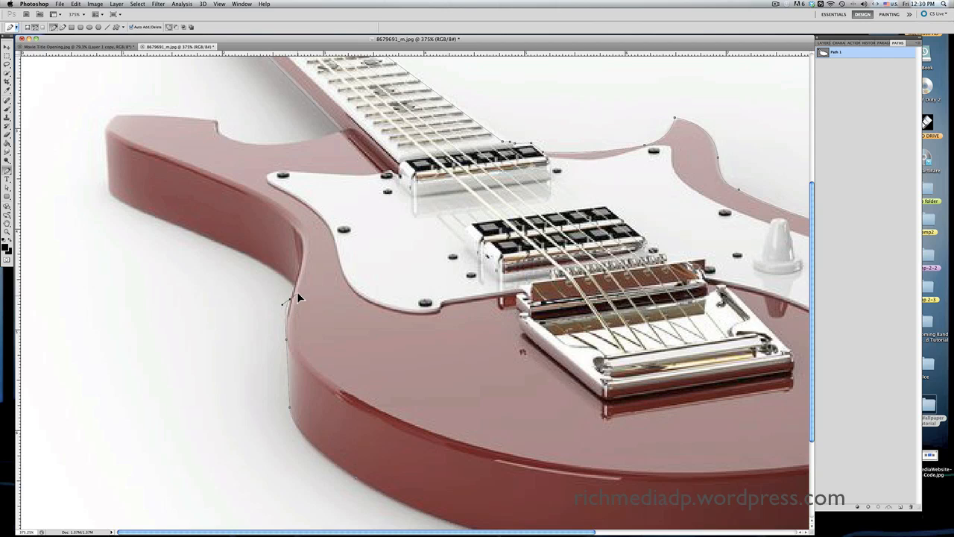
left_click_drag(299, 283, 299, 280)
key("alt")
left_click(290, 289, "alt")
key("alt")
- Add a curved anchor point on the underside of the near horn and remove its outgoing handle
left_click_drag(184, 229, 106, 203)
key("space")
left_click_drag(166, 244, 266, 347)
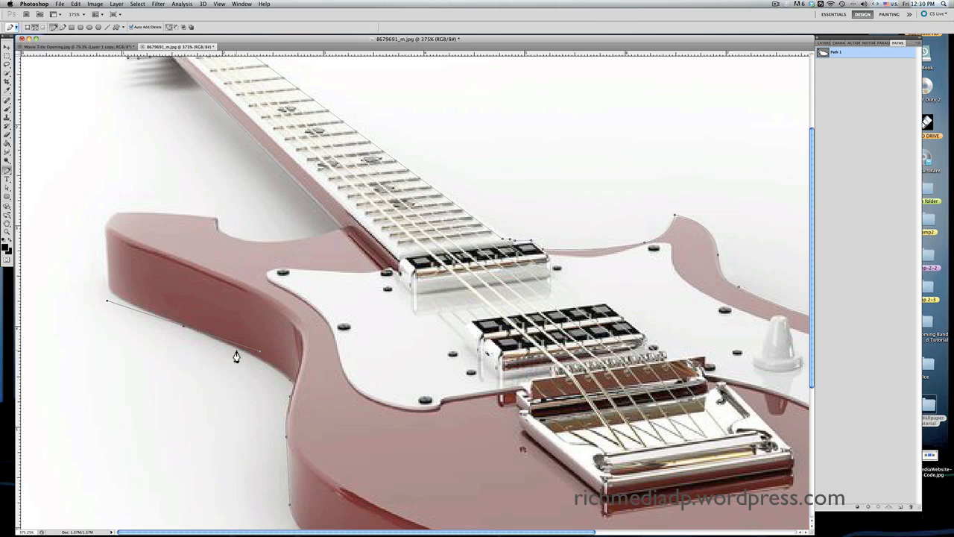
key("alt")
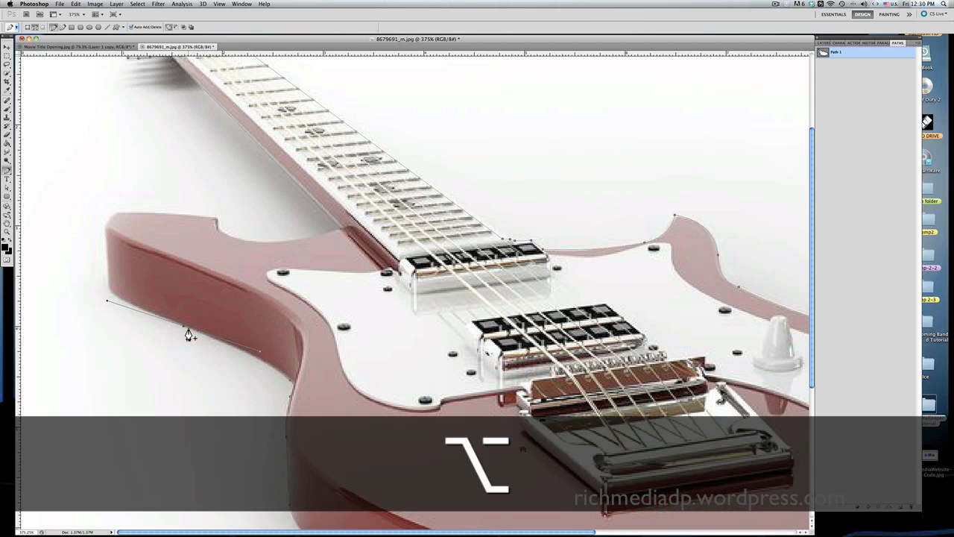
left_click(183, 329, "alt")
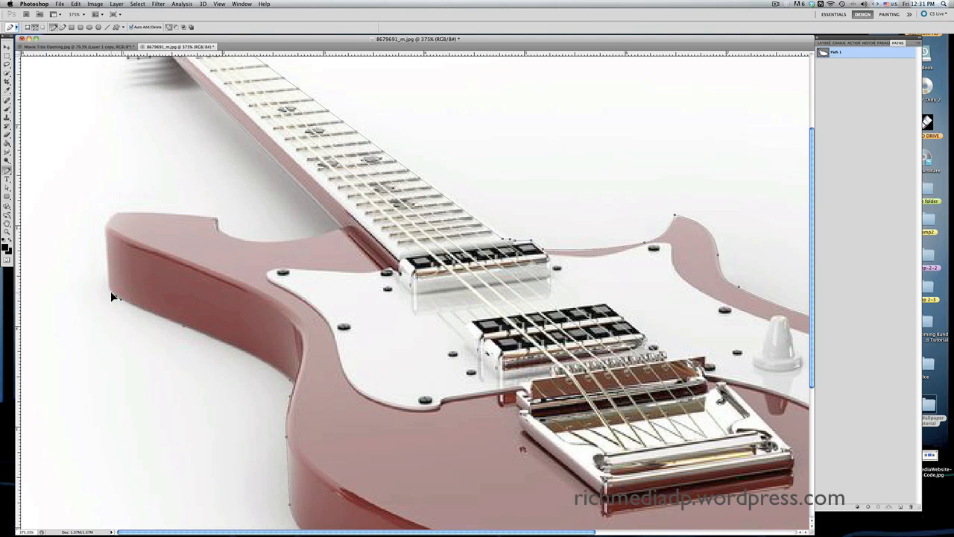
- Trace around the near horn's tip with anchor points up to its top edge and remove the last outgoing handle
key("alt")
key("alt")
left_click(105, 233)
left_click_drag(116, 214, 128, 208)
left_click(117, 213, "alt")
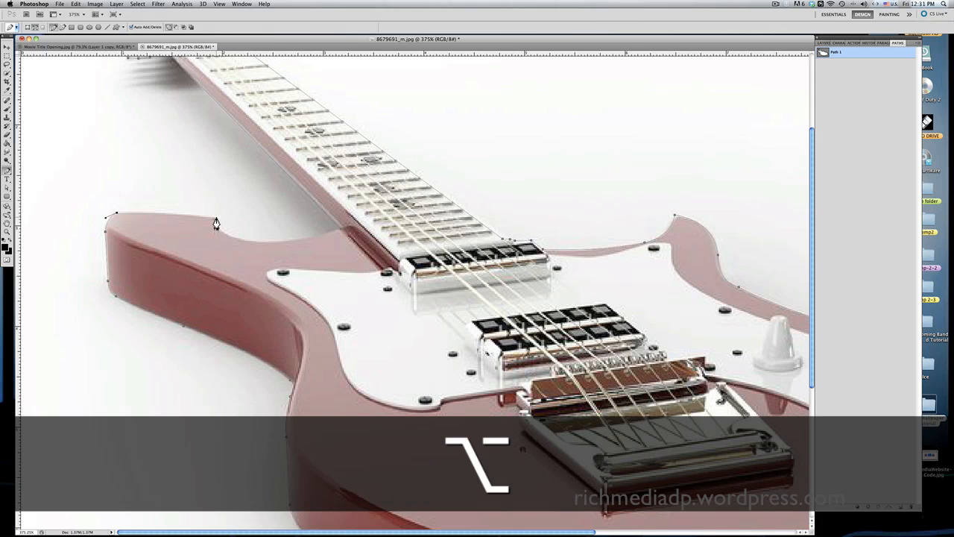
- Trace the horn's top edge to its inner corner and into the cutaway, removing the outgoing handle of each anchor point
left_click_drag(228, 218, 249, 219)
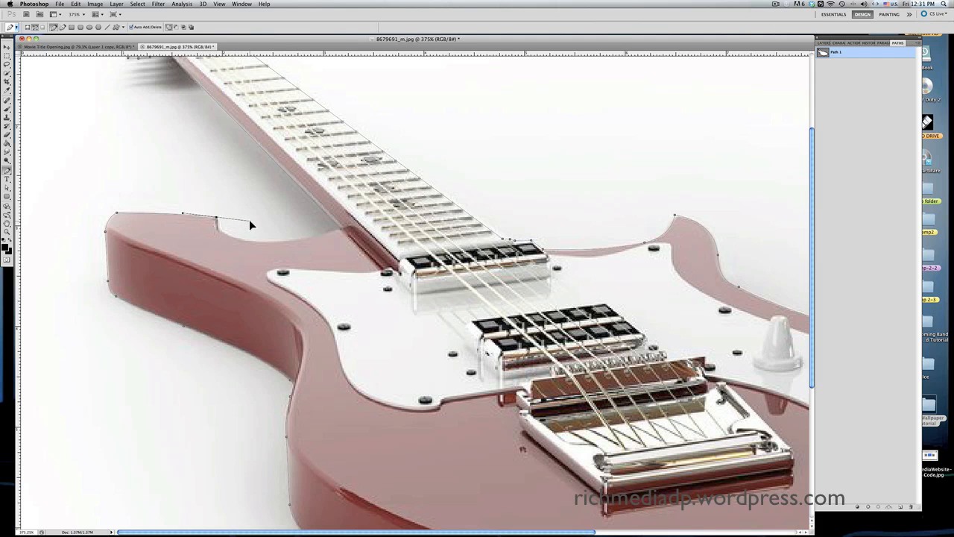
left_click(217, 217, "alt")
left_click_drag(228, 234, 231, 234)
key("alt")
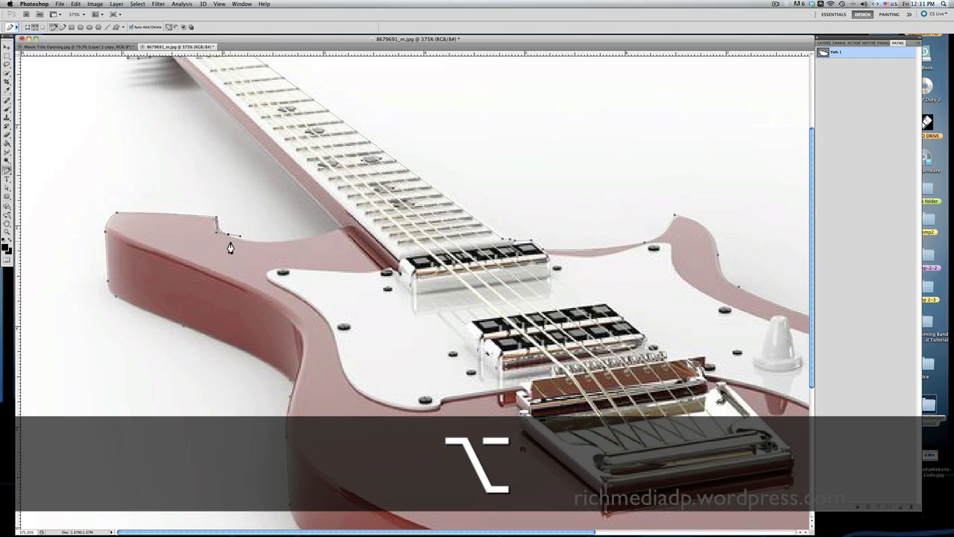
left_click(229, 235, "alt")
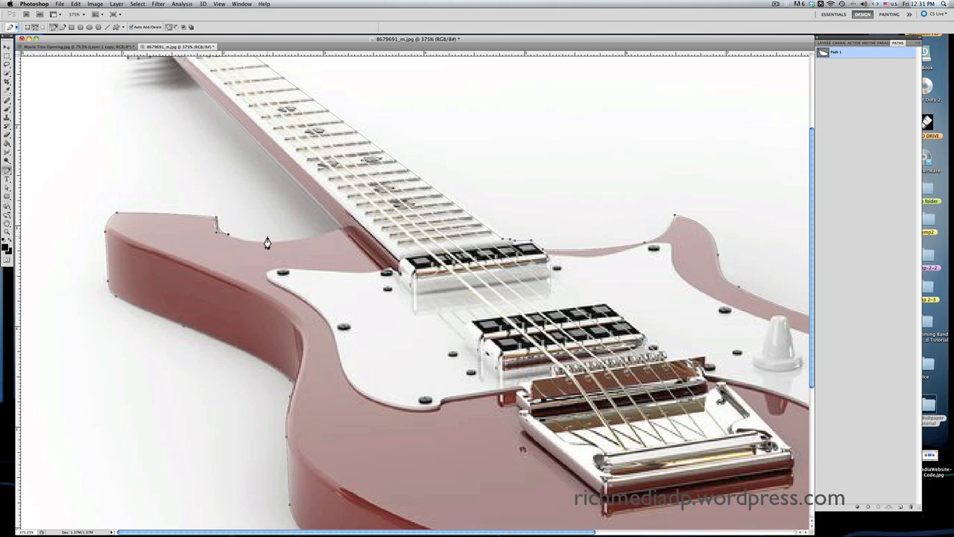
- Curve the path along the cutaway to the neck joint and close it there
key("alt")
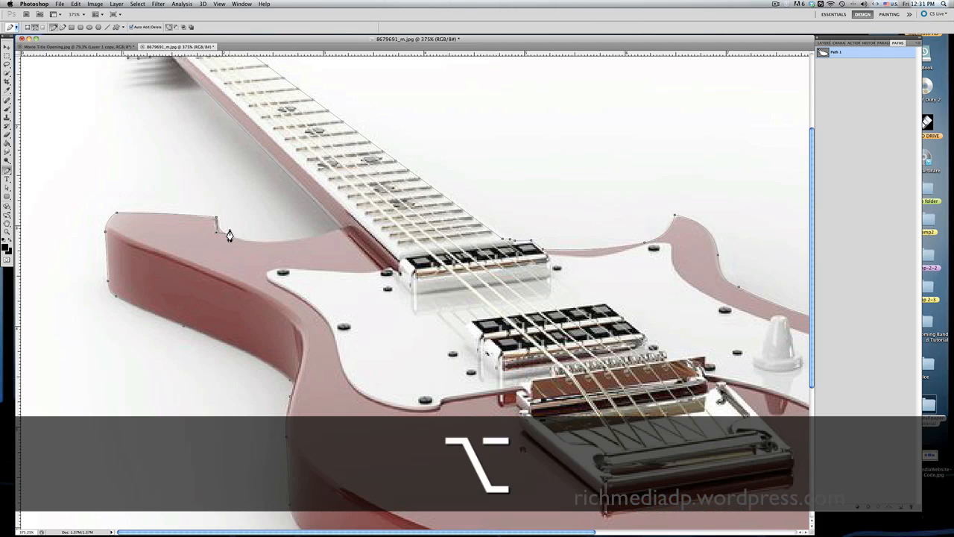
left_click_drag(284, 240, 326, 237)
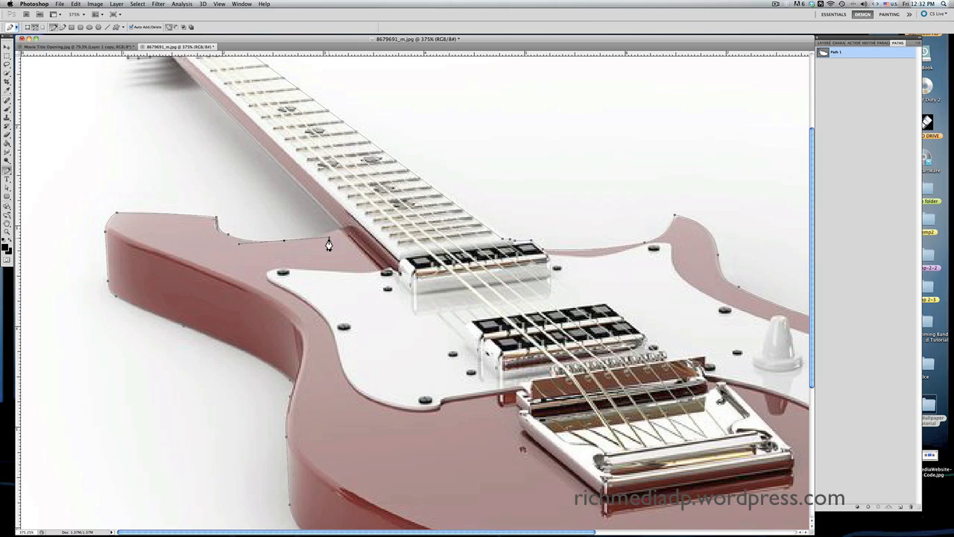
scroll(310, 252, "up", 1)
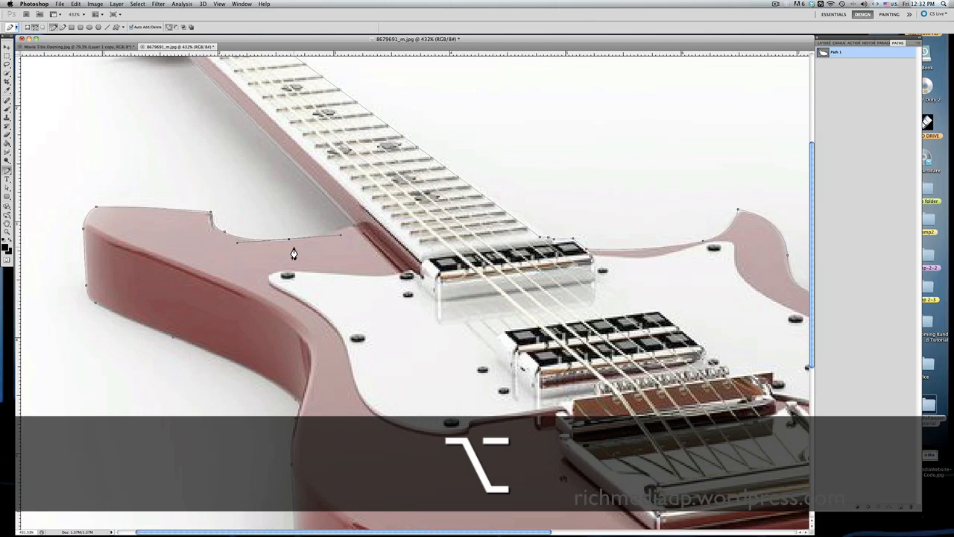
left_click(289, 242, "alt")
left_click(338, 231)
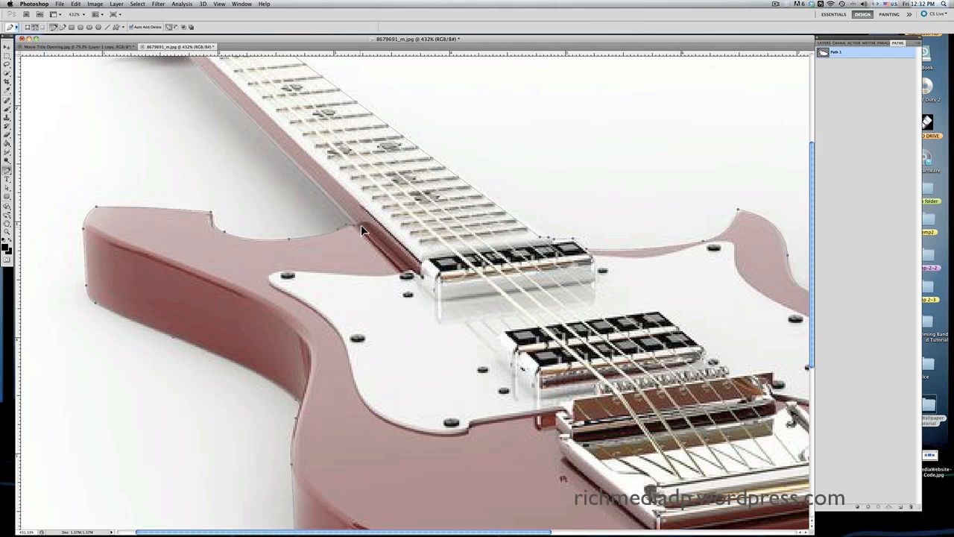
left_click(363, 226)
- Show the layers of the guitar photo and look up where the Paths panel can be opened
left_click(843, 55)
left_click(824, 44)
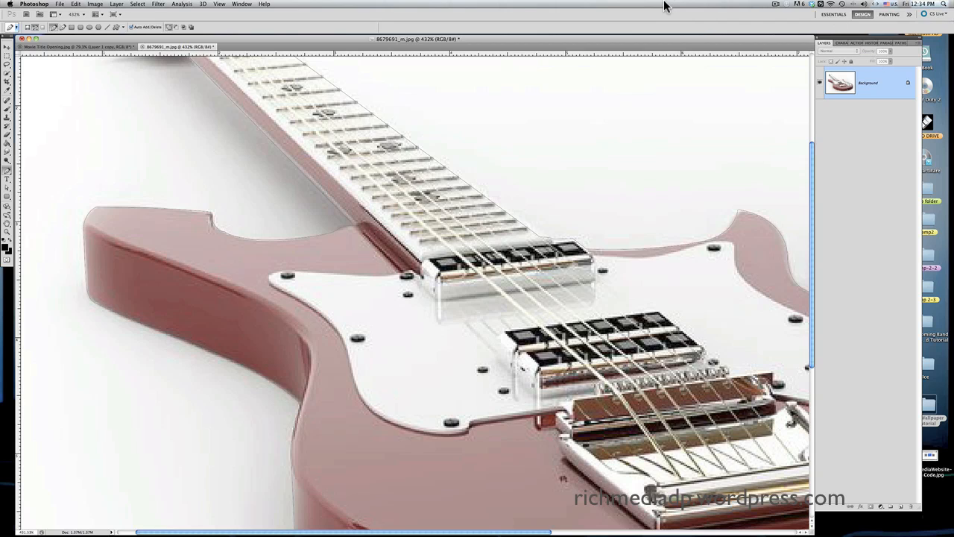
left_click(246, 4)
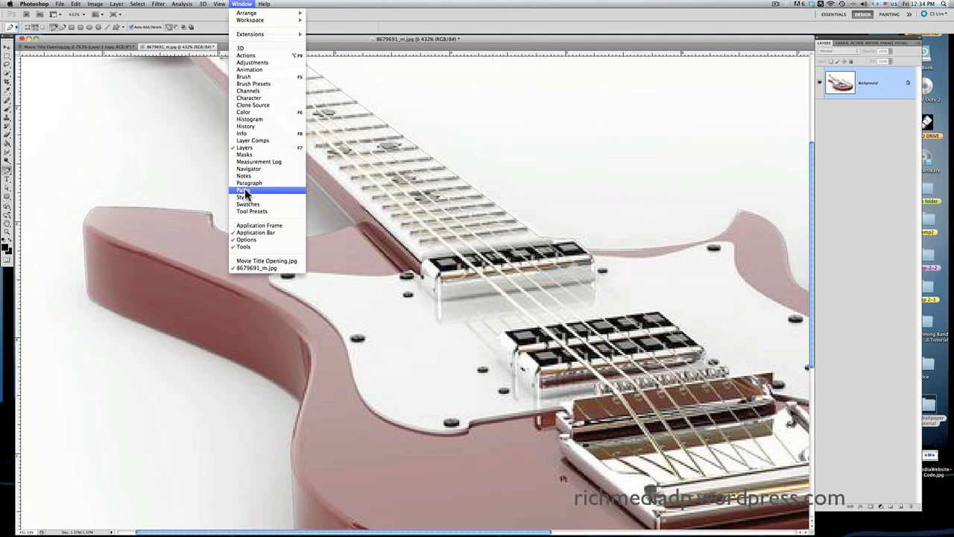
left_click(863, 185)
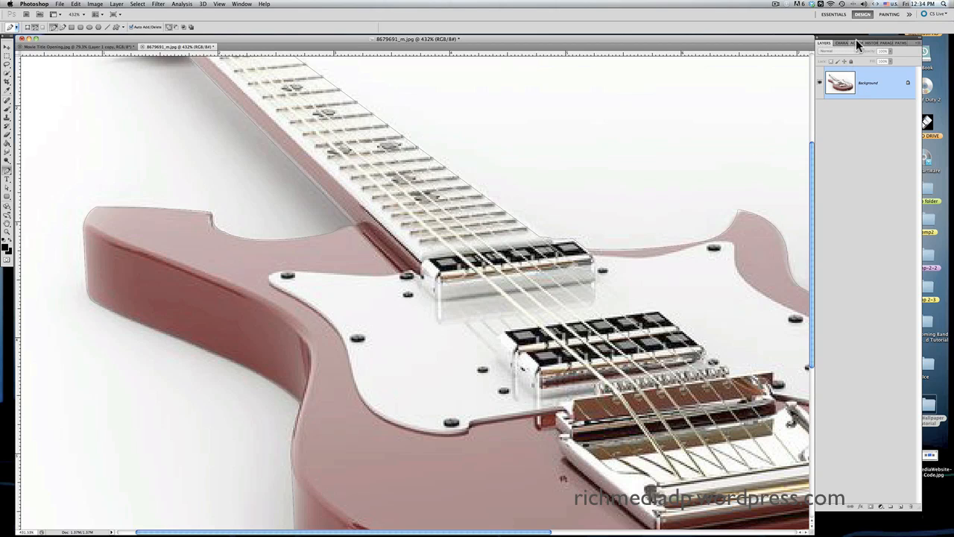
- Separate the Paths panel from its panel group and group it with the other panels again
left_click_drag(857, 37, 601, 45)
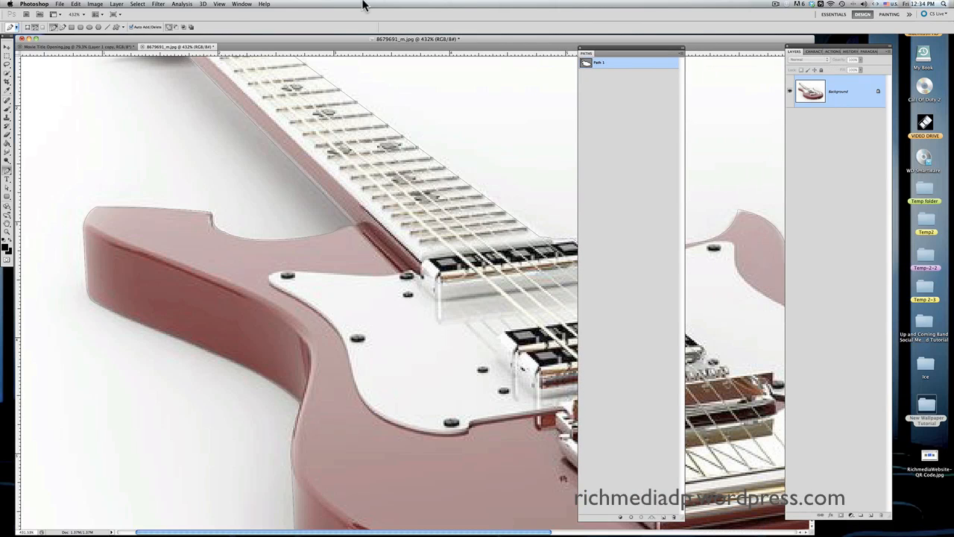
left_click(240, 4)
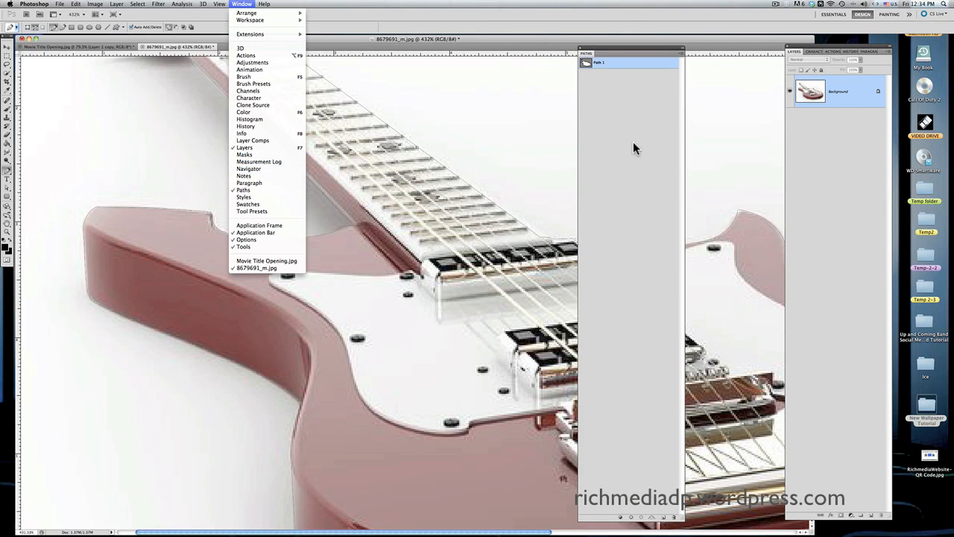
left_click(609, 70)
left_click_drag(586, 54, 857, 38)
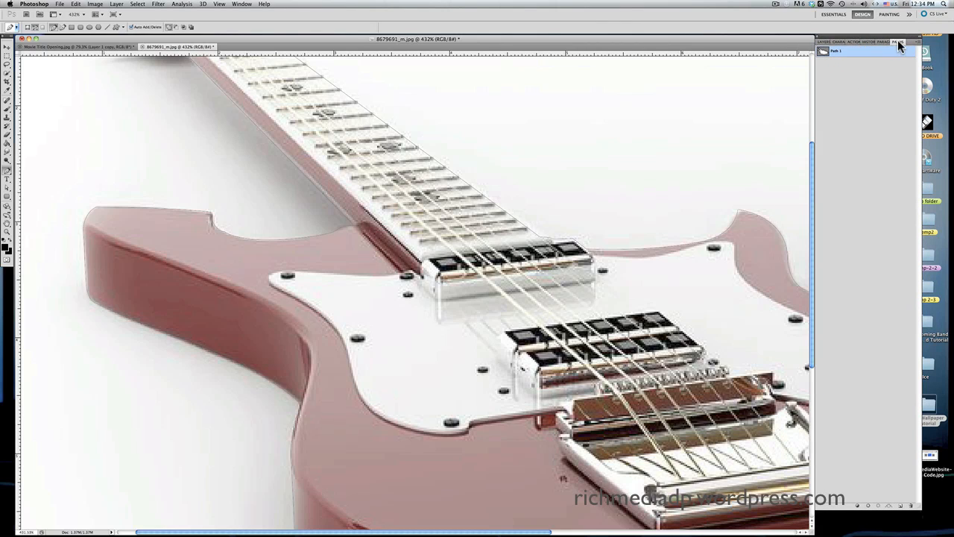
mouse_move(898, 41)
left_mouse_down()
mouse_move(713, 83)
mouse_move(899, 39)
left_mouse_up()
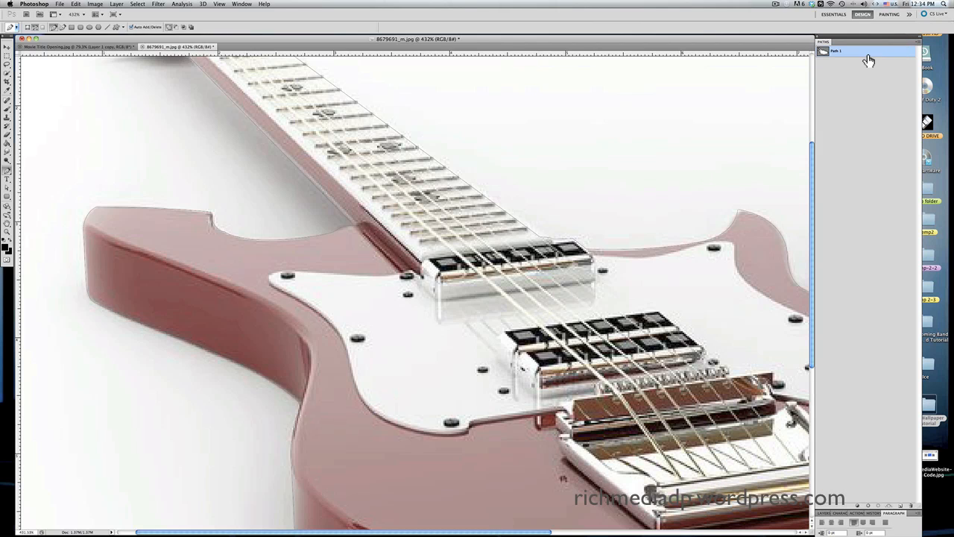
left_click_drag(877, 38, 882, 77)
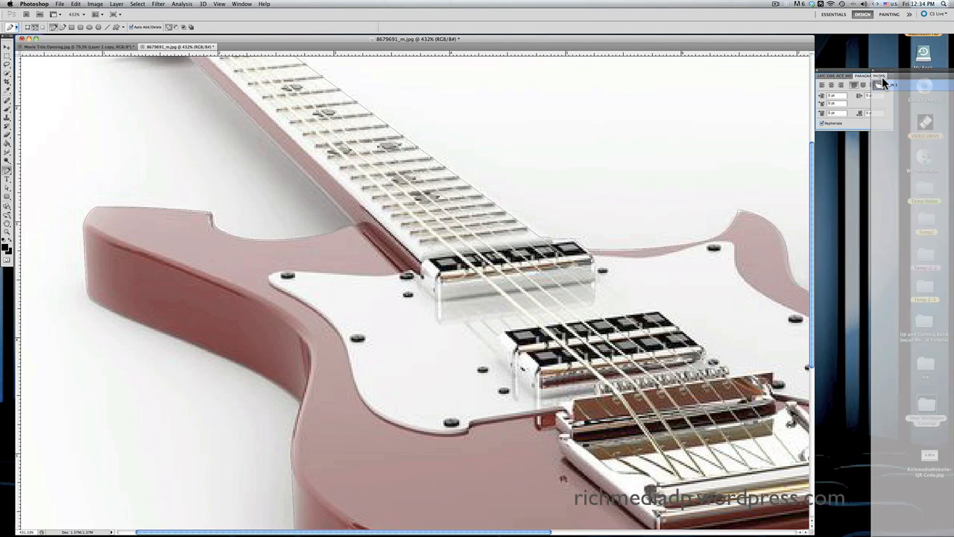
left_click(882, 77)
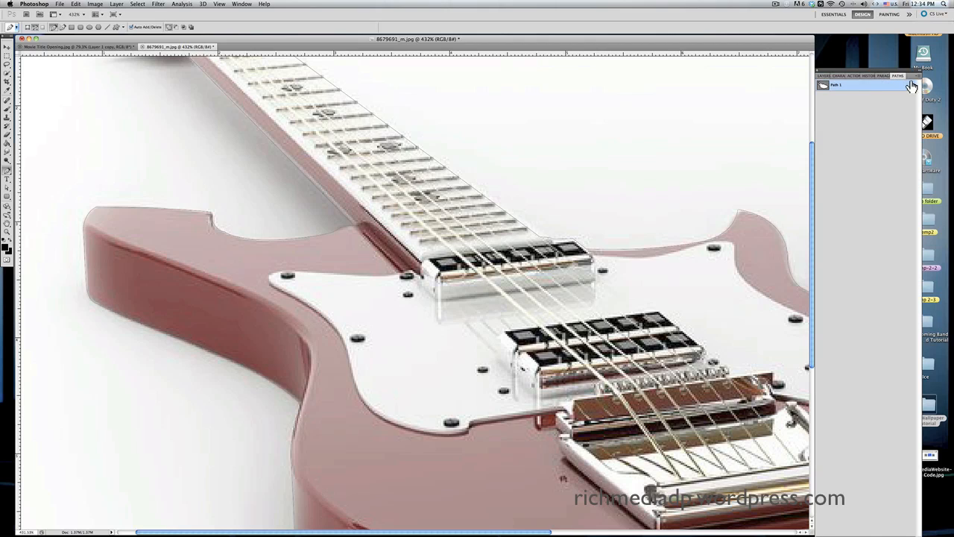
- Review the commands available for Path 1 and the variants of the Pen tool
left_click(916, 76)
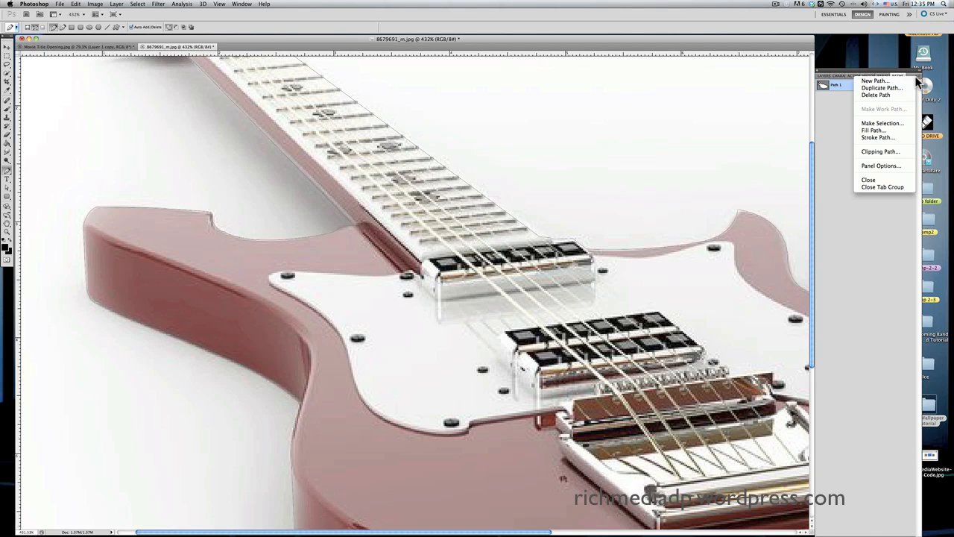
left_click(839, 104)
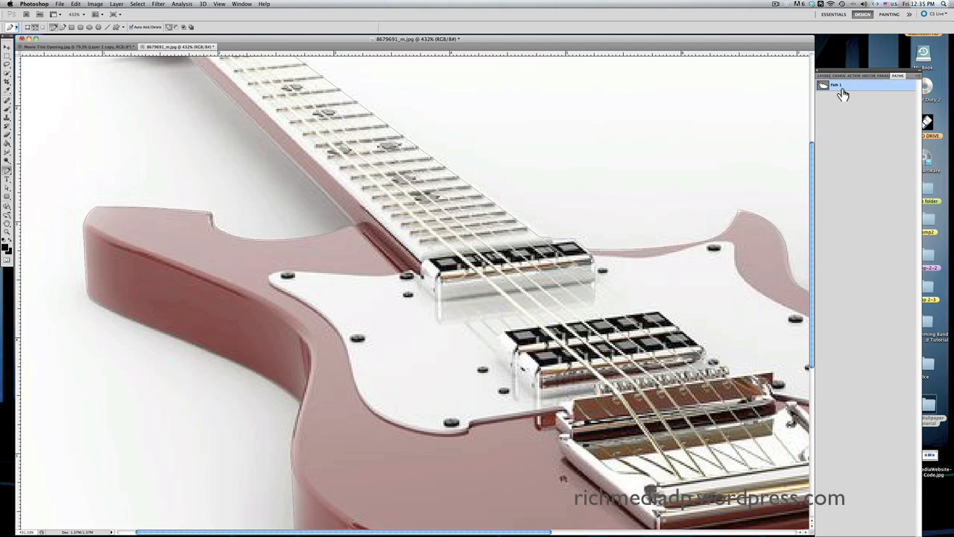
left_click(850, 87)
left_click(8, 171)
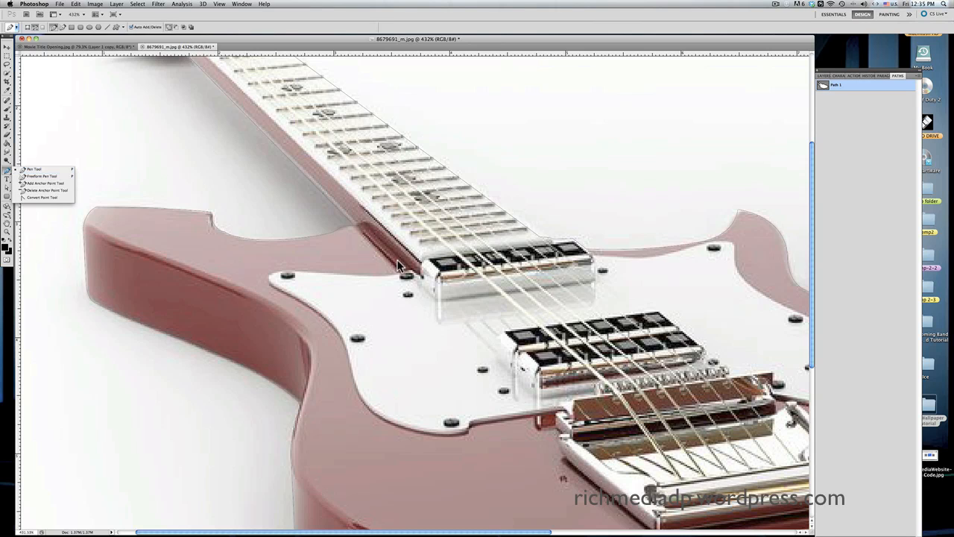
- Turn Path 1 into a new anti-aliased selection with a feather radius of 0 pixels
left_click(894, 115)
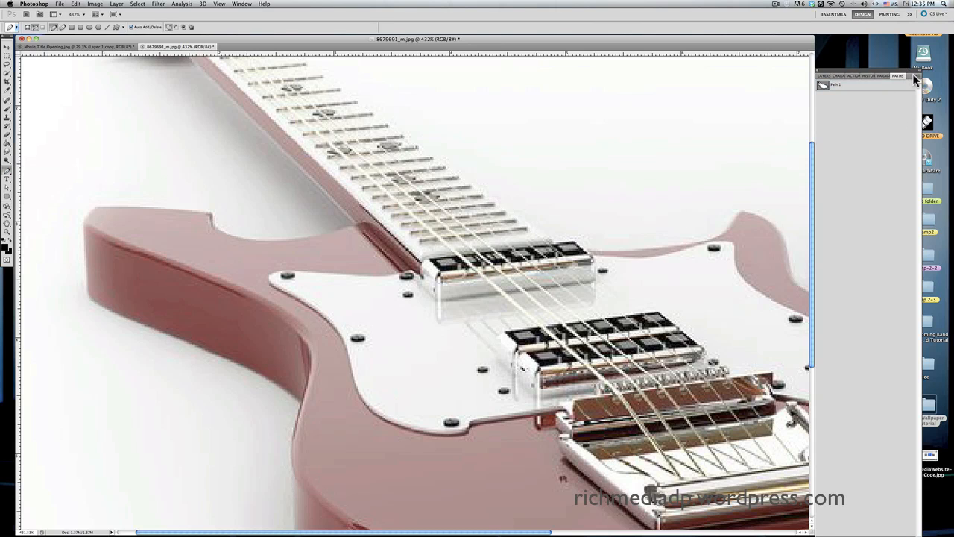
left_click(917, 76)
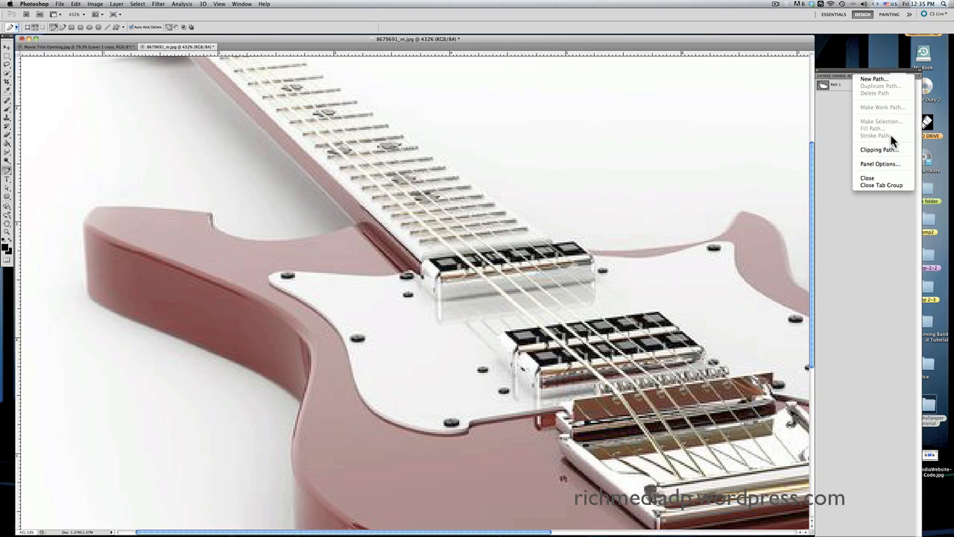
left_click(847, 86)
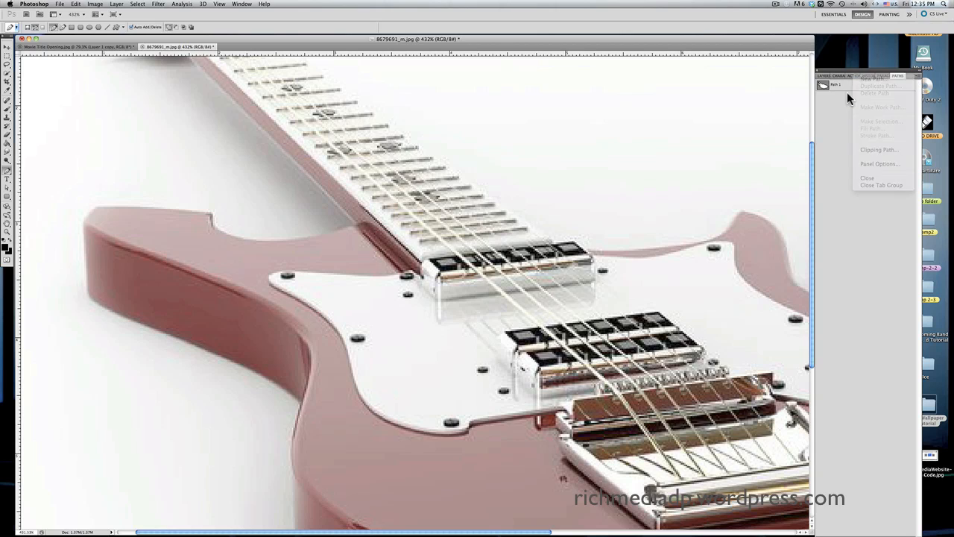
left_click(918, 76)
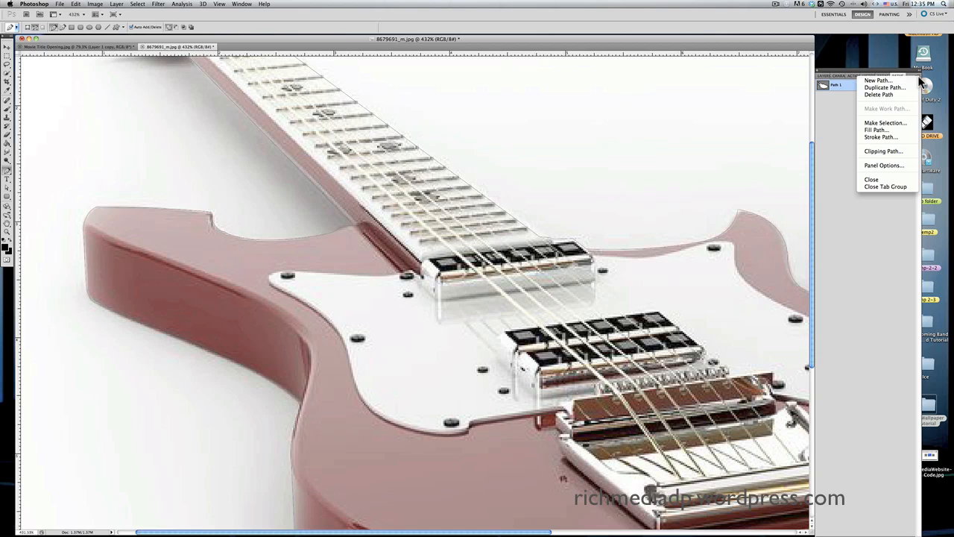
left_click(908, 125)
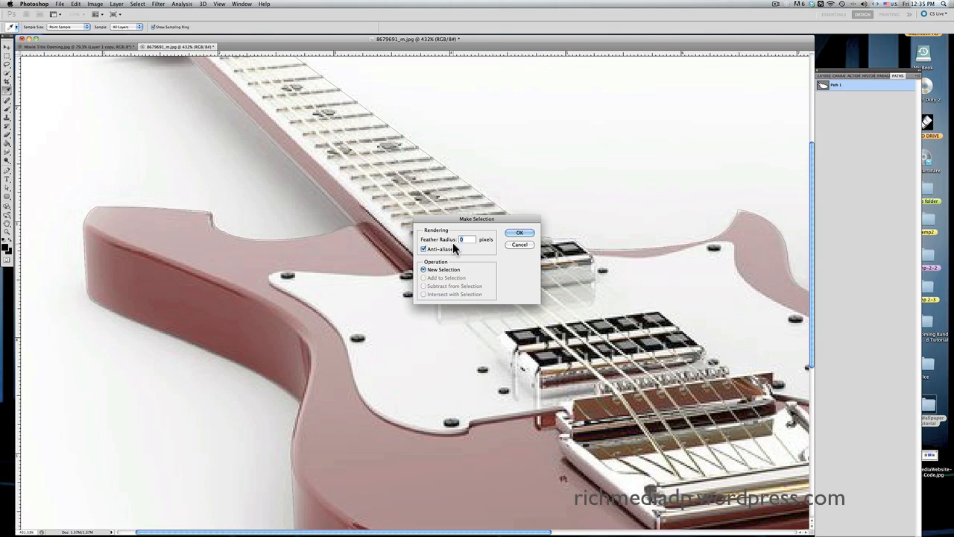
left_click(527, 235)
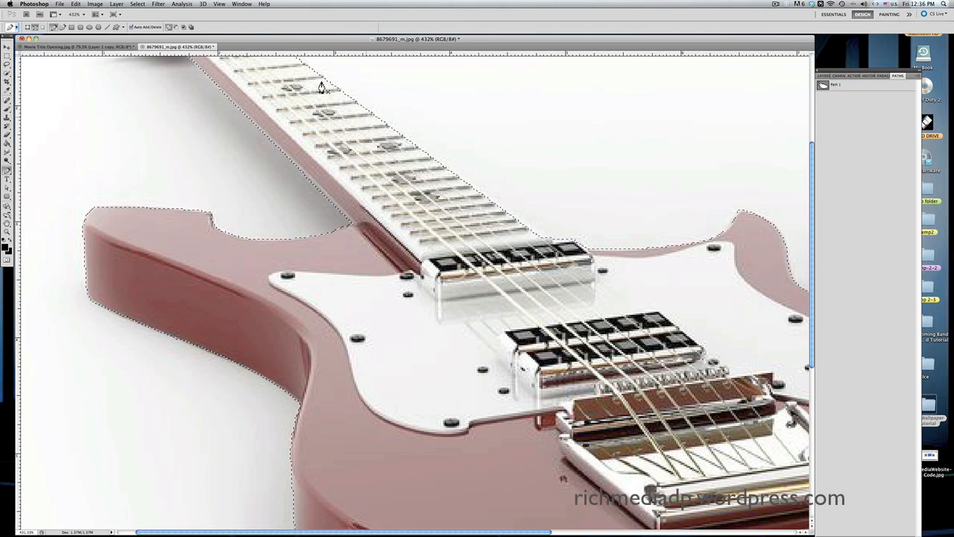
key("alt+shift")
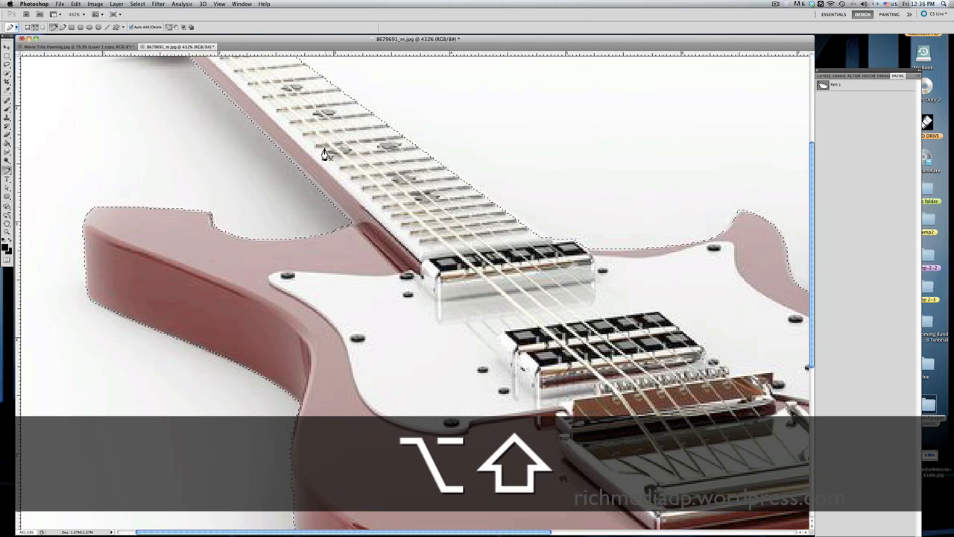
key("z")
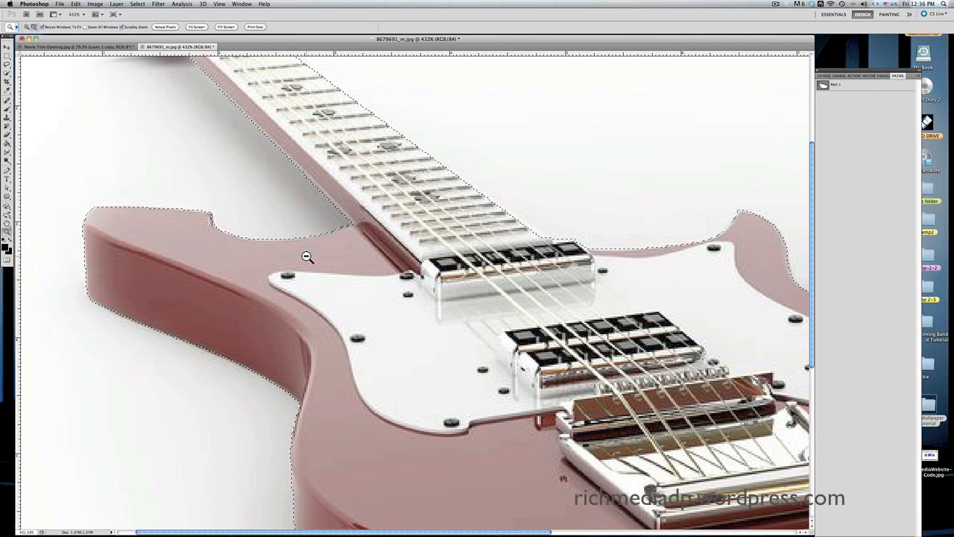
key("alt")
left_click(389, 302, "alt")
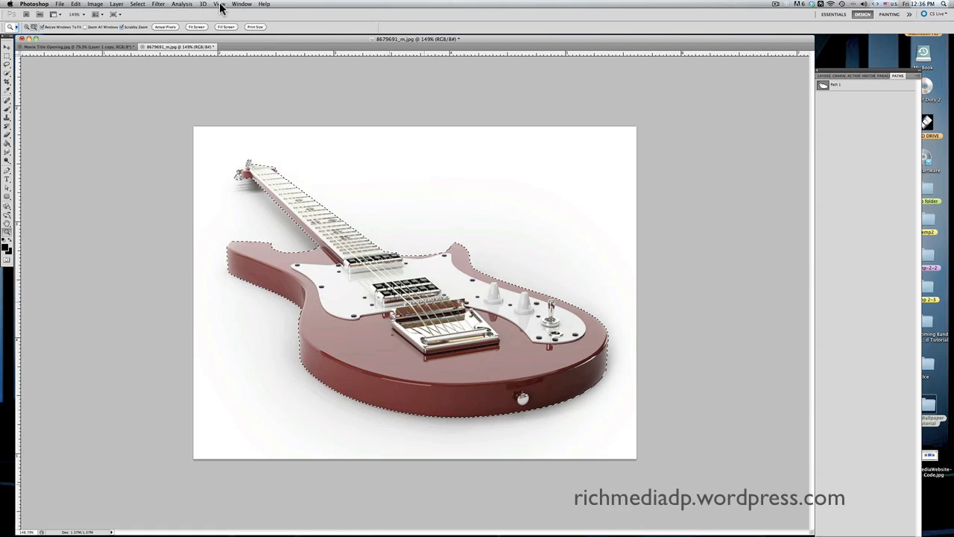
- Invert the guitar selection to the surrounding background and invert it back to the guitar
left_click(136, 6)
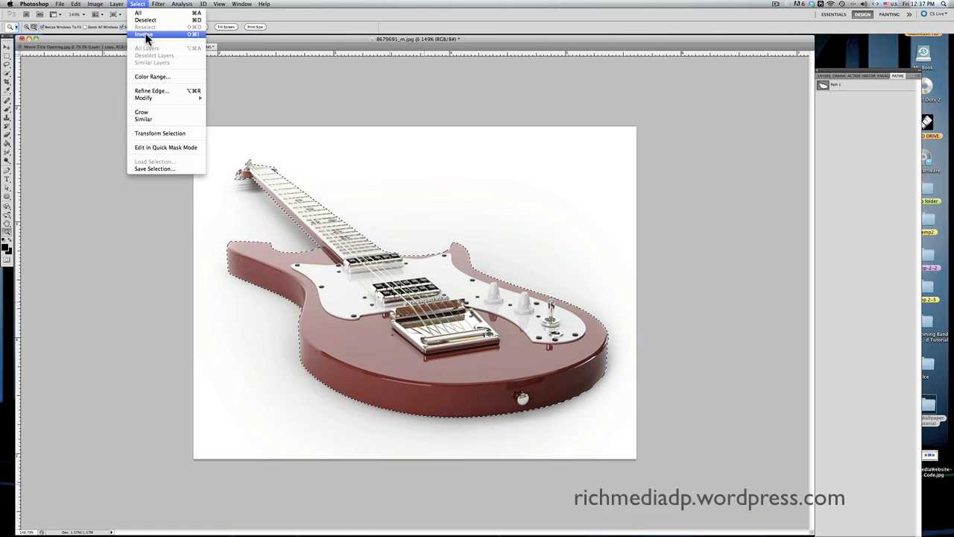
left_click(146, 35)
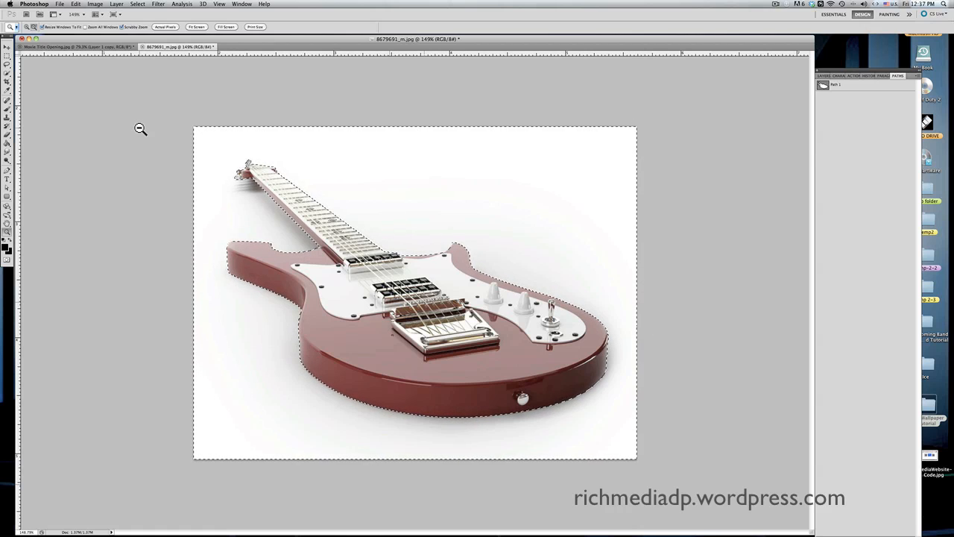
left_click(134, 4)
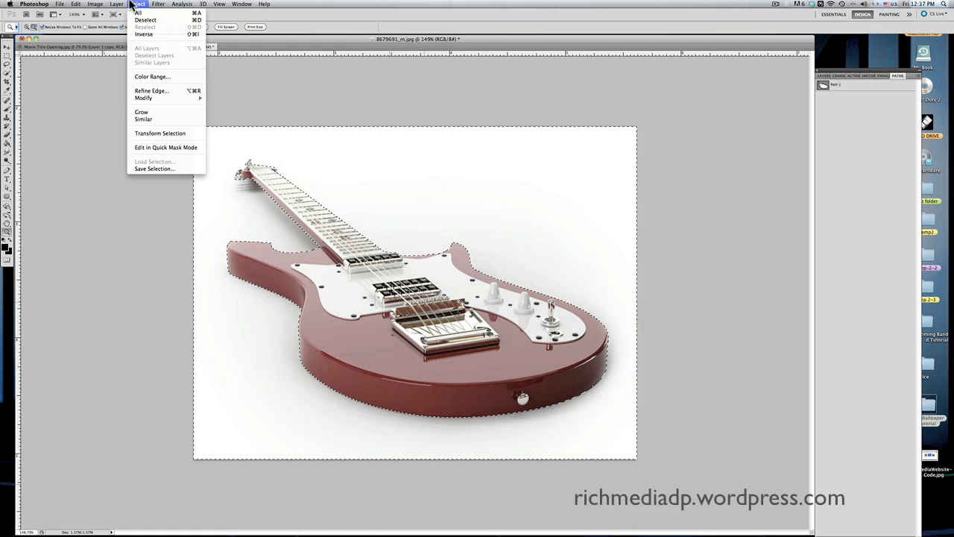
left_click(142, 35)
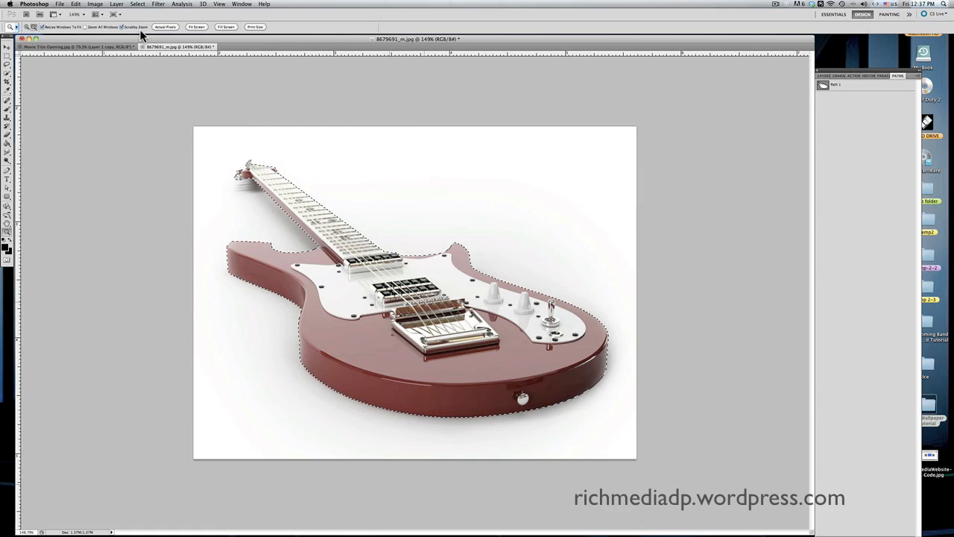
- Copy the selected guitar and paste it into the Movie Title Opening.jpg document
left_click(77, 3)
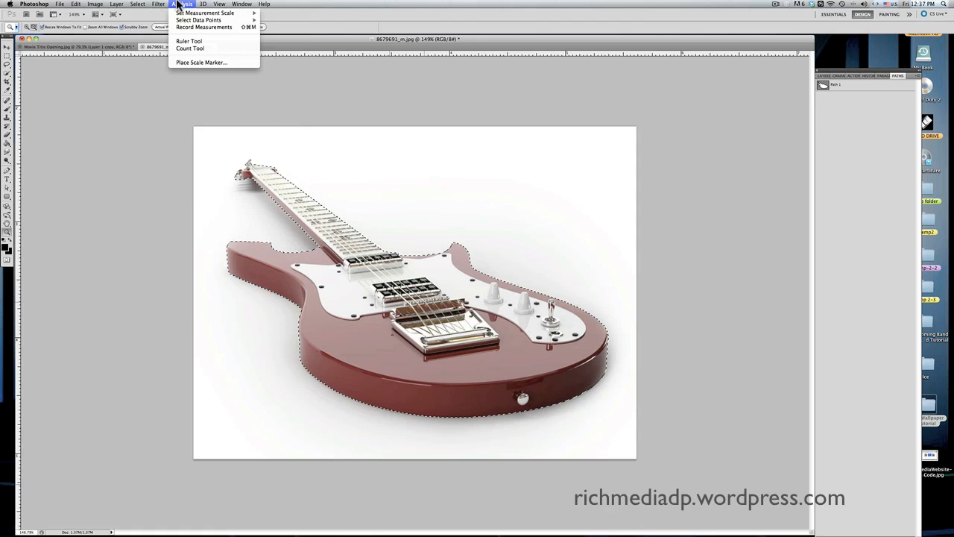
left_click(78, 4)
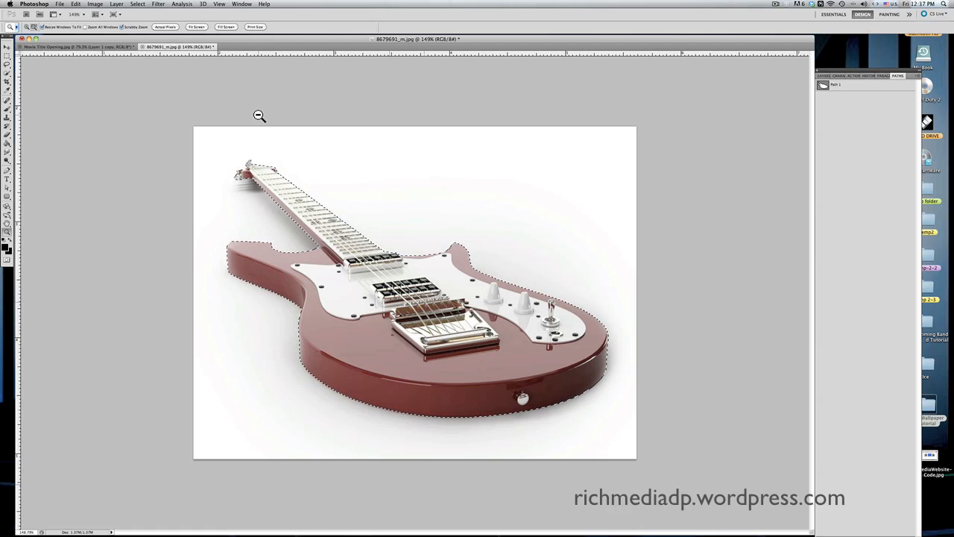
key("super")
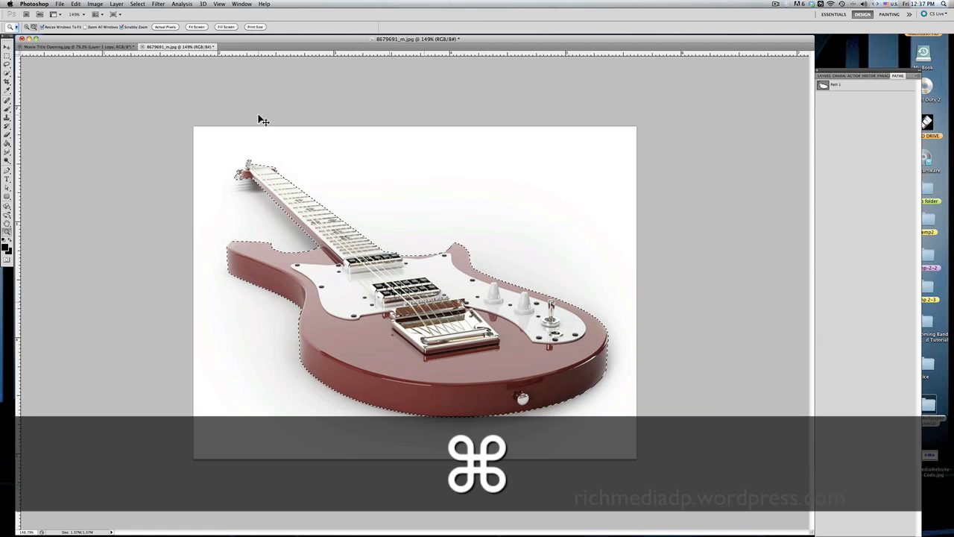
key("super+c")
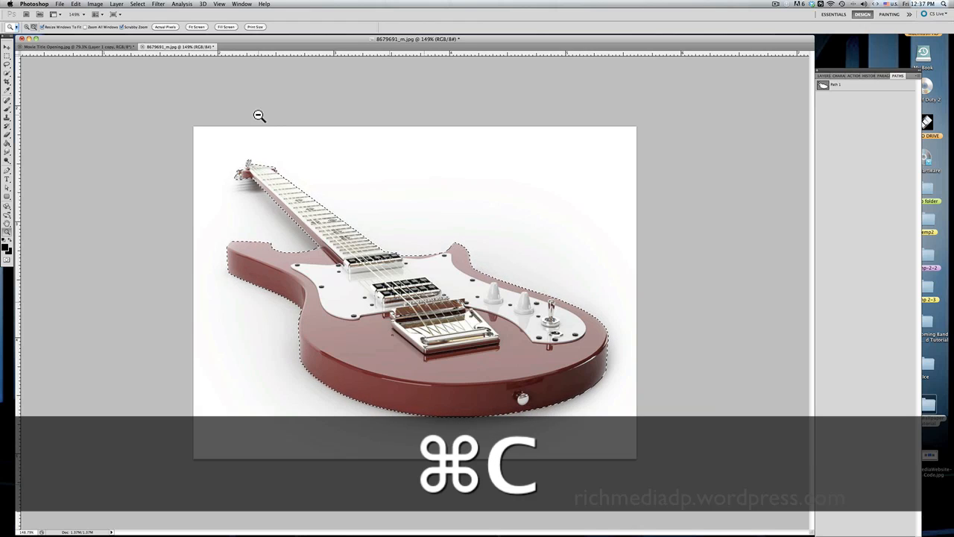
left_click(105, 46)
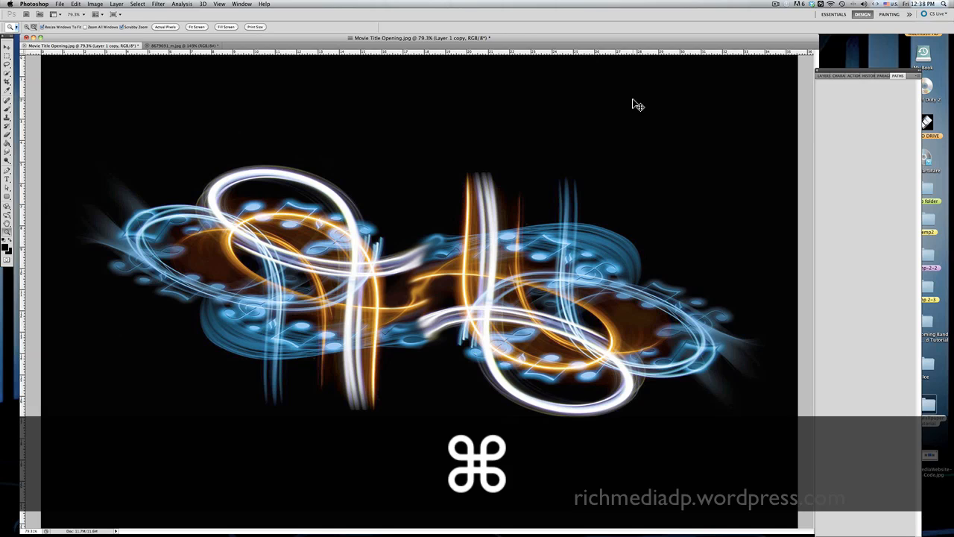
key("super+v")
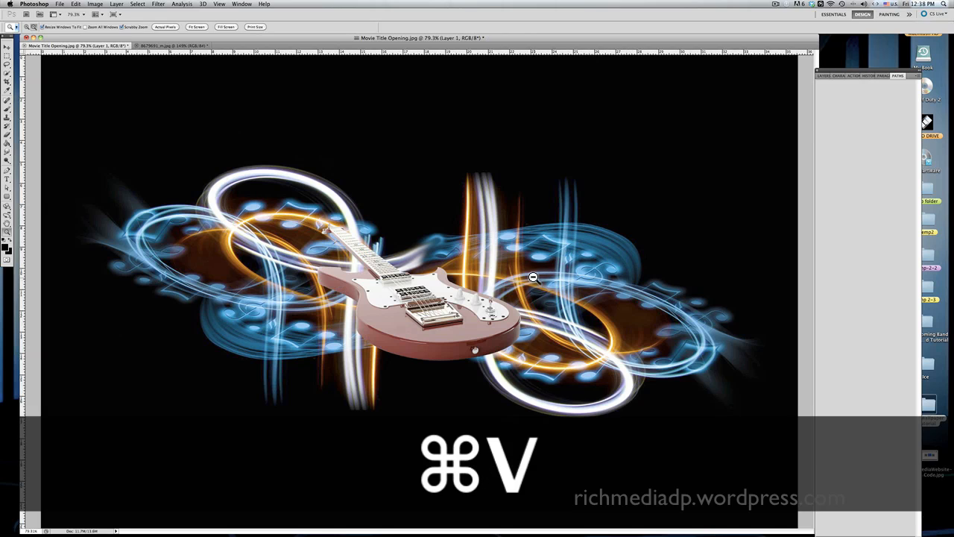
- Scale the pasted guitar up proportionally to nearly the canvas height and place it over the left part of the light streaks
left_click(76, 5)
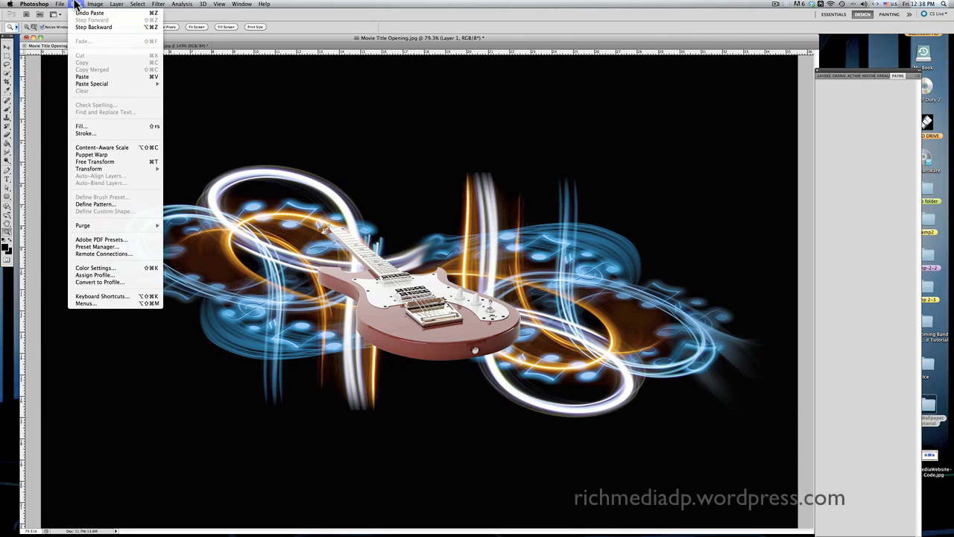
mouse_move(93, 168)
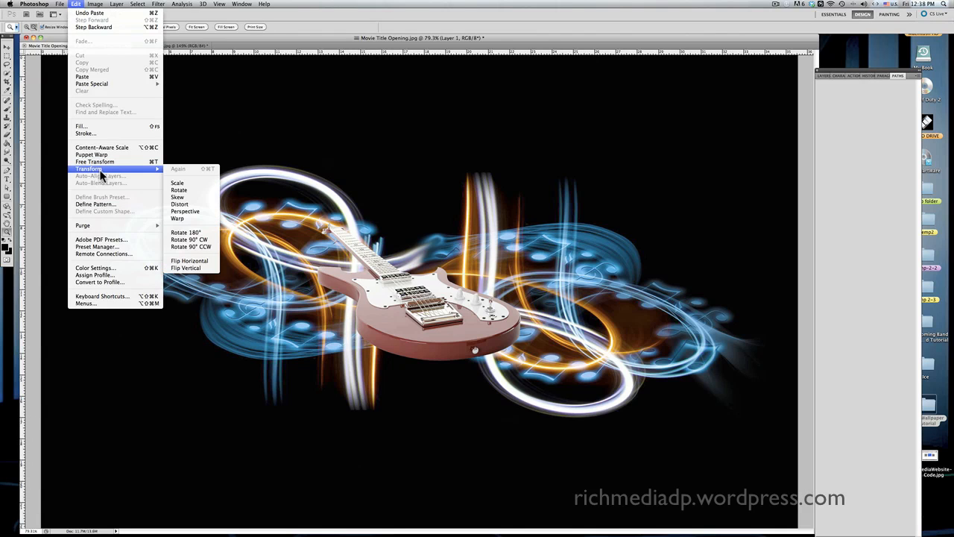
left_click(189, 183)
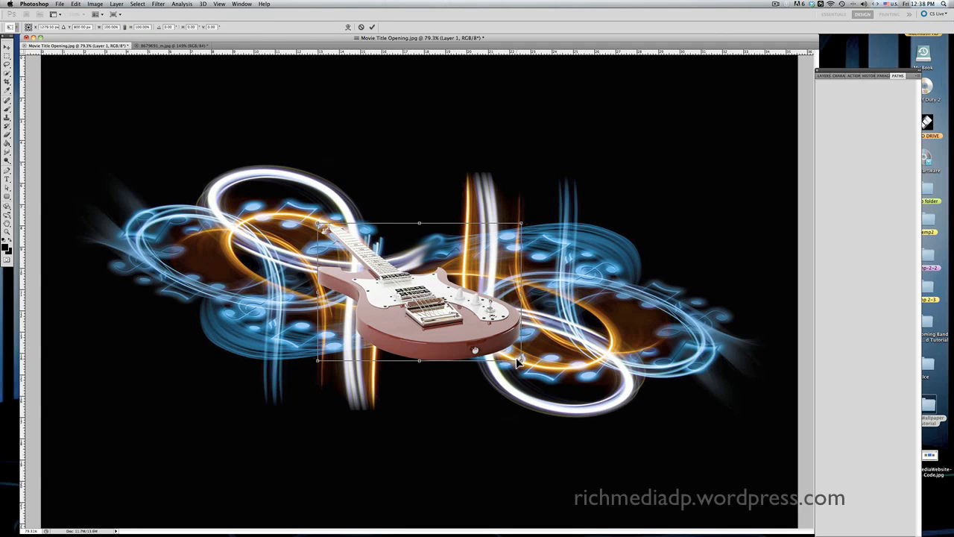
key("shift")
key("shift")
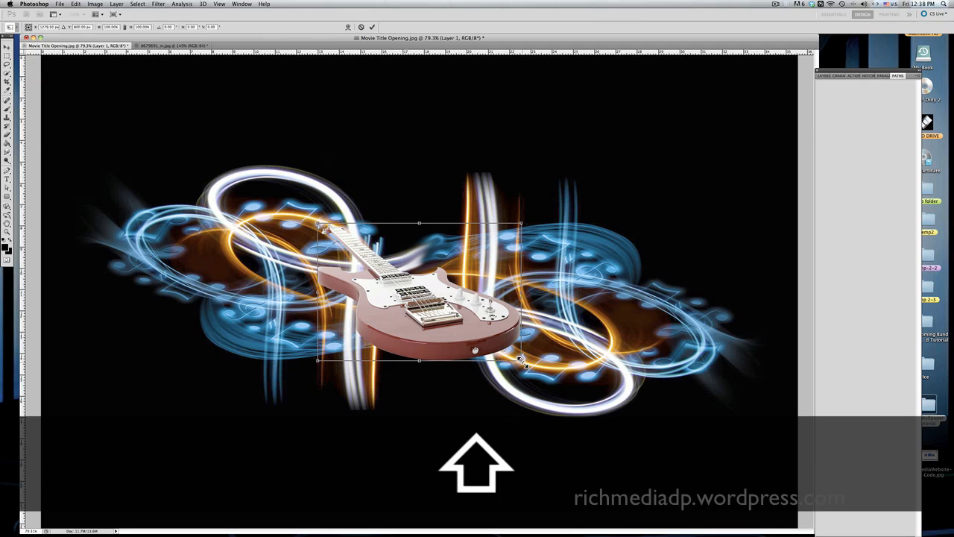
left_click_drag(521, 361, 697, 504)
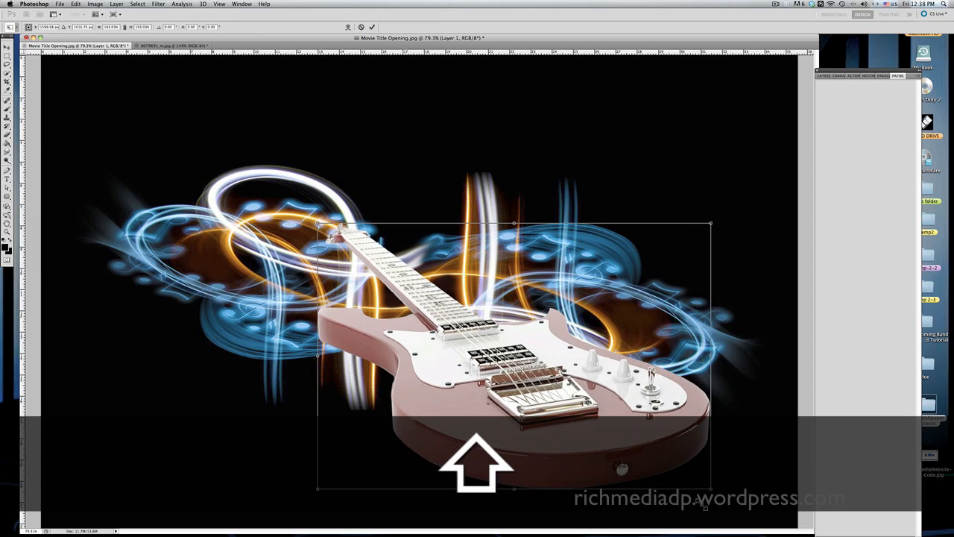
left_click_drag(319, 223, 215, 153)
left_click_drag(424, 359, 281, 350)
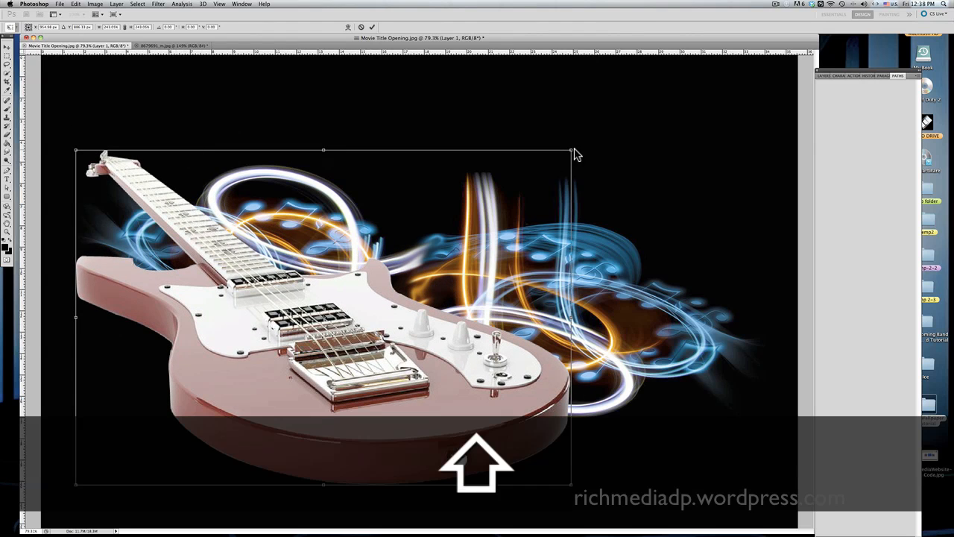
left_click_drag(571, 149, 616, 79)
left_click_drag(399, 324, 386, 337)
key("Return")
key("z")
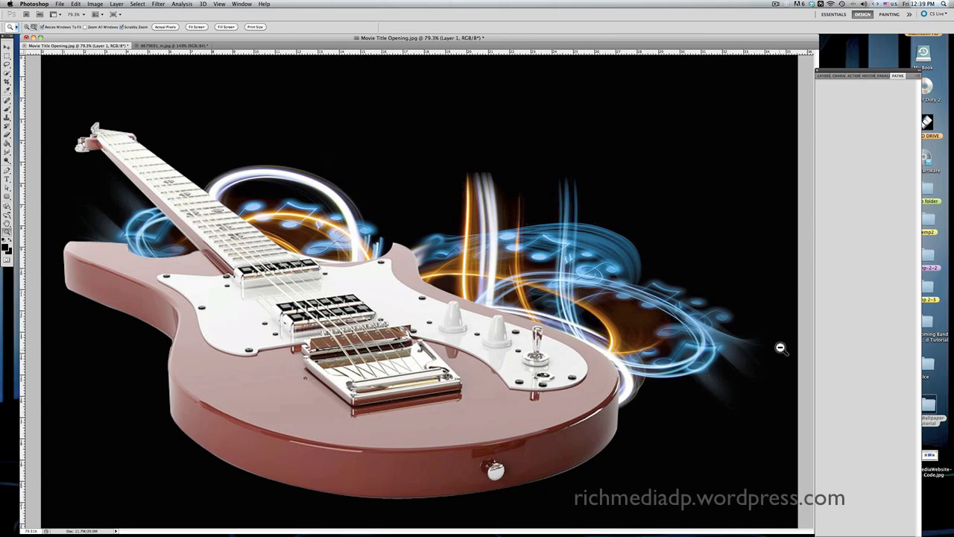
- Rename the guitar's layer as Guitar and the light-streak layer as Background 2
left_click(824, 76)
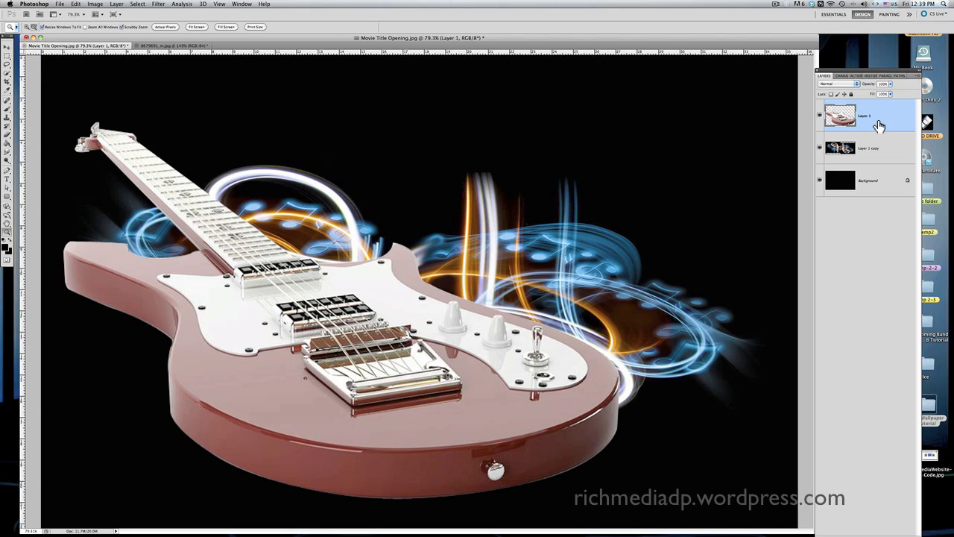
double_click(871, 118)
type("Guita")
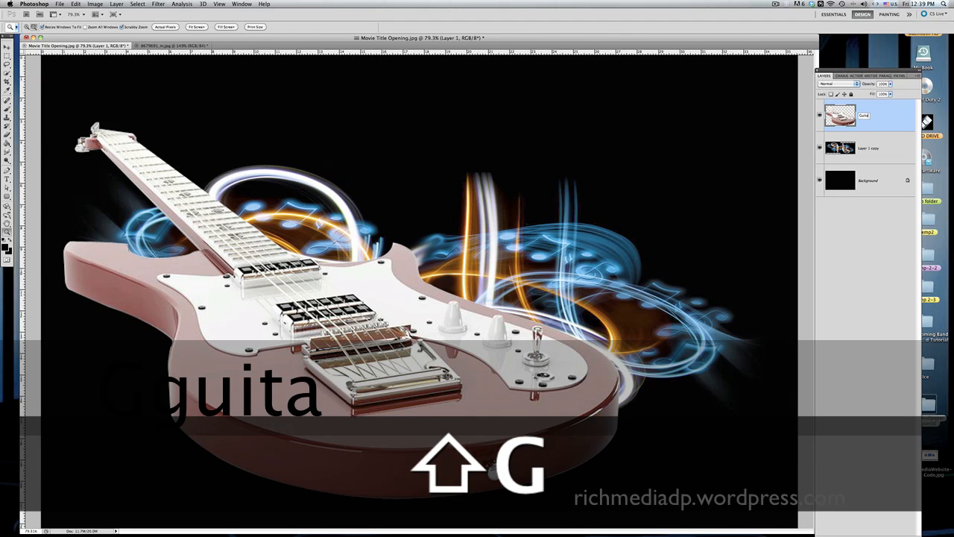
type("r")
left_click(871, 151)
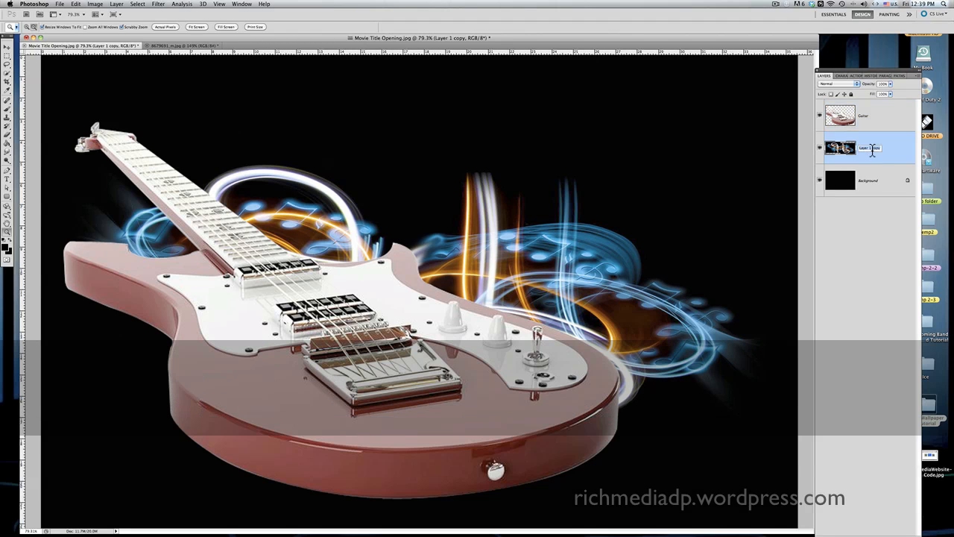
type("B")
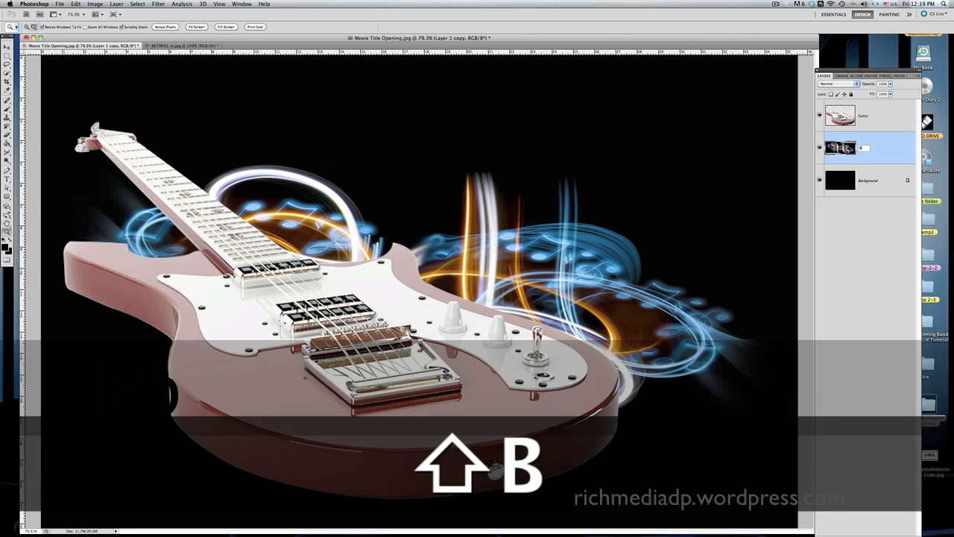
type("ackground")
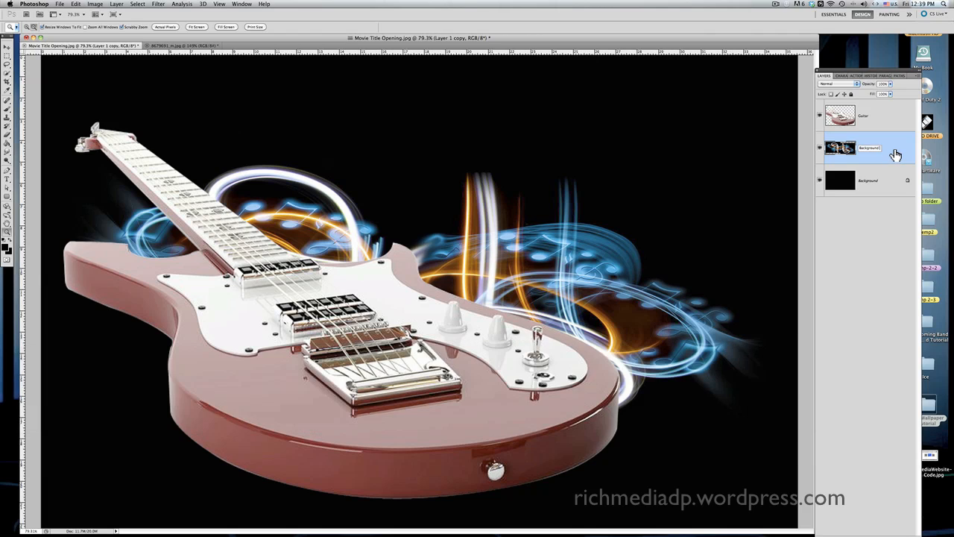
type(" 2")
- Open the Guitar layer's style settings and enable a Drop Shadow on it, keeping the artwork visible beside the dialog
left_click(893, 121)
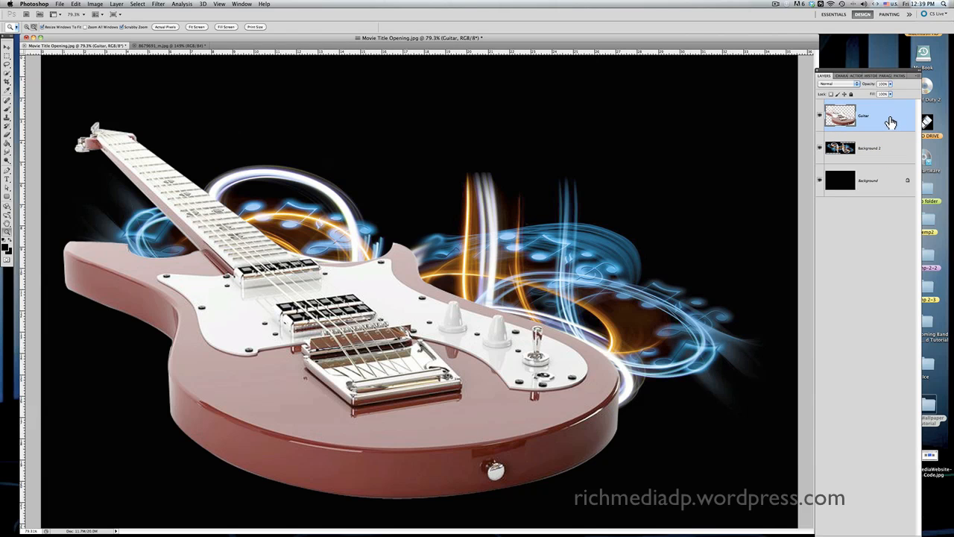
double_click(890, 122)
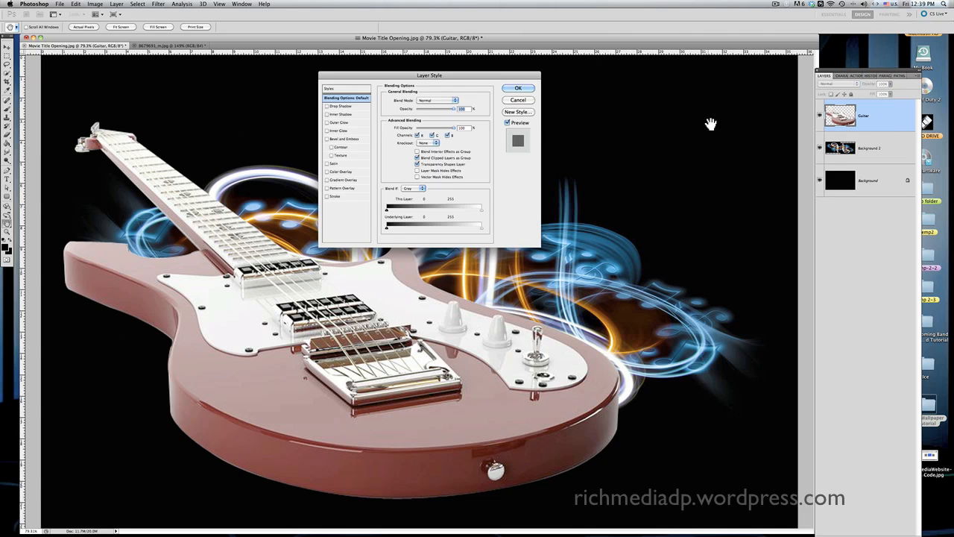
left_click_drag(445, 78, 500, 166)
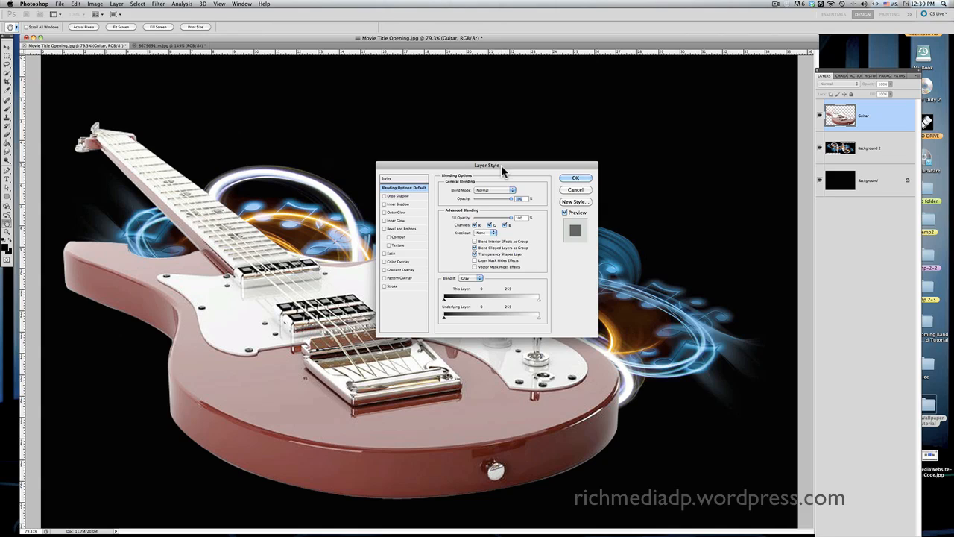
left_click(385, 196)
left_click(402, 197)
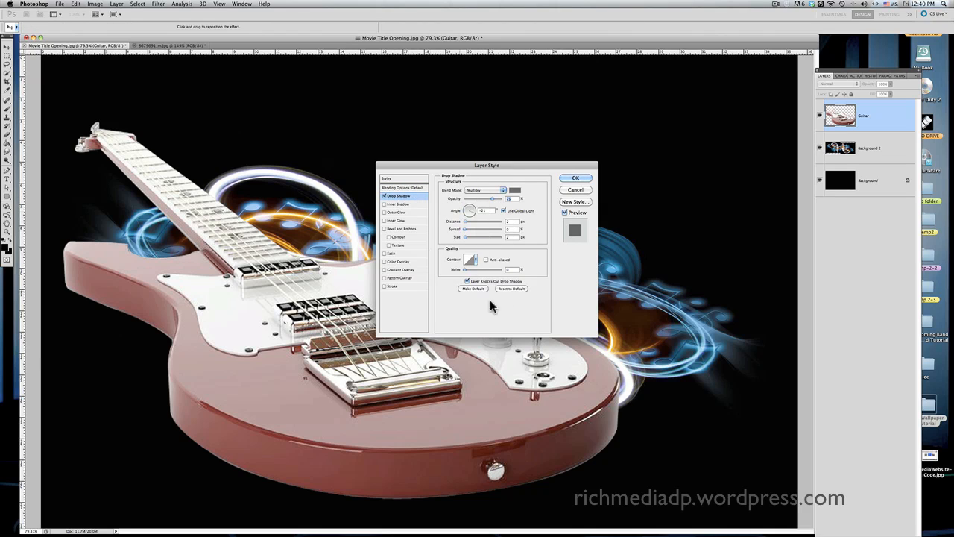
left_click_drag(506, 164, 650, 114)
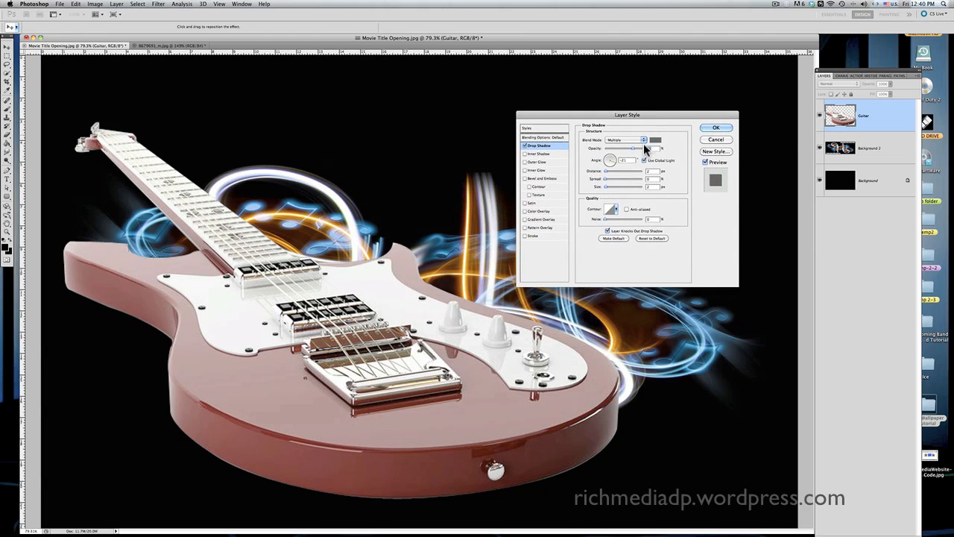
- Set the guitar's drop shadow to an angle of -137° and a distance of 40 px
left_click_drag(614, 161, 602, 165)
left_click_drag(605, 170, 621, 170)
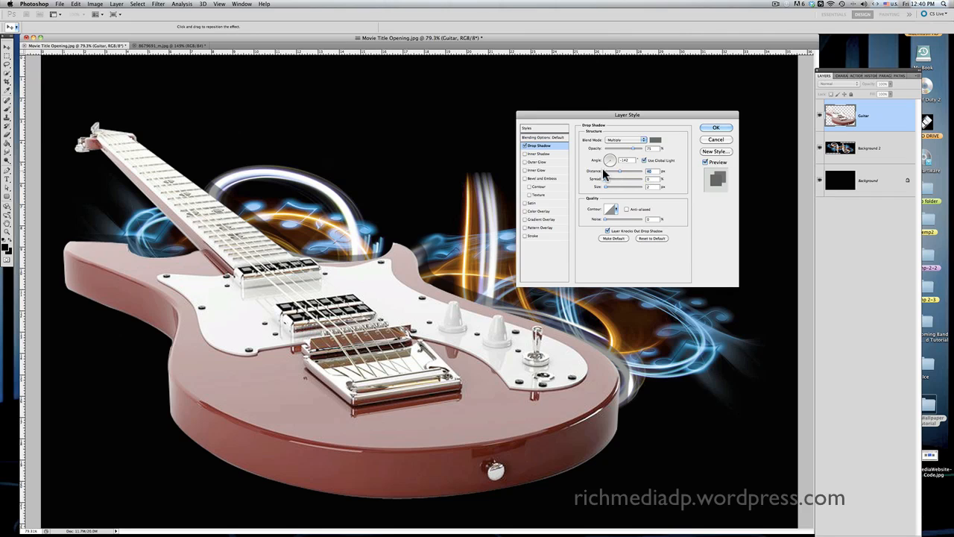
left_click_drag(605, 163, 617, 153)
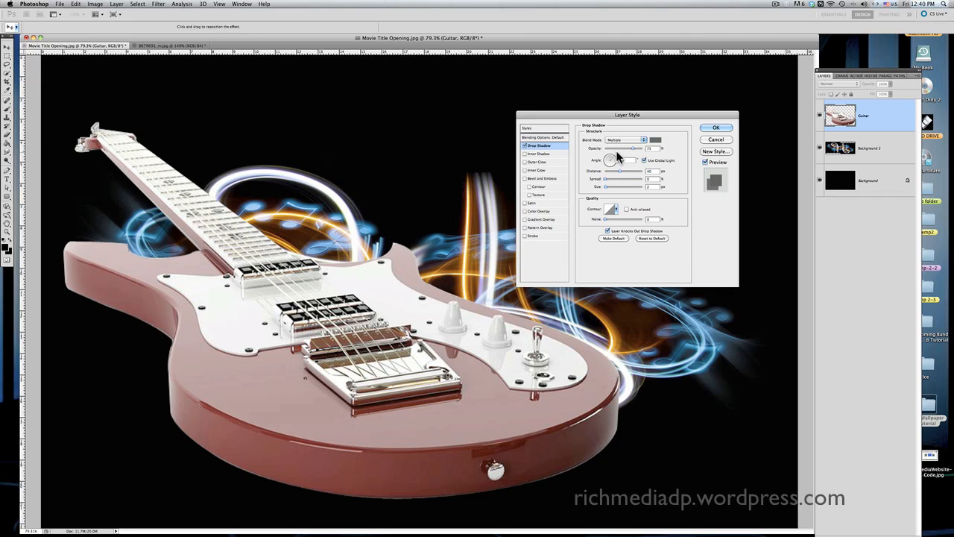
left_click_drag(615, 155, 605, 167)
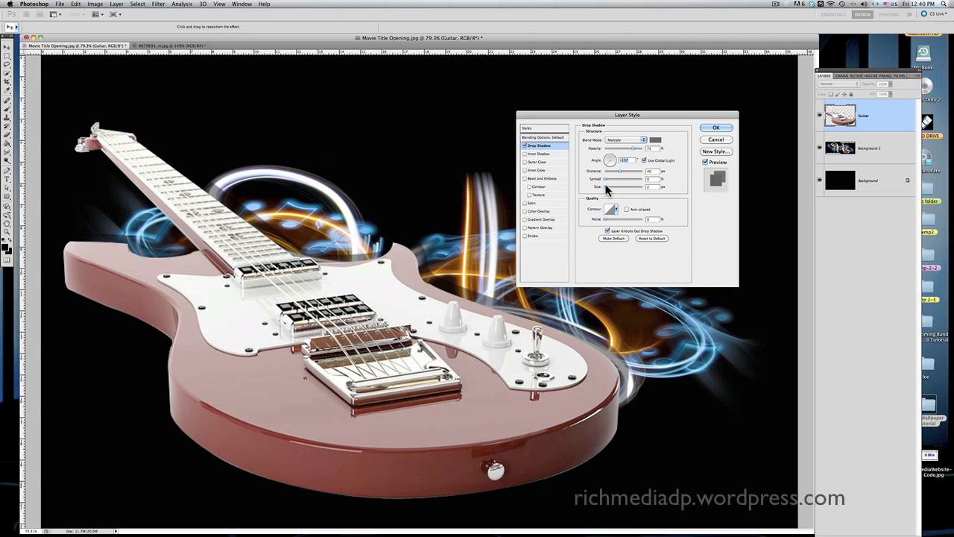
- Set the drop shadow's spread to 29%, size to about 51 px and opacity to 100%, and apply the layer style
left_click_drag(606, 180, 623, 179)
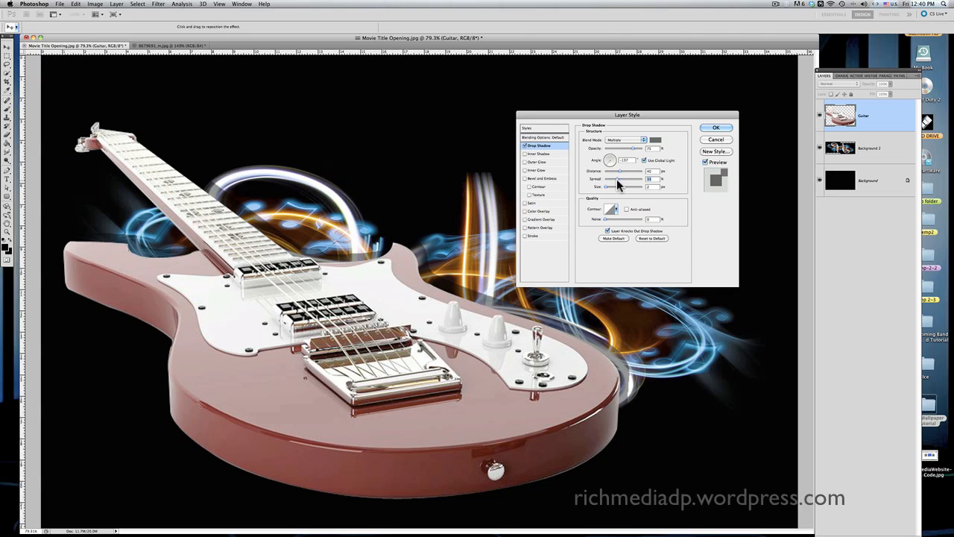
mouse_move(606, 186)
left_mouse_down()
mouse_move(646, 185)
mouse_move(615, 177)
mouse_move(628, 185)
mouse_move(613, 192)
left_mouse_up()
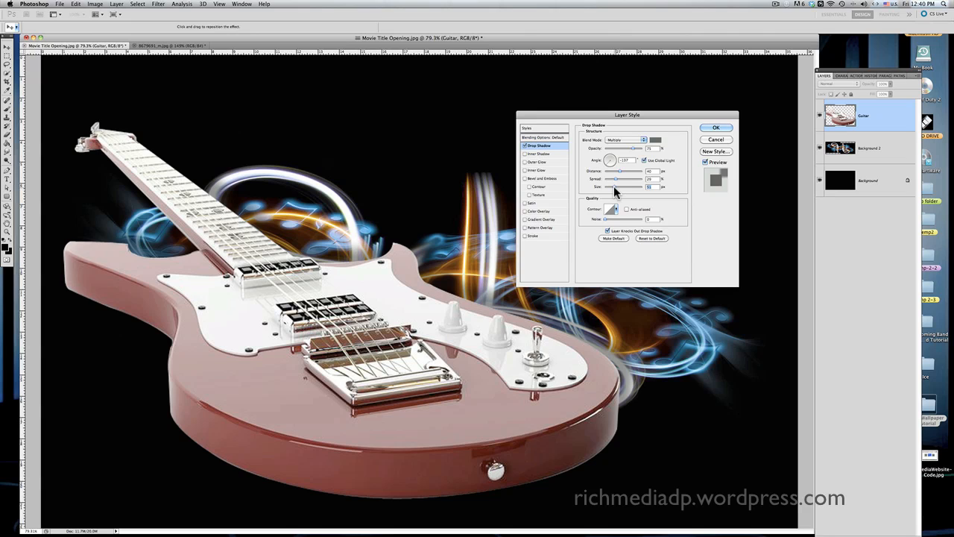
left_click_drag(635, 148, 645, 153)
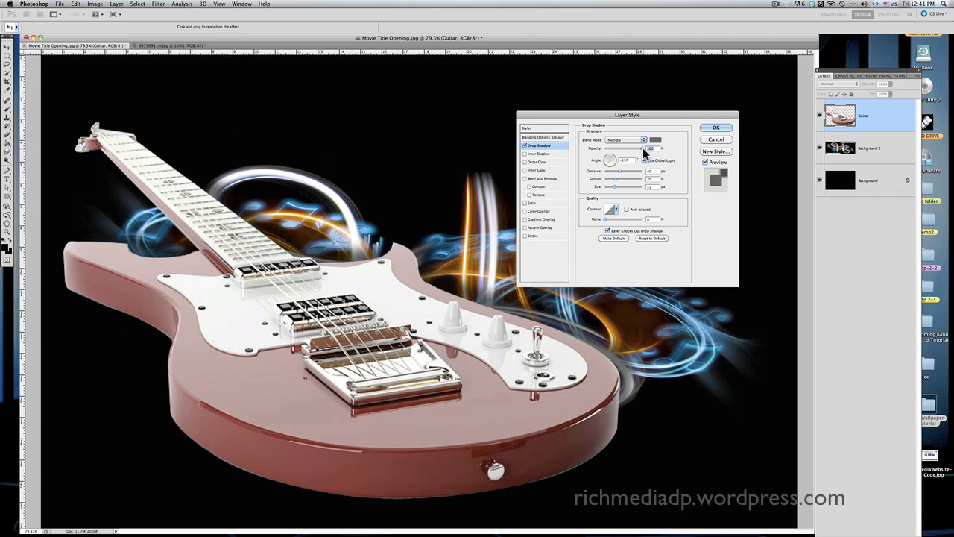
left_click(716, 129)
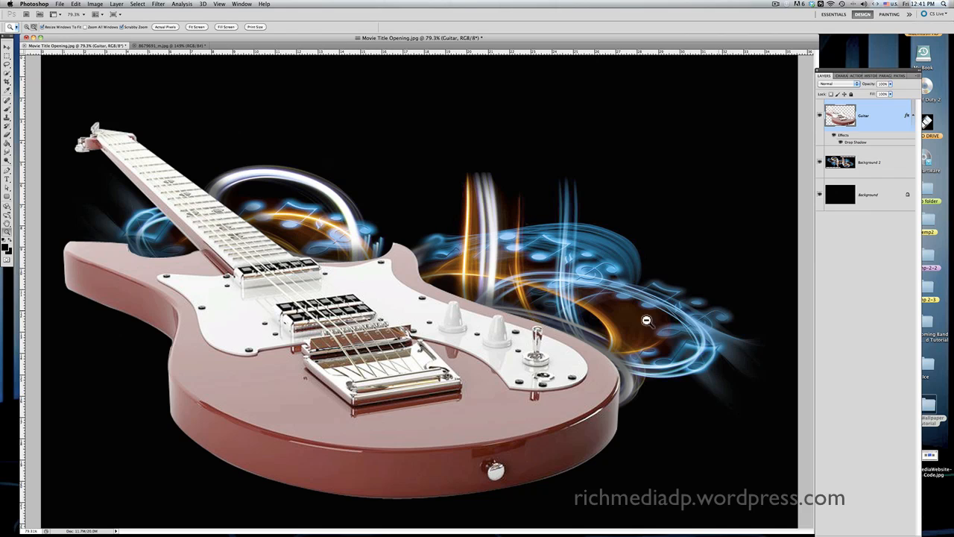
- Add the horizontal text "I loveJAzz" above the guitar in off-white #f1f1f1 sampled from the guitar's pickguard
left_click(7, 177)
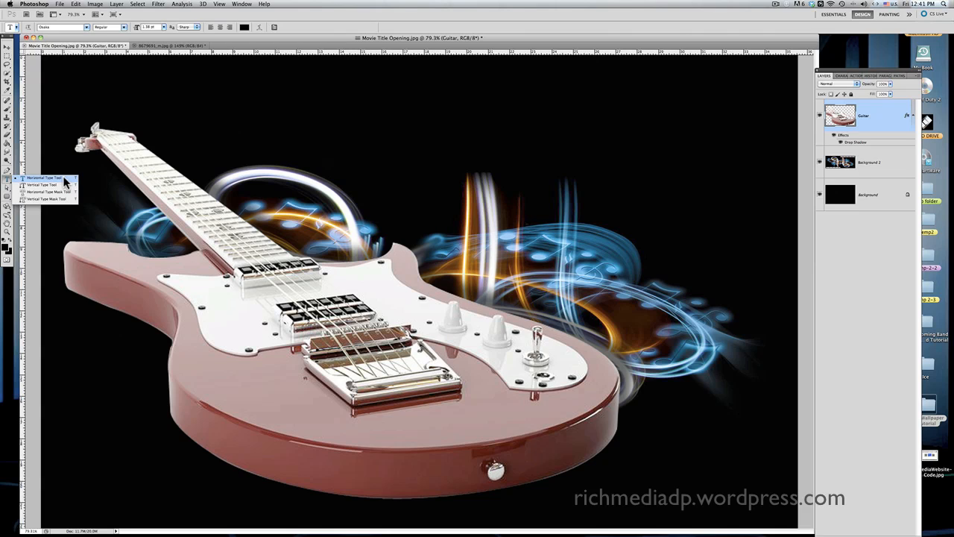
left_click(64, 180)
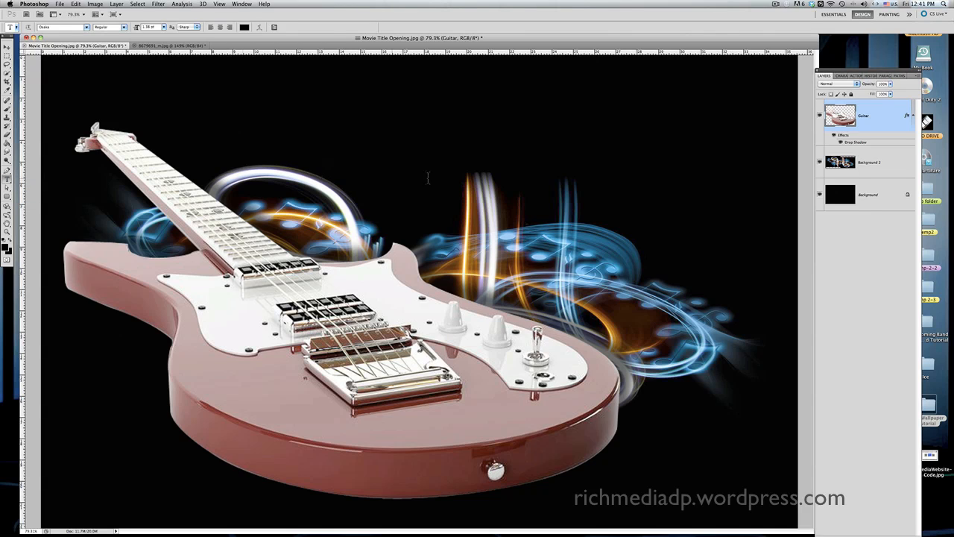
left_click(341, 133)
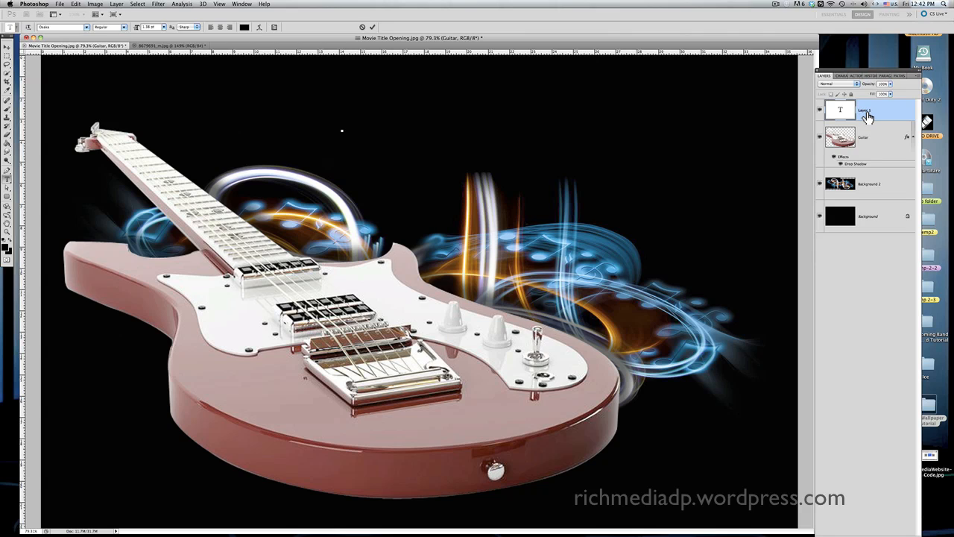
left_click_drag(860, 68, 867, 37)
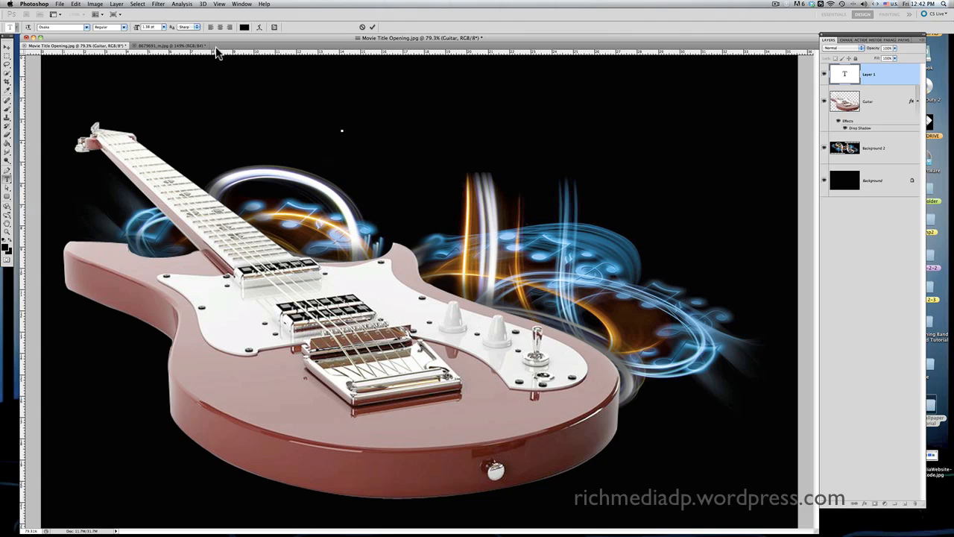
left_click(245, 28)
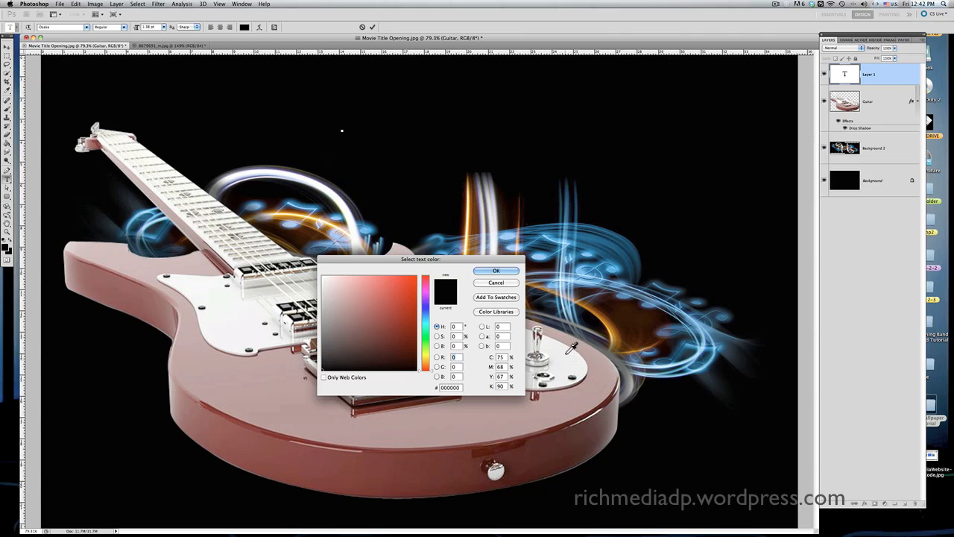
left_click(256, 342)
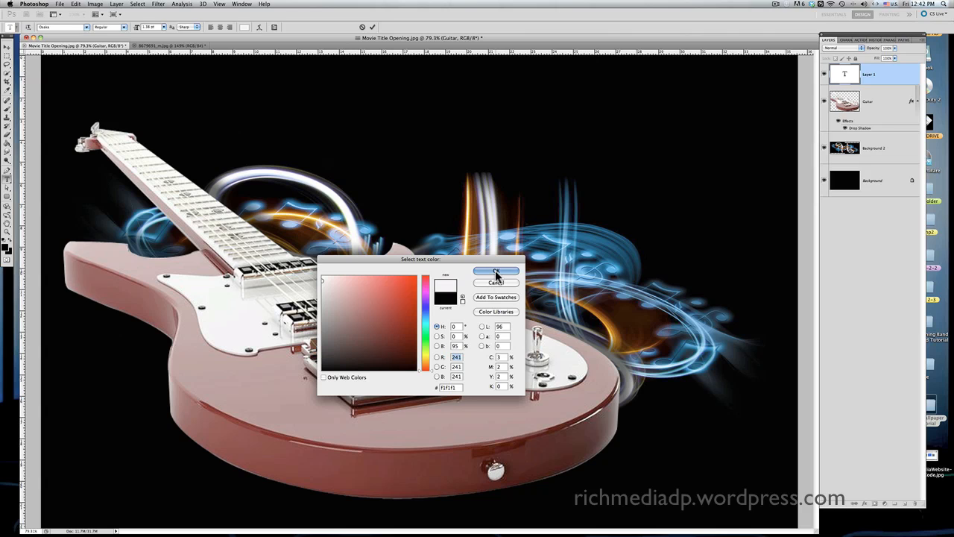
left_click(495, 270)
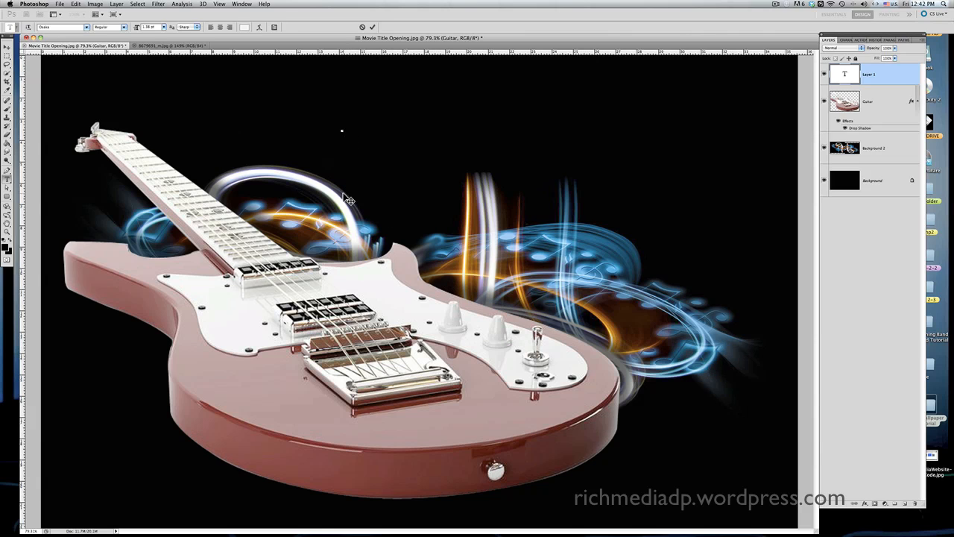
type("Amaz")
- Select the whole title text and enlarge its font size to 257 pt
key("alt")
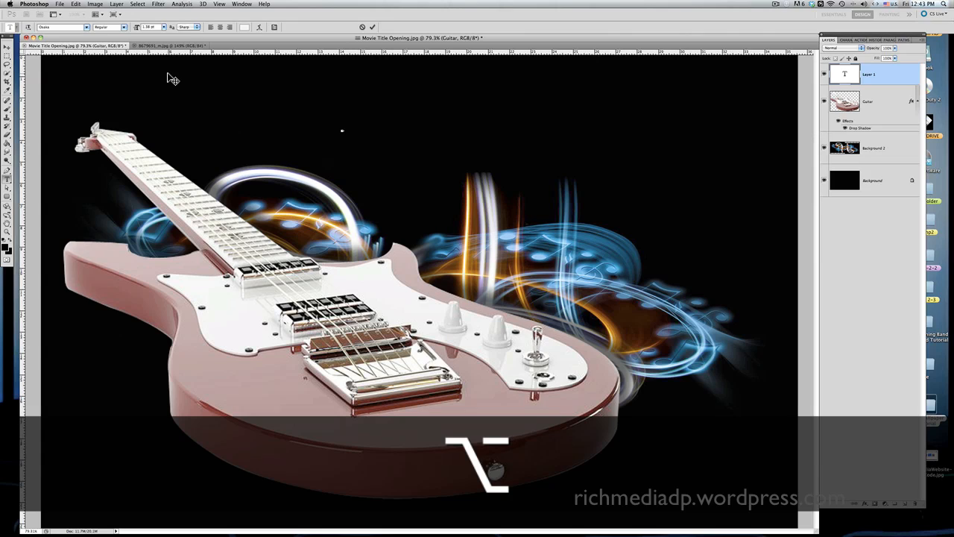
key("super")
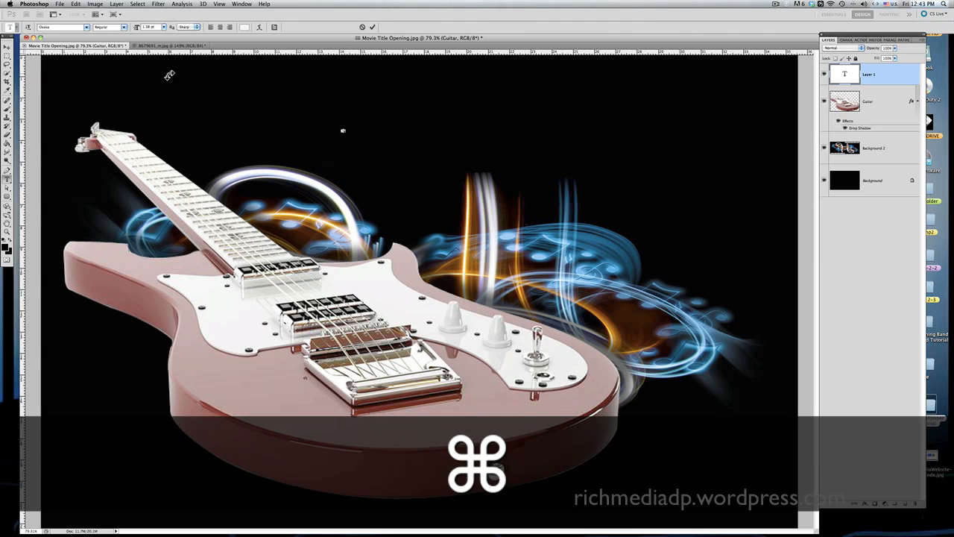
key("super+a")
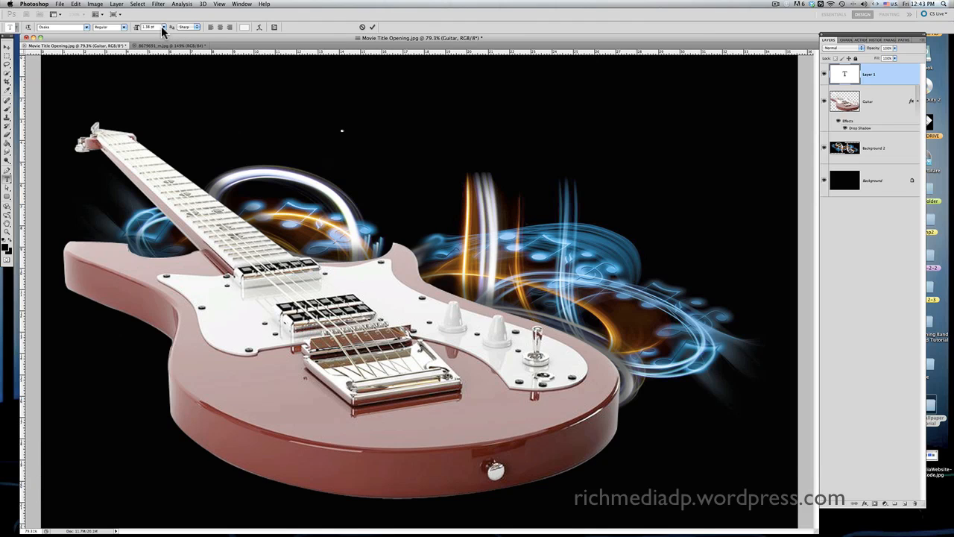
left_click(135, 29)
type("12")
key("Up")
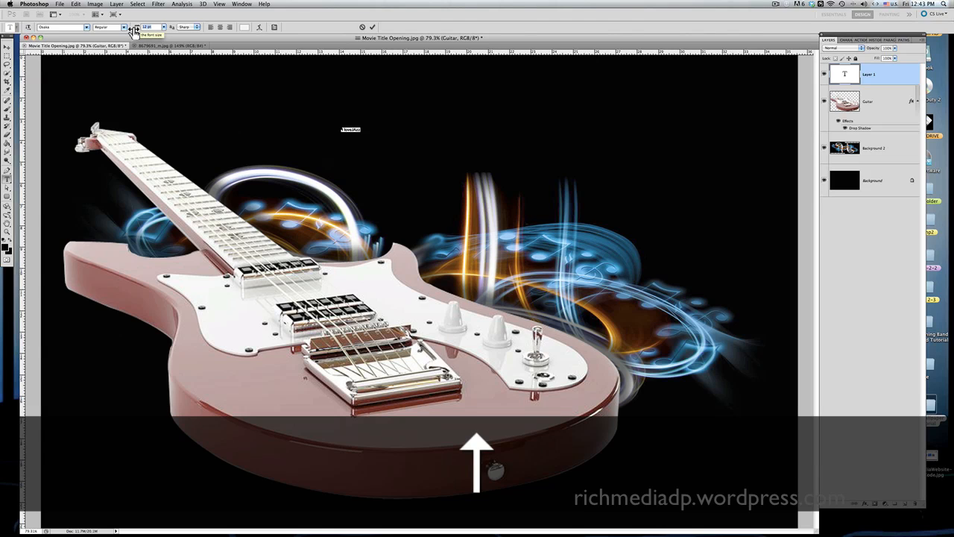
key("Up")
key("Up")
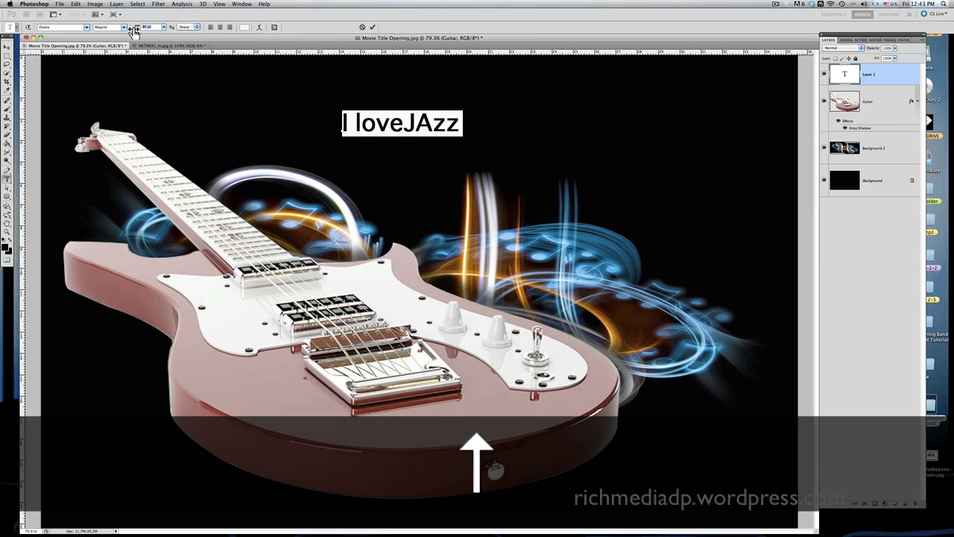
key("Up")
key("Up")
key("Up")
key("Up")
key("Up")
key("Up")
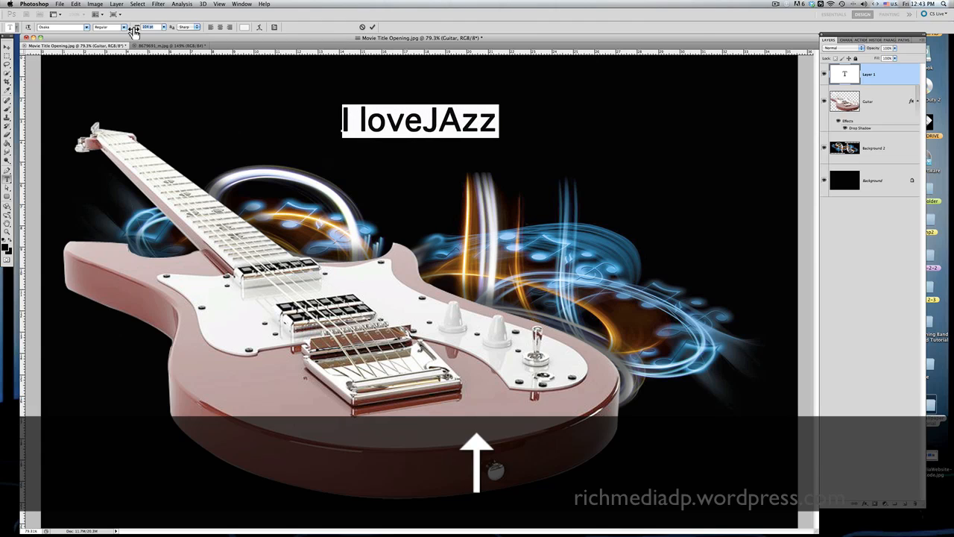
key("Up")
key("Up")
key("Up")
key("Up")
key("Up")
key("Up")
key("Up")
key("Up")
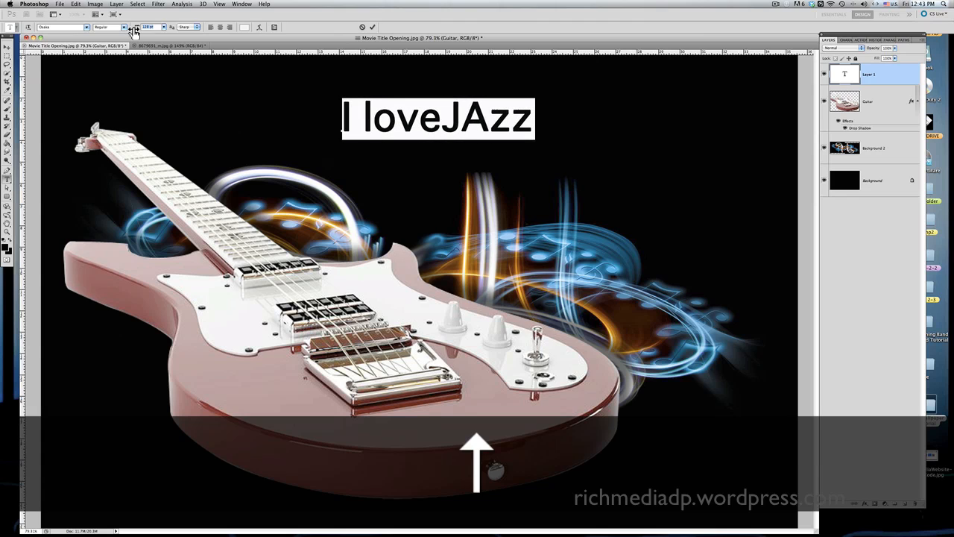
key("Up")
key("Up")
key("Up")
key("Up")
key("Up")
key("Up")
key("Up")
key("Up")
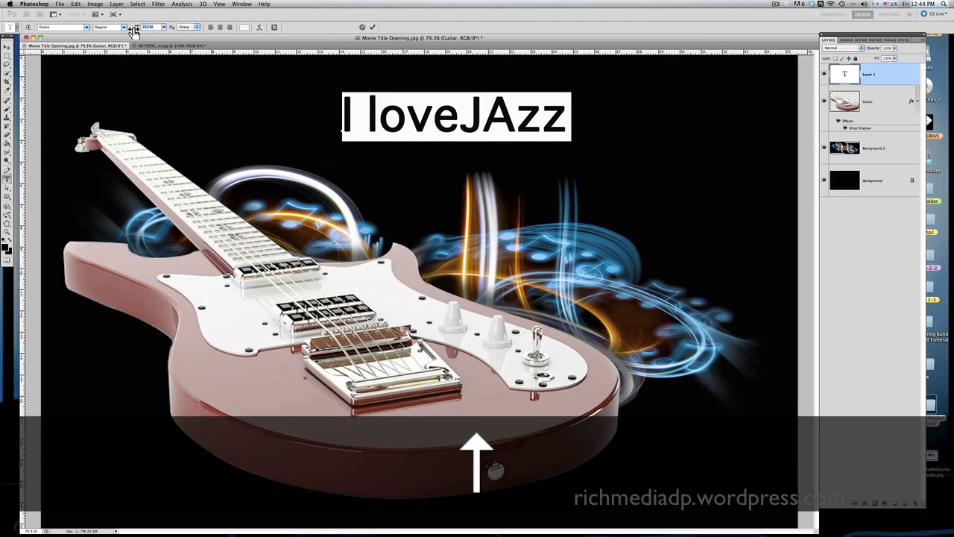
key("Up")
key("Up")
key("Up")
key("Up")
key("Up")
key("Up")
key("Up")
key("Up")
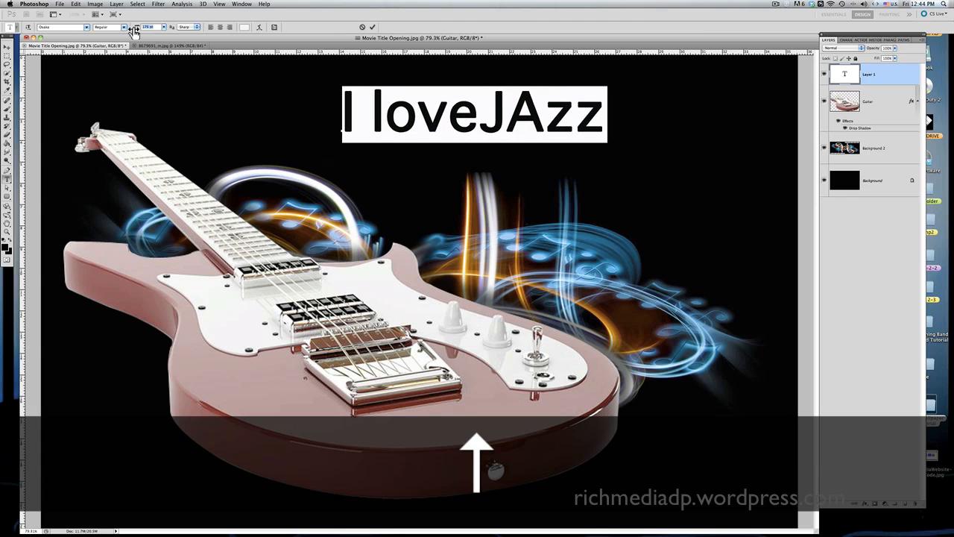
key("Up")
key("Up")
key("Up")
key("Up")
key("Up")
key("Up")
key("Up")
key("Up")
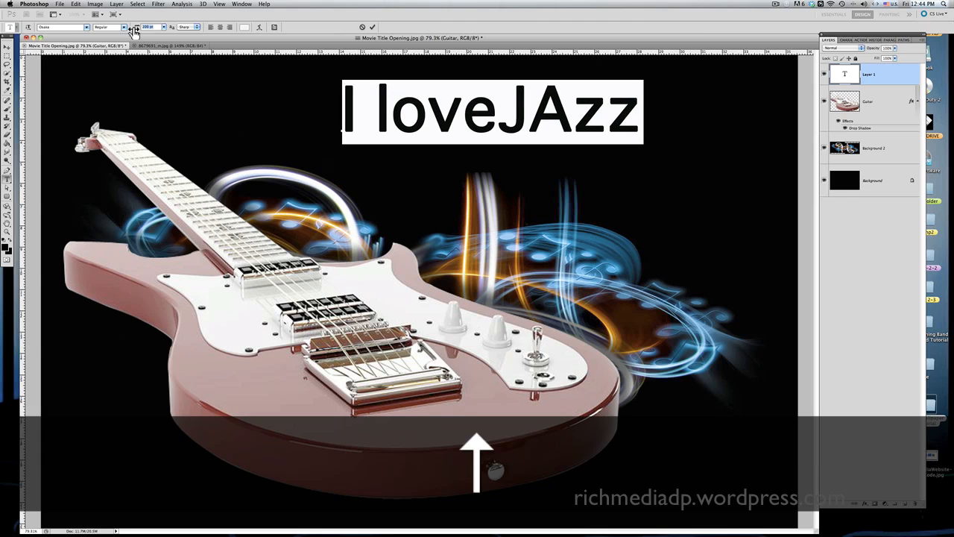
key("Up")
key("Up")
key("Up")
key("Up")
key("Up")
key("Up")
key("Up")
key("Up")
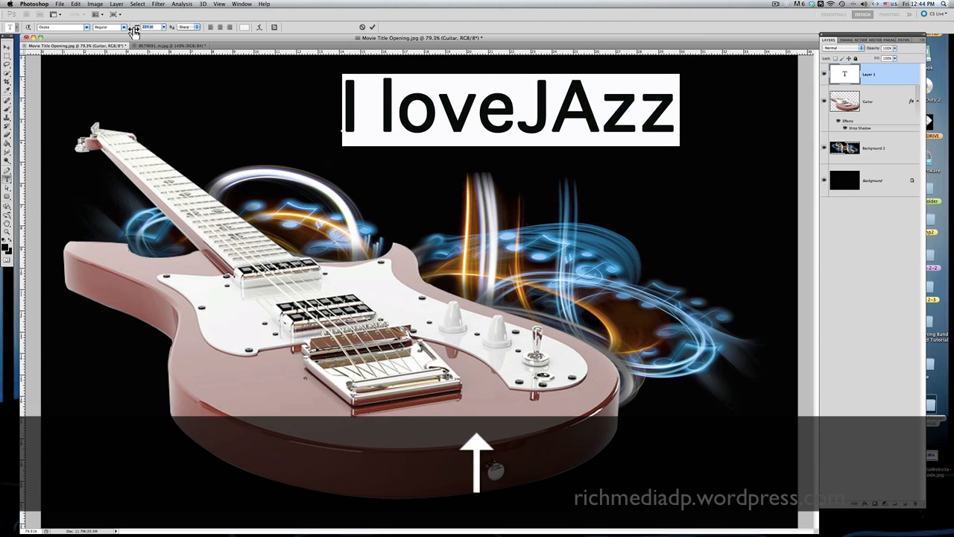
key("Up")
key("Up")
key("Up")
key("Up")
key("Up")
key("Up")
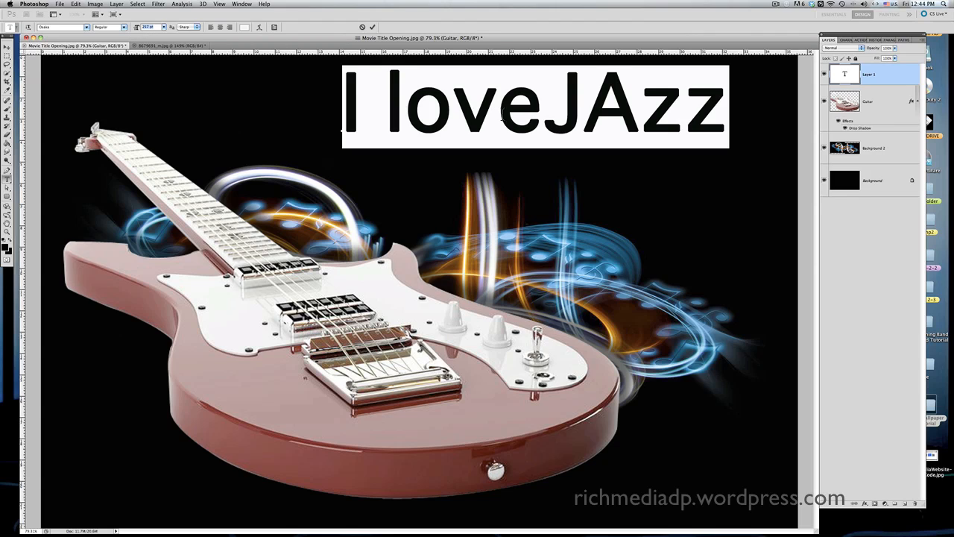
- Correct the title's spacing and capitalization to "I love Jazz" and move it slightly down and to the left
left_click(540, 122)
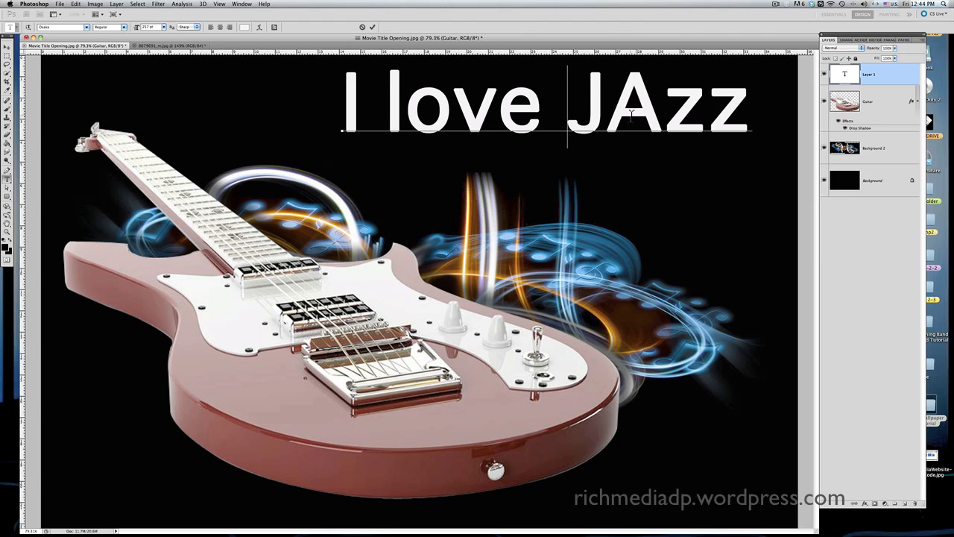
left_click_drag(656, 116, 631, 116)
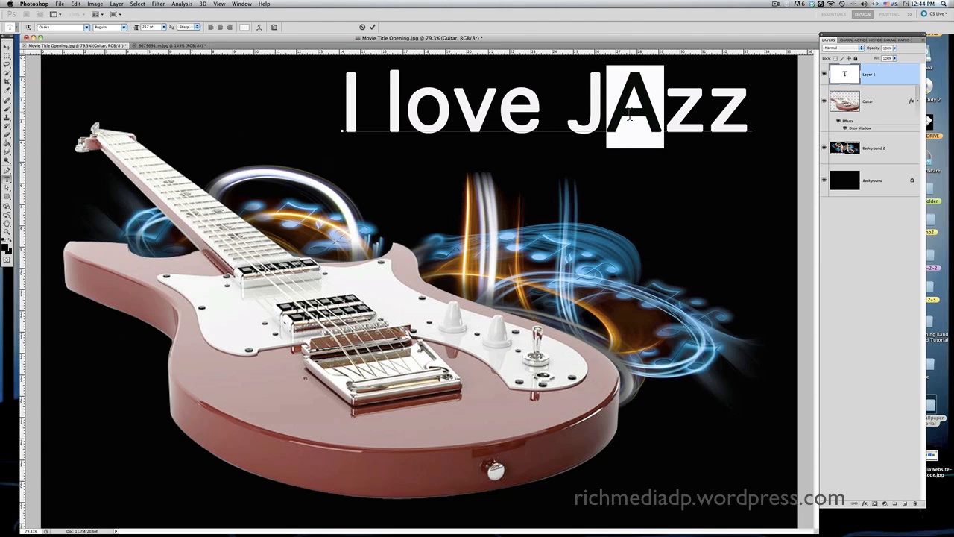
type("a")
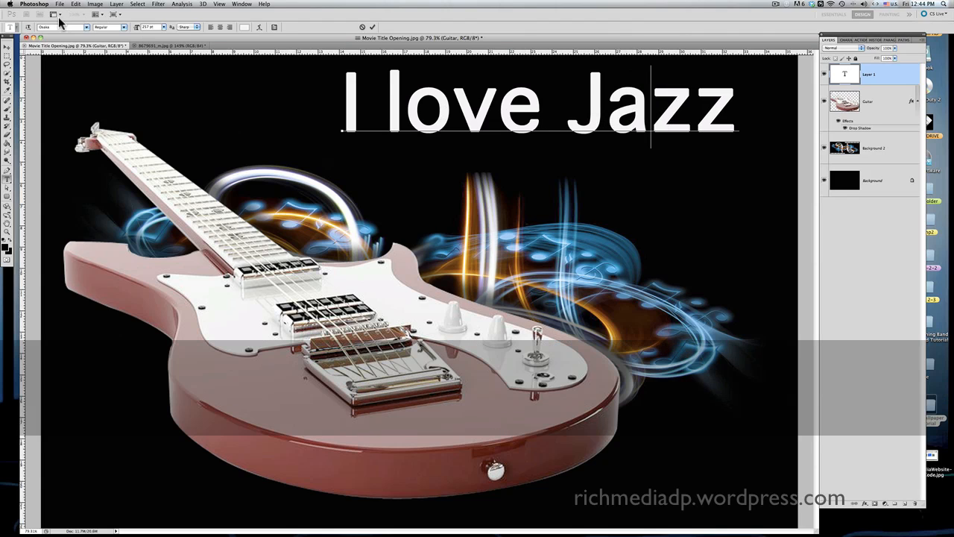
left_click(7, 46)
left_click_drag(481, 131, 474, 139)
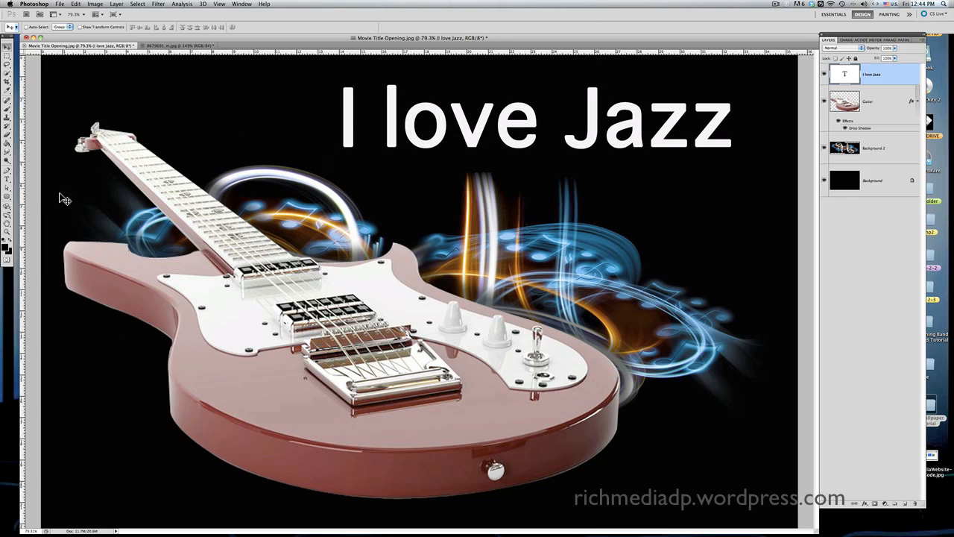
- Select the whole "I love Jazz" title text and set its font to Aerovias Brasil NF
left_click(7, 179)
left_click(492, 148)
left_click_drag(733, 131, 345, 106)
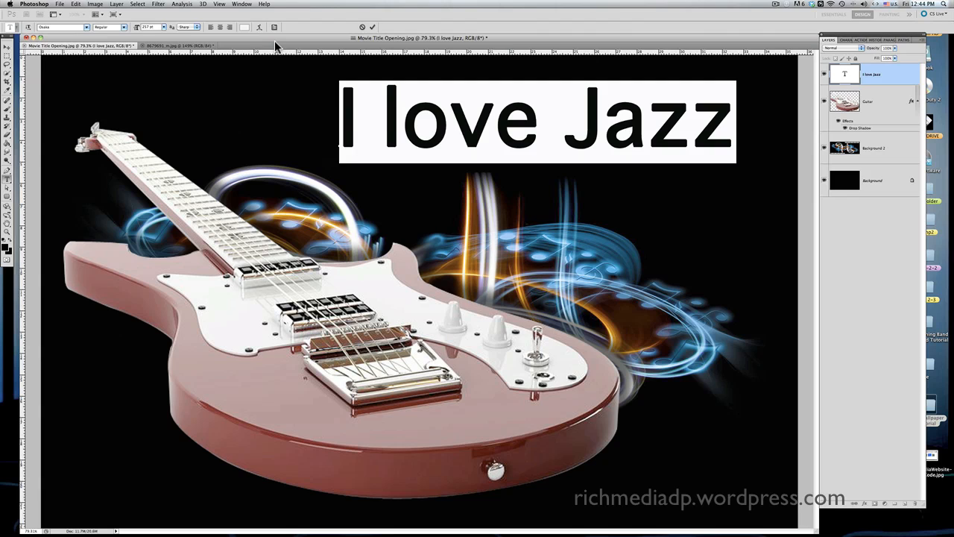
left_click(86, 28)
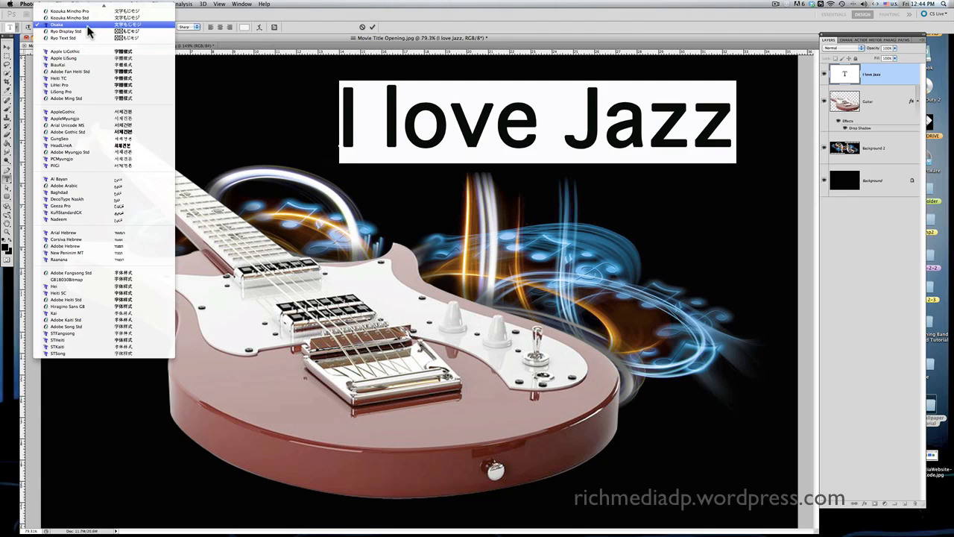
mouse_move(81, 3)
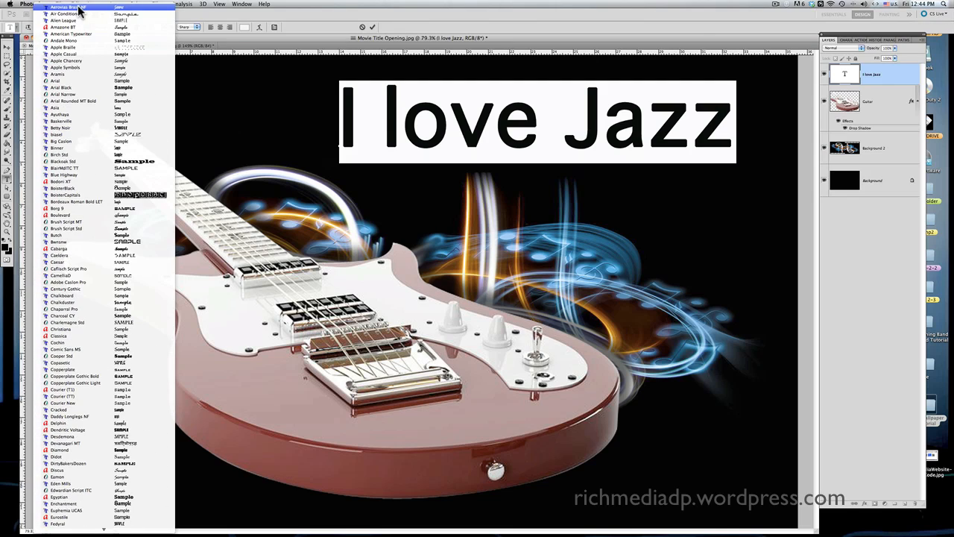
left_click(79, 7)
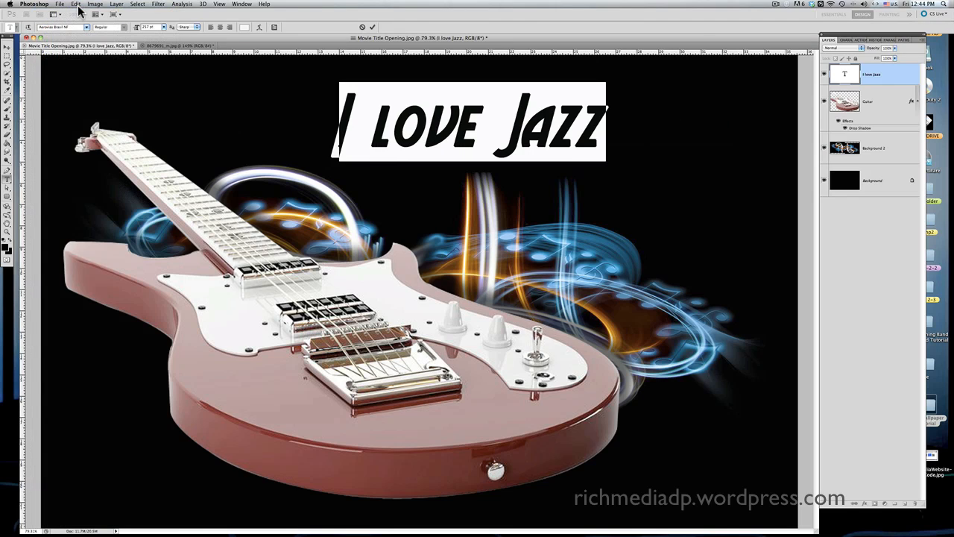
- Preview successive fonts on the selected title by stepping through the font families one at a time up to Charcoal CY
left_click(74, 26)
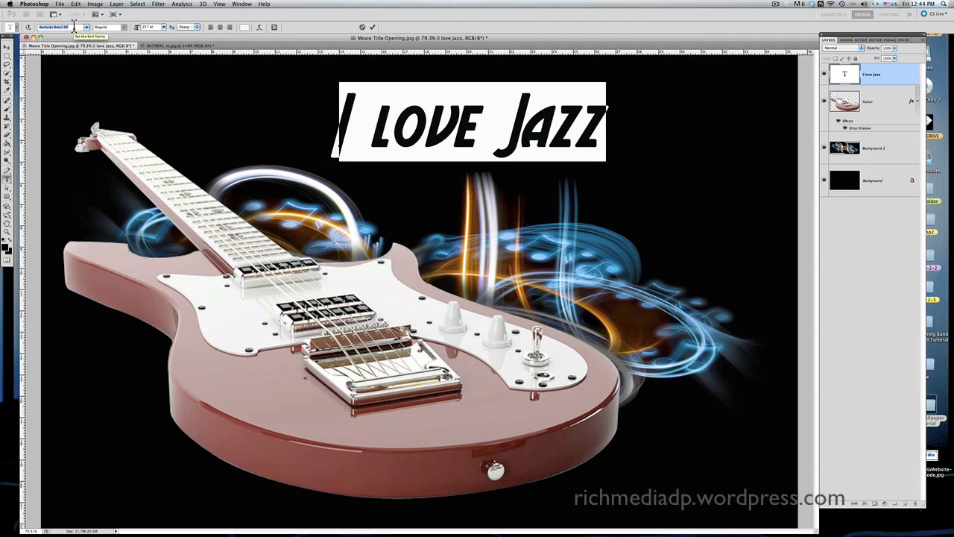
left_click(85, 26)
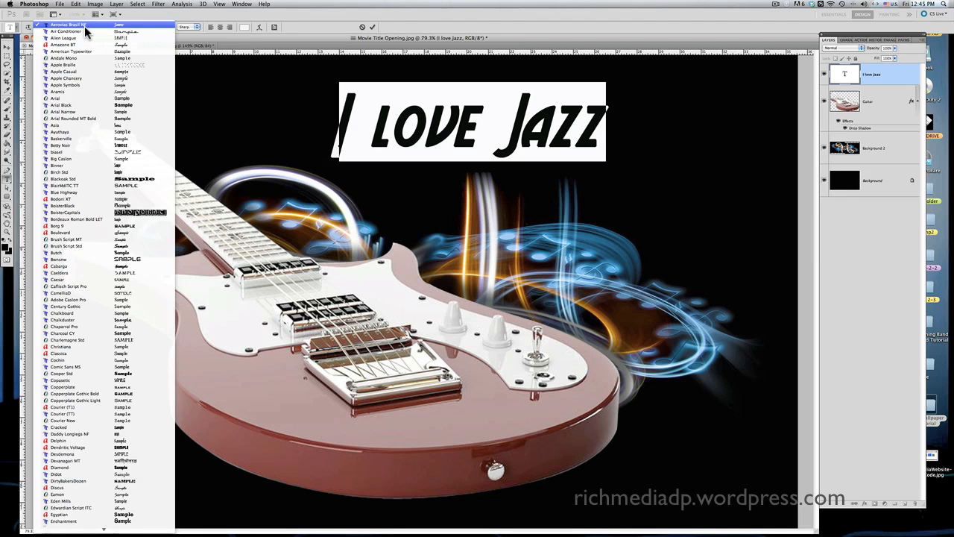
left_click(84, 26)
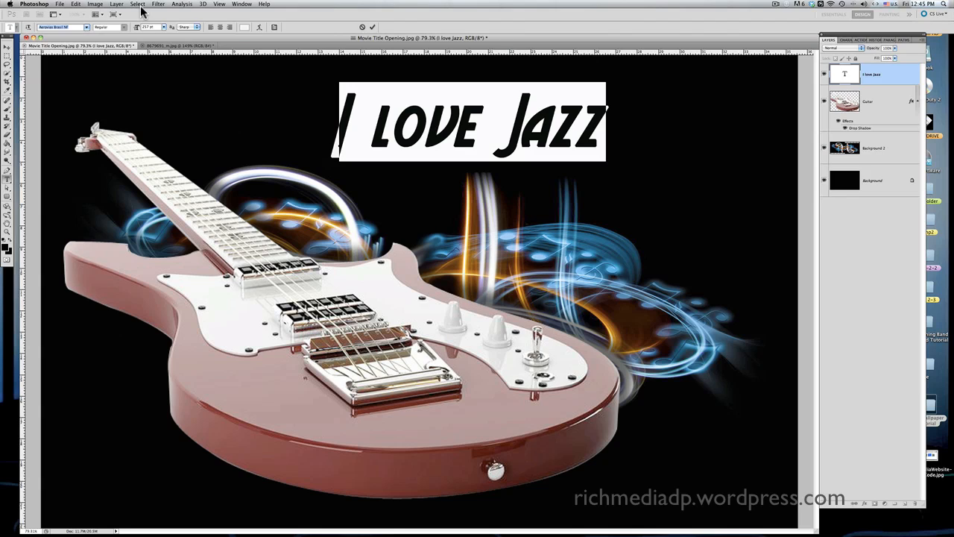
key("Down")
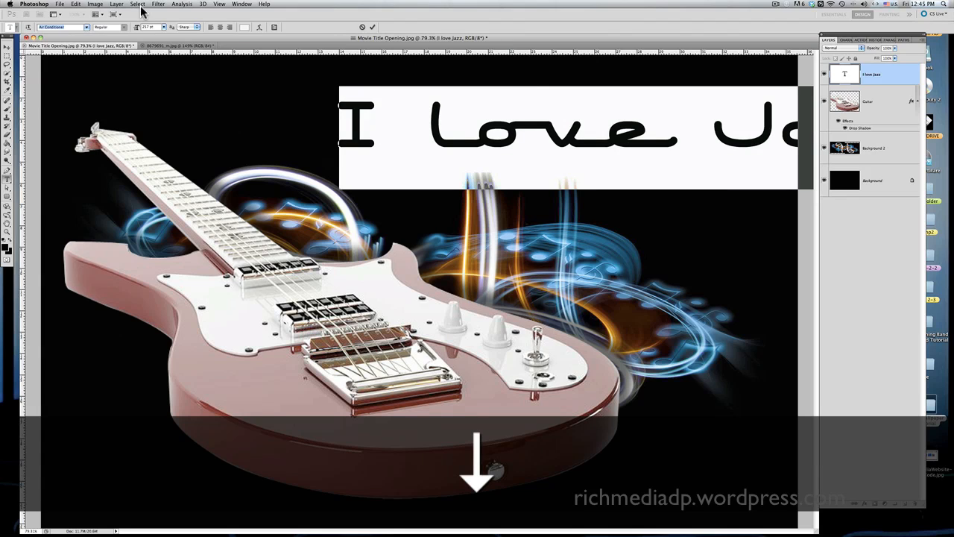
key("Down")
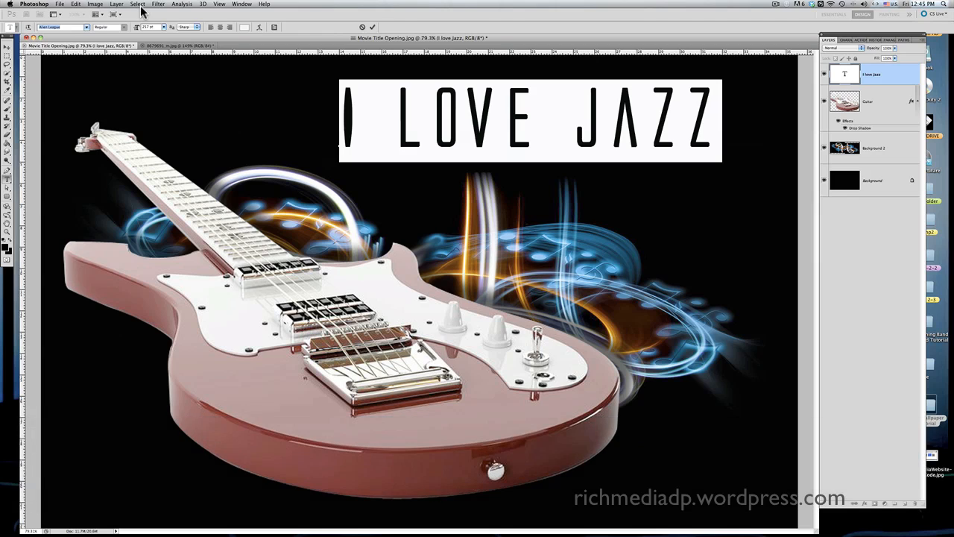
key("Down")
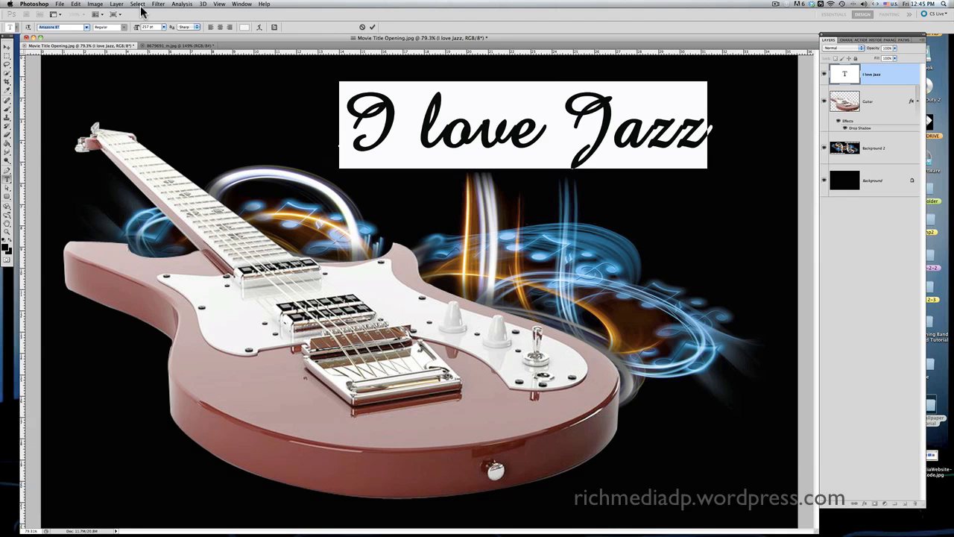
key("Down")
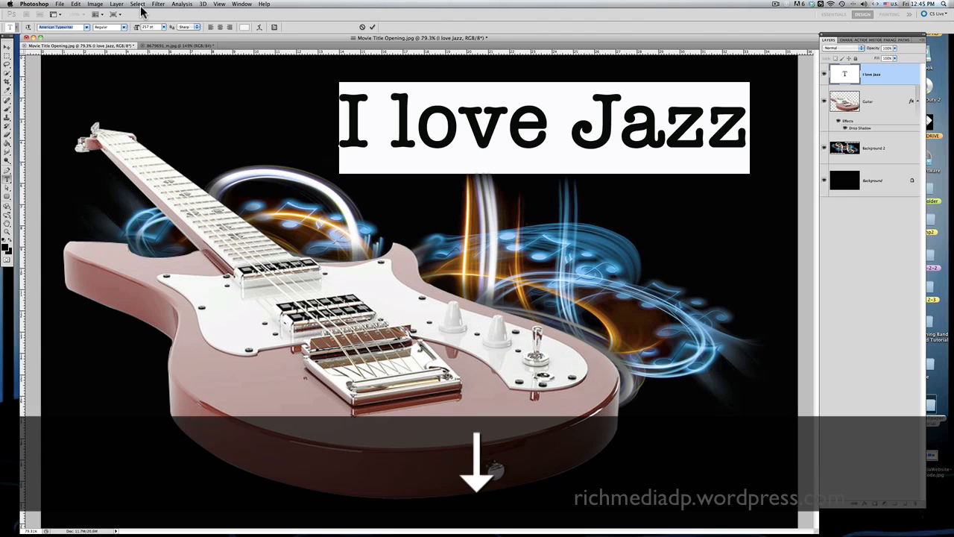
key("Down")
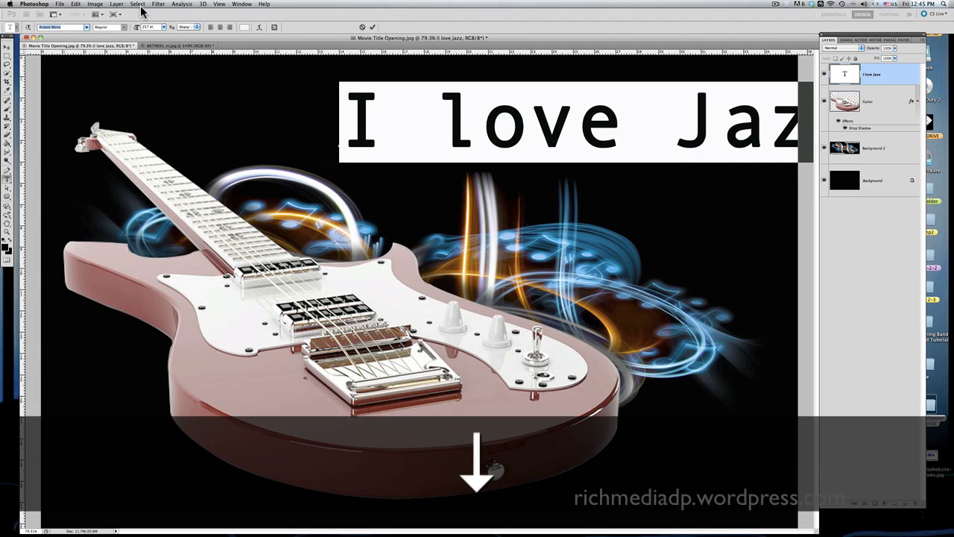
key("Down")
key("Down")
key("Down")
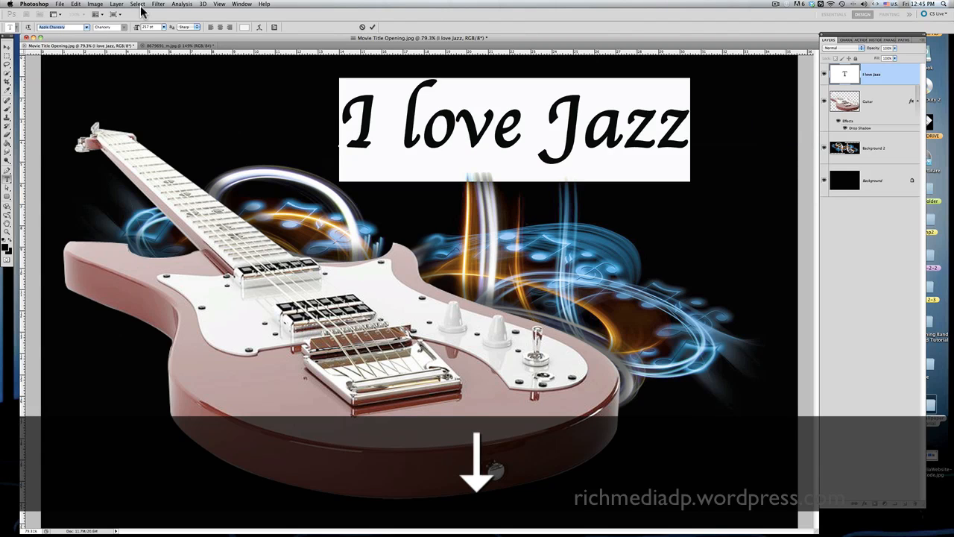
key("Down")
key("Down")
key("Down")
key("Down")
key("Down")
key("Down")
key("Down")
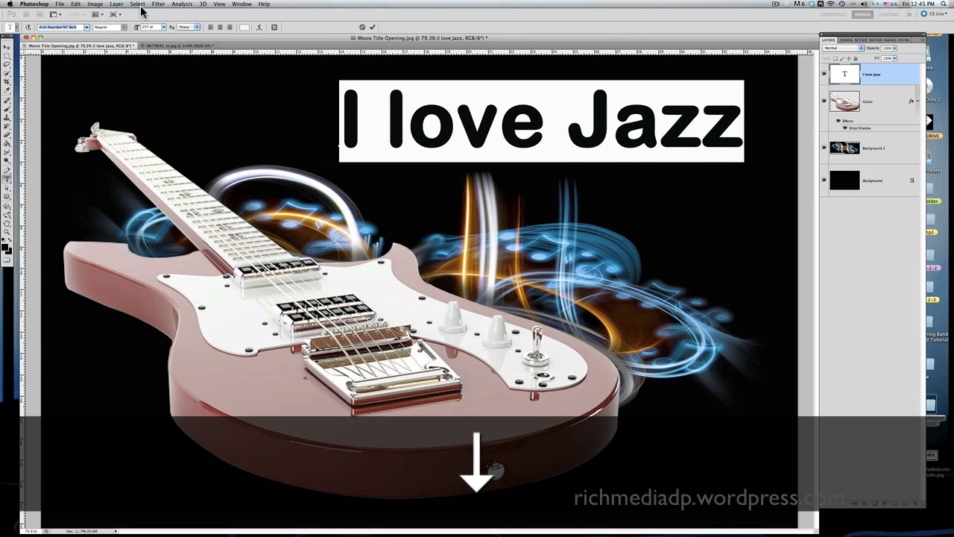
key("Down")
key("Down")
key("Down")
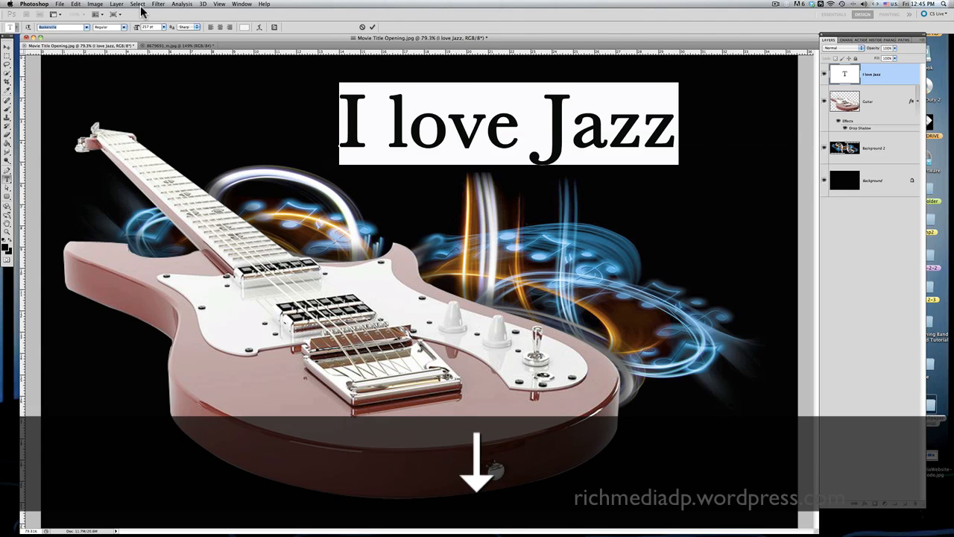
key("Down")
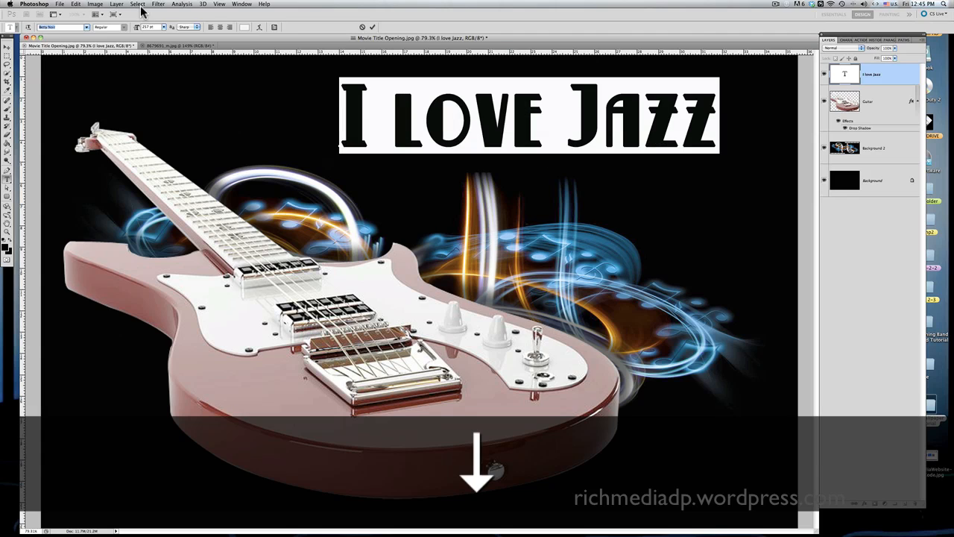
key("Down")
key("Down")
key("Down")
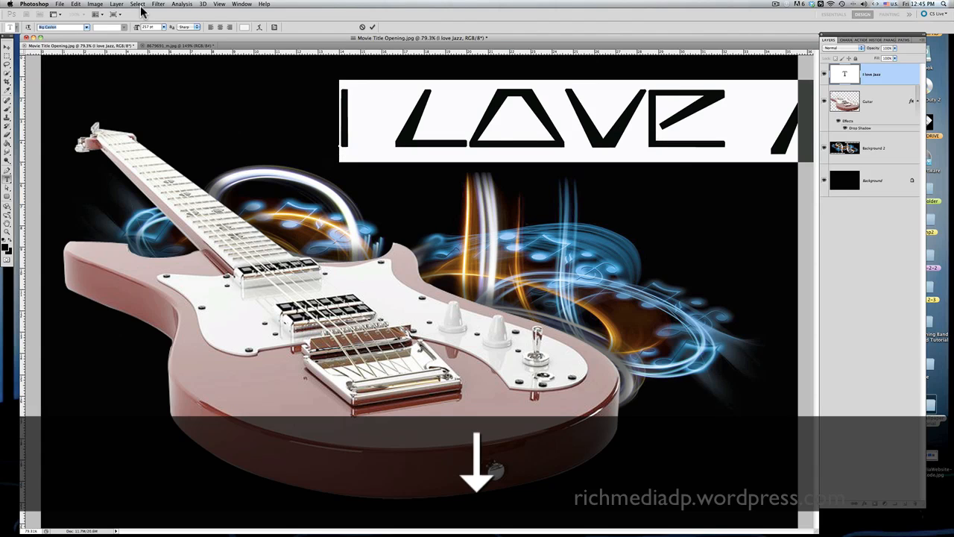
key("Down")
key("Down")
key("Down")
key("Down")
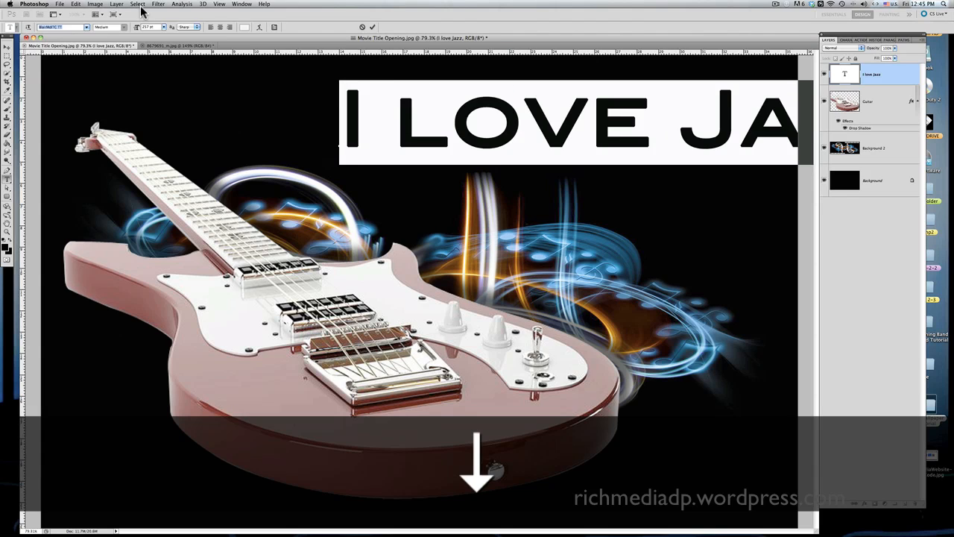
key("Down")
key("Down")
key("Down")
key("Down")
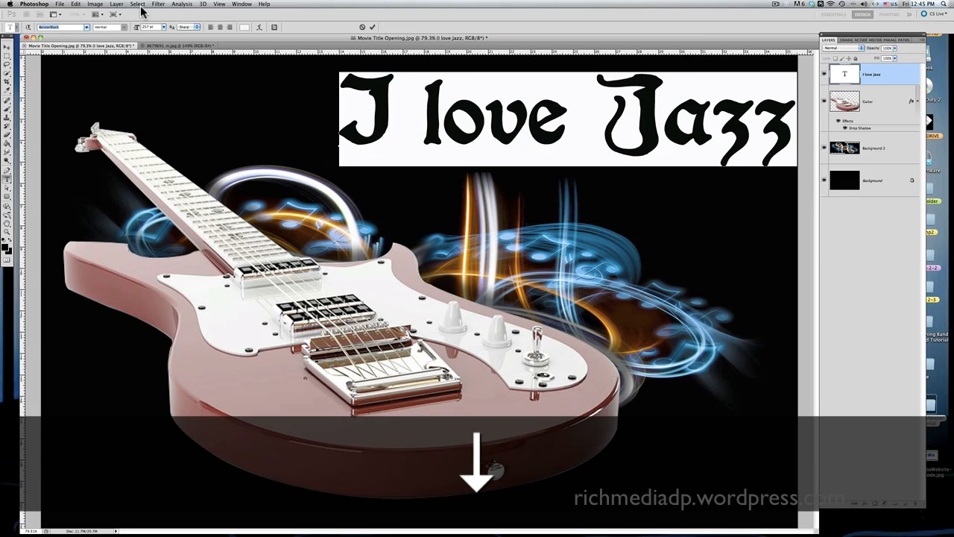
key("Down")
key("Down")
key("Down")
key("Down")
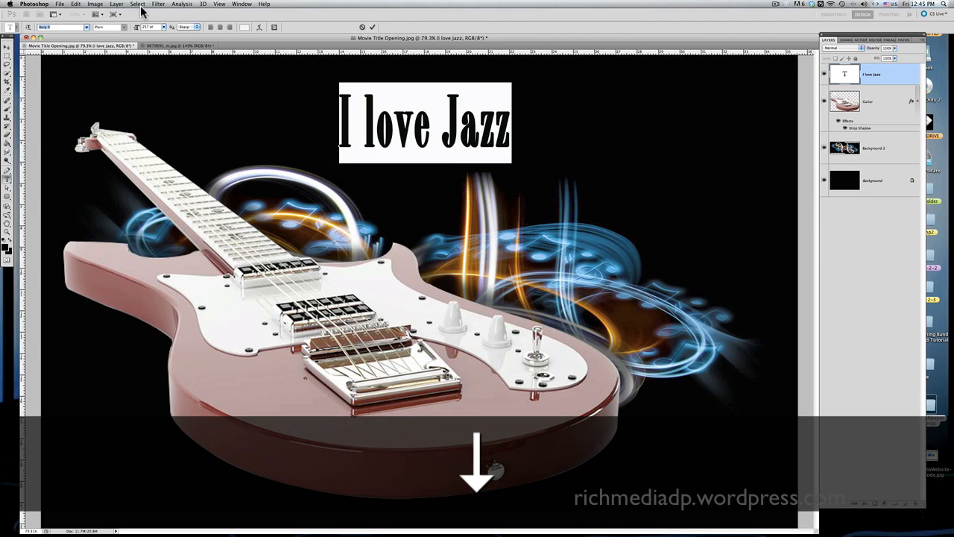
key("Down")
key("Down")
key("Down")
key("Down")
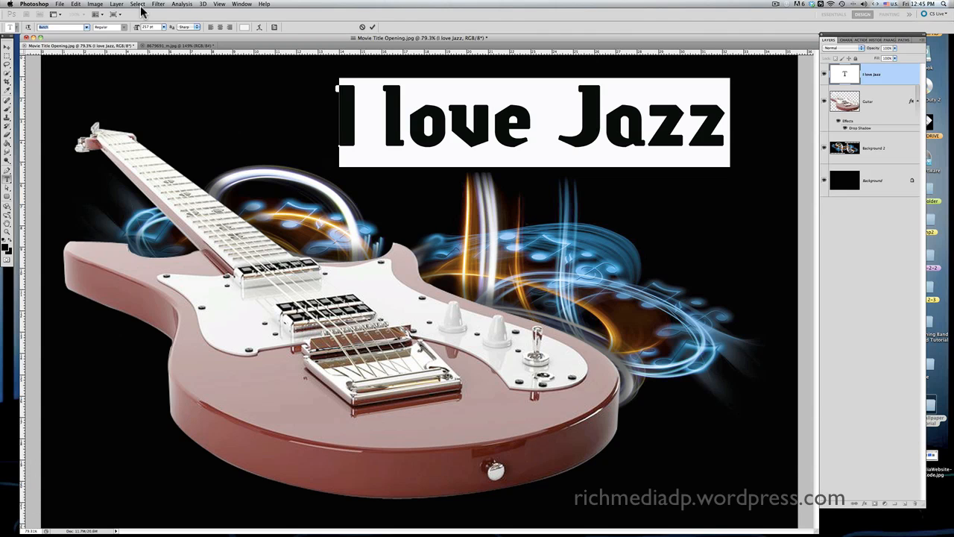
key("Down")
key("Down")
key("Down")
key("Down")
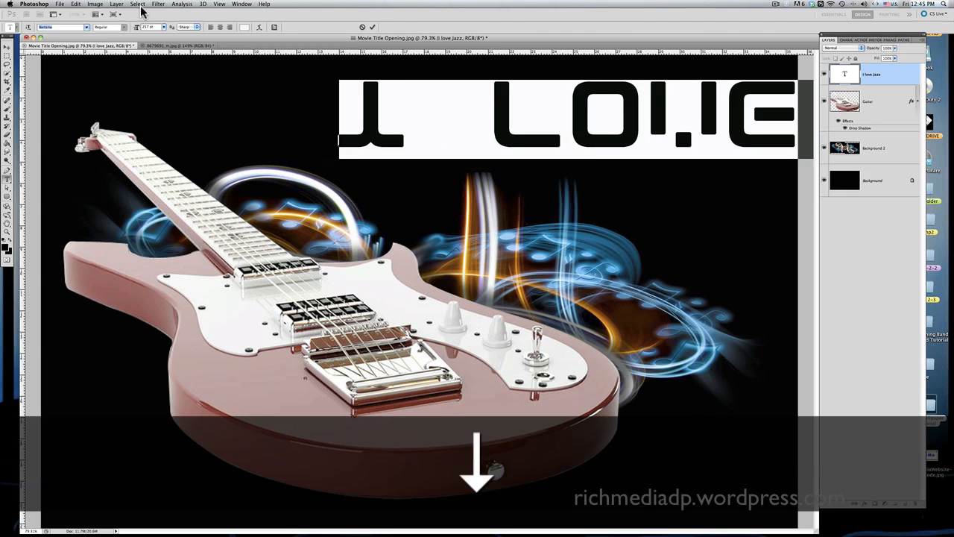
key("Down")
key("Down")
key("Down")
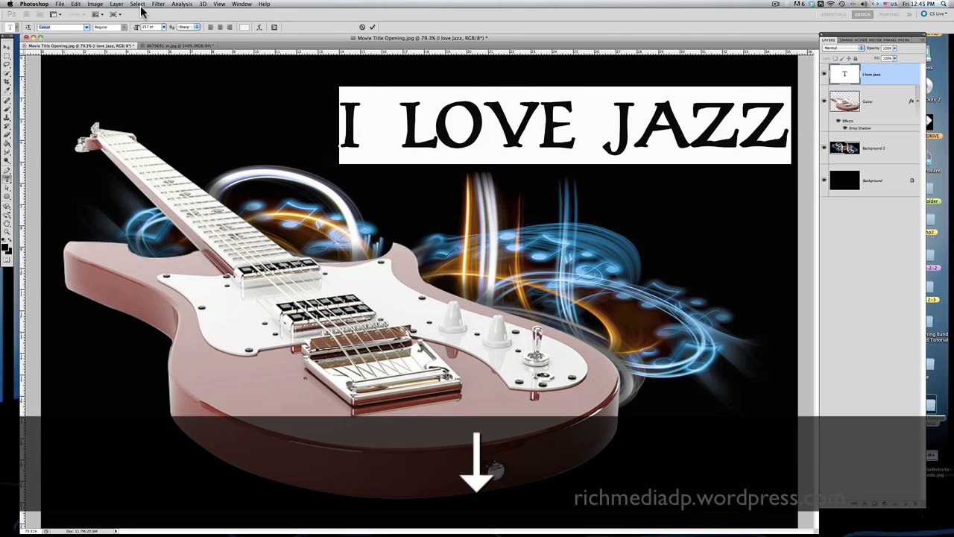
key("Down")
key("Down")
key("Down")
key("Down")
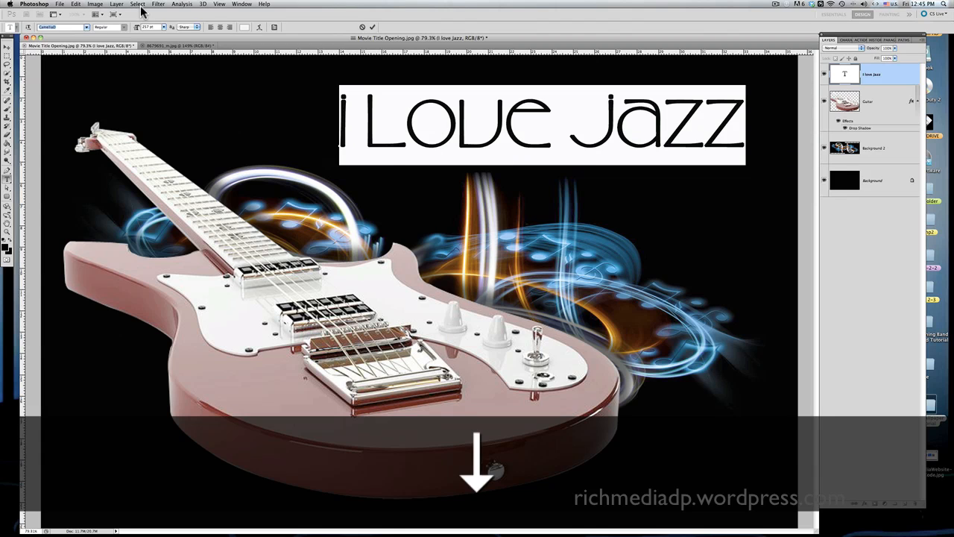
key("Up")
key("Down")
key("Down")
key("Down")
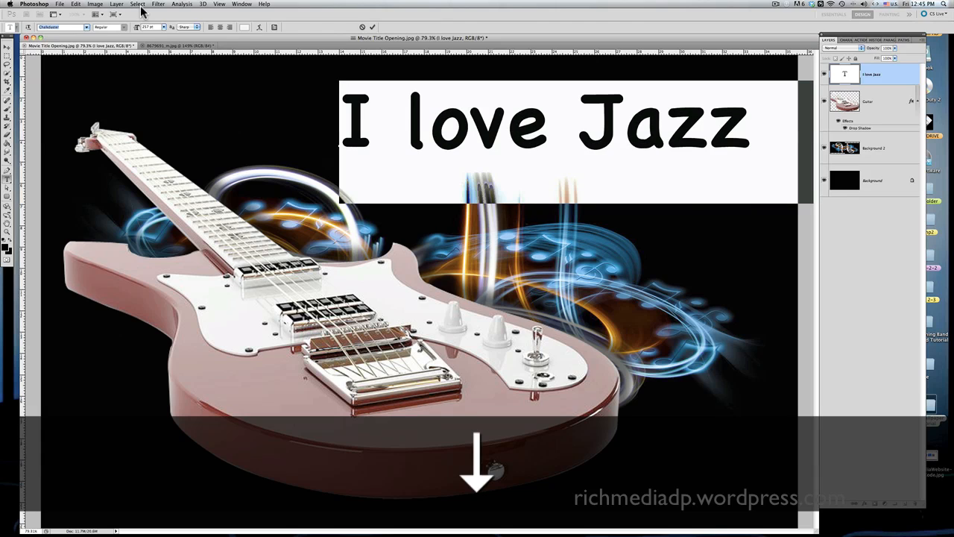
key("Down")
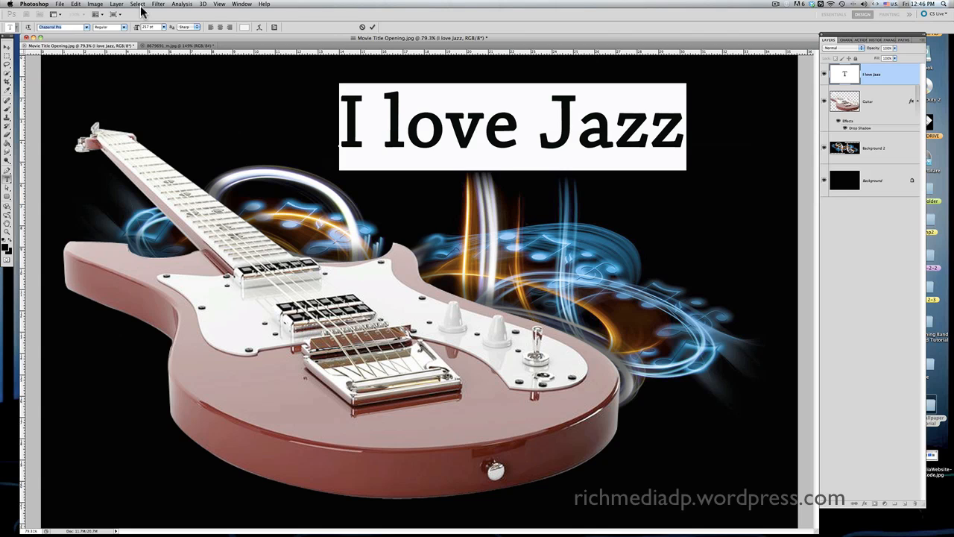
key("Down")
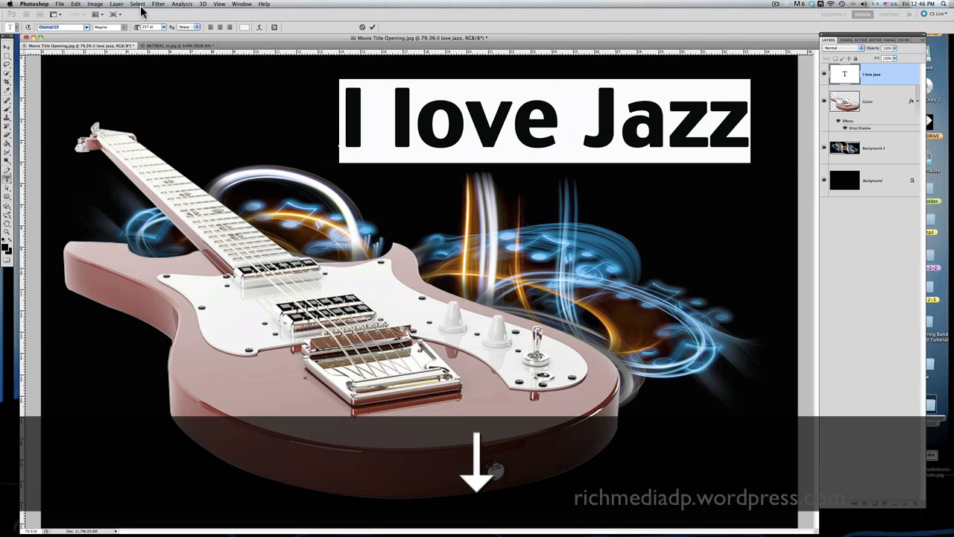